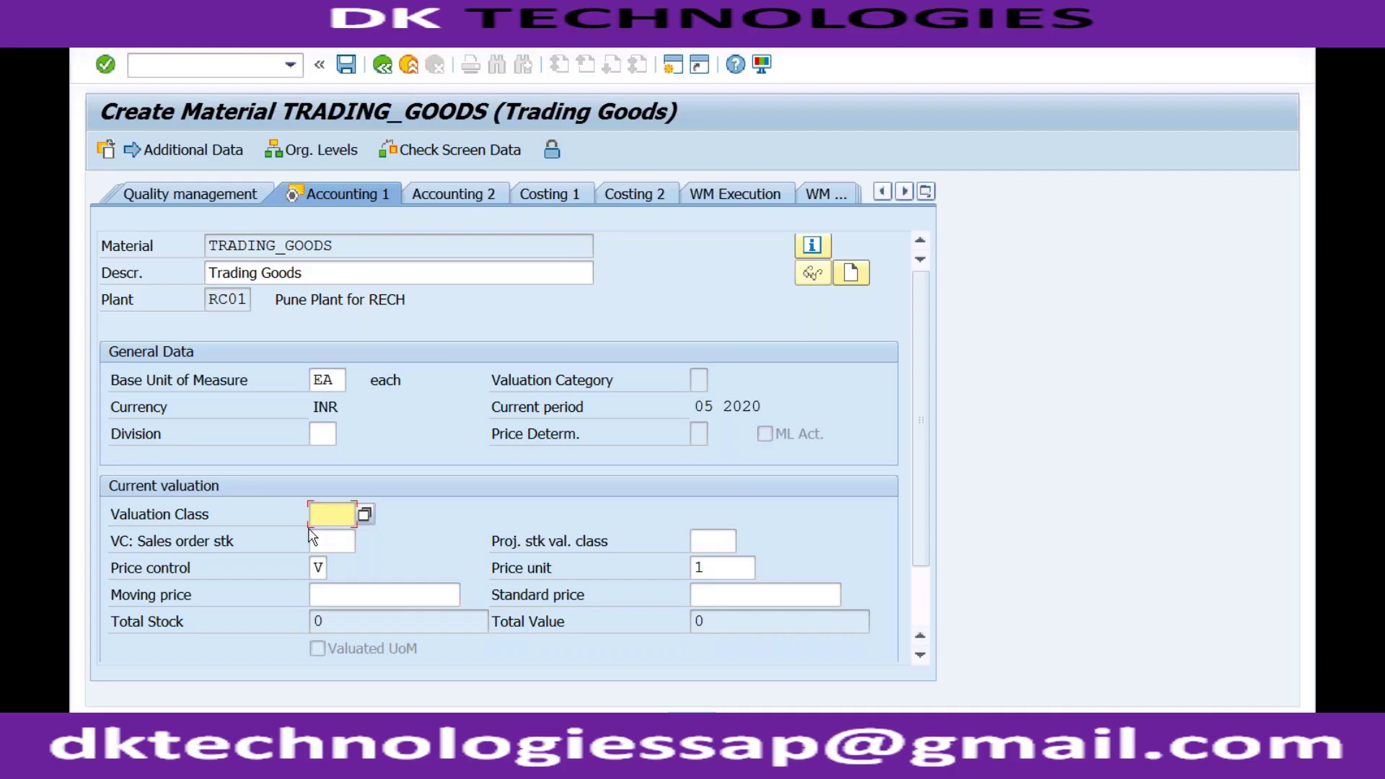
# Choose valuation class 3100 Trading goods for TRADING_GOODS at plant RC01 and confirm
pyautogui.click(365, 516)
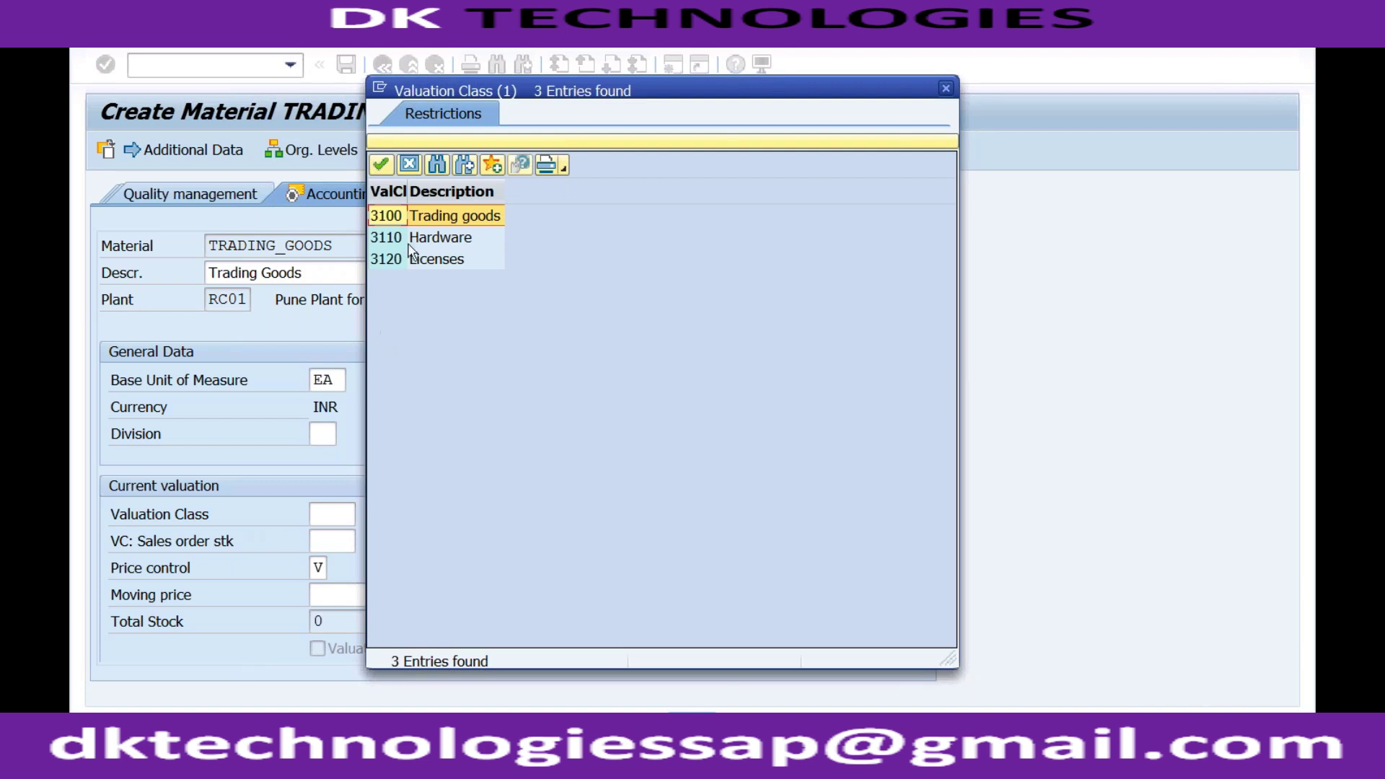
pyautogui.doubleClick(387, 216)
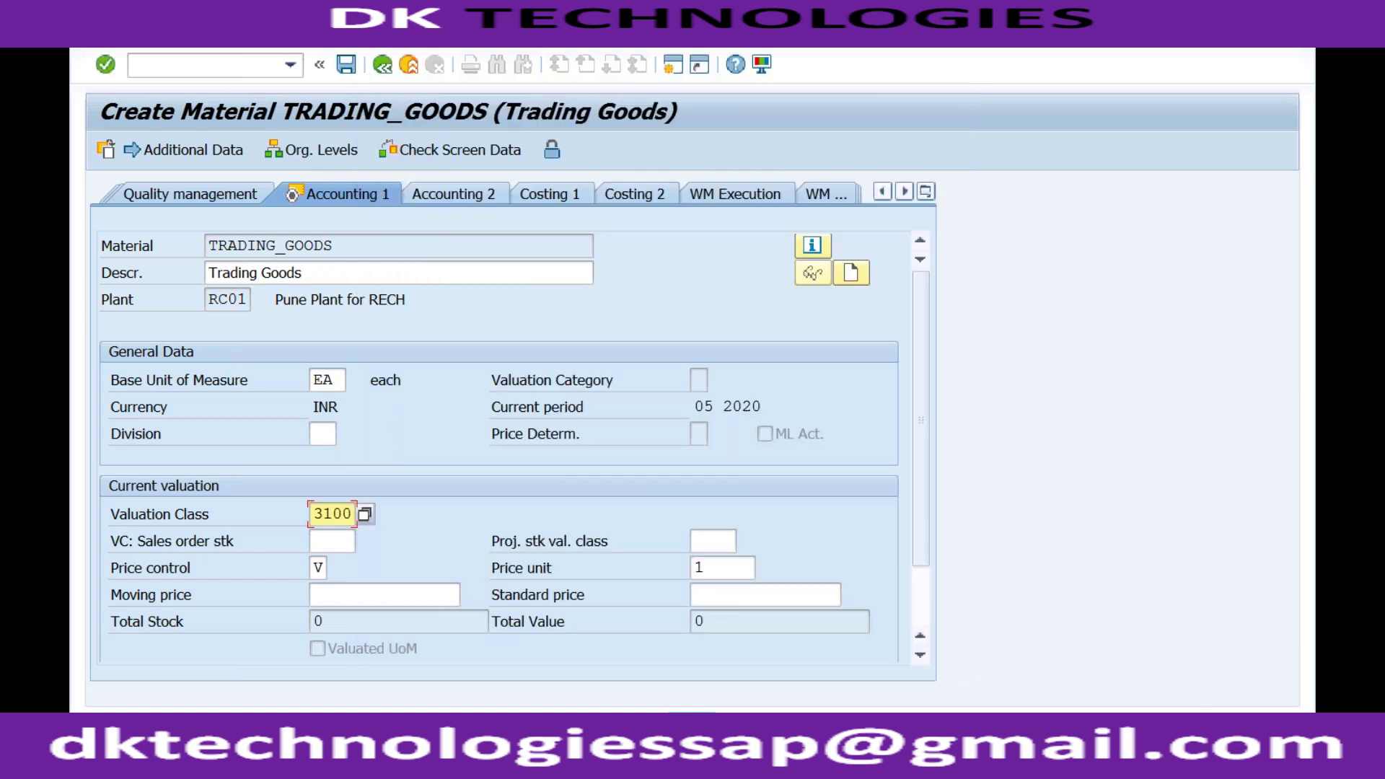
pyautogui.press('Return')
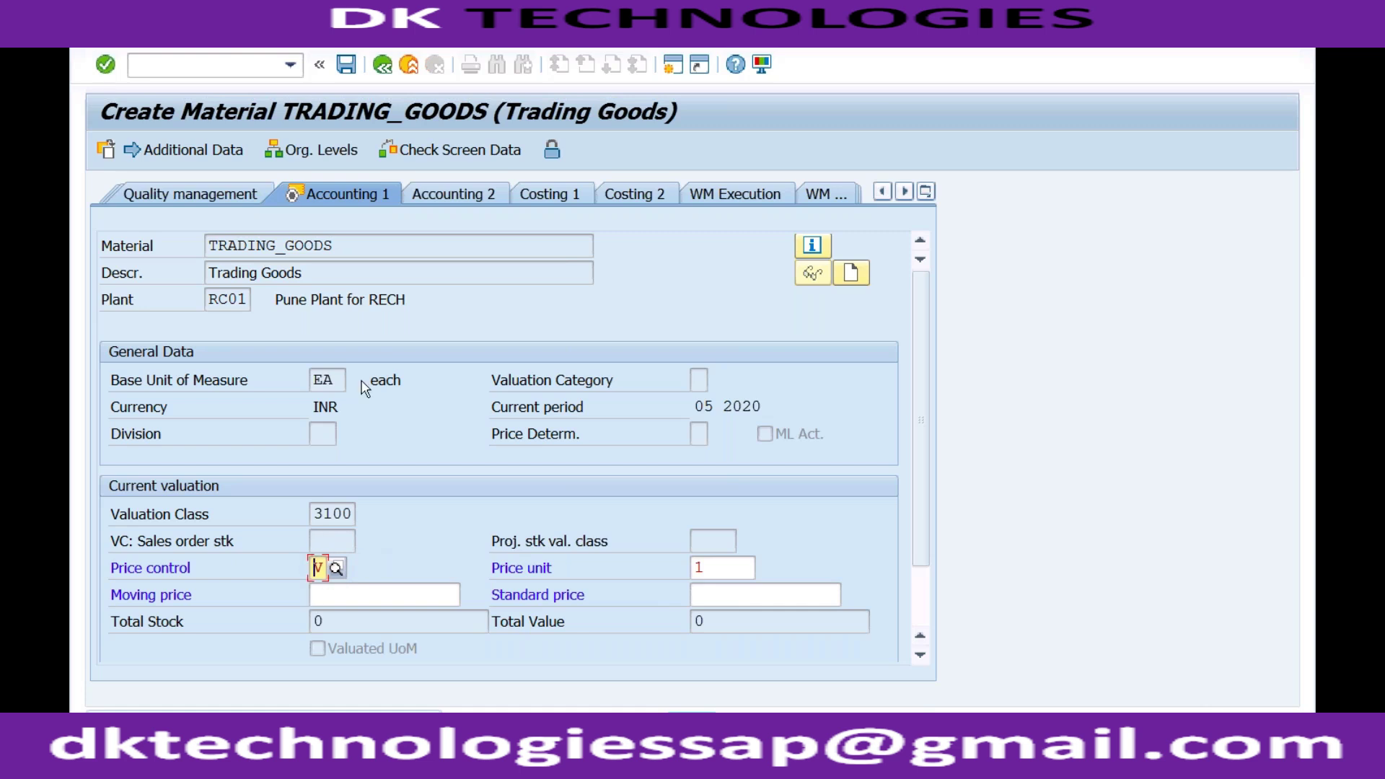
pyautogui.click(357, 247)
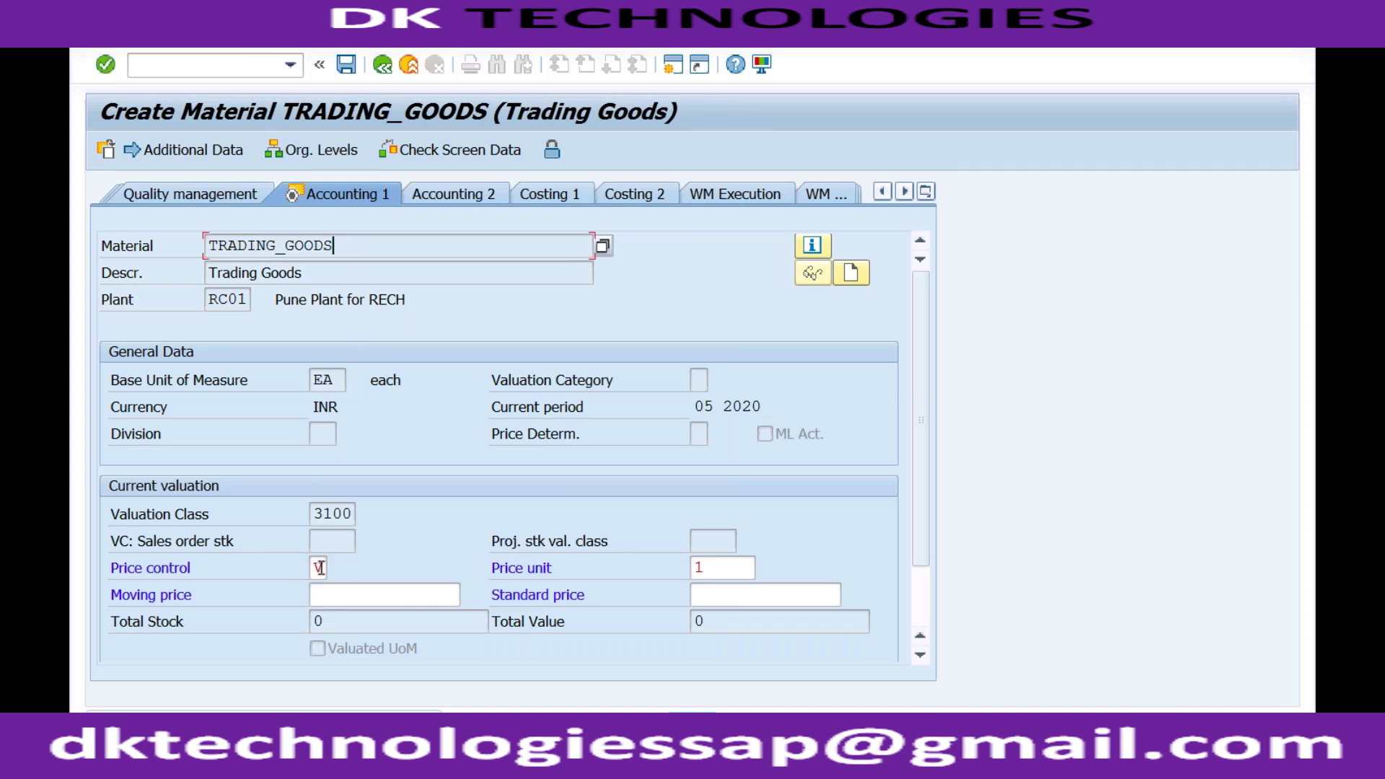
pyautogui.click(320, 568)
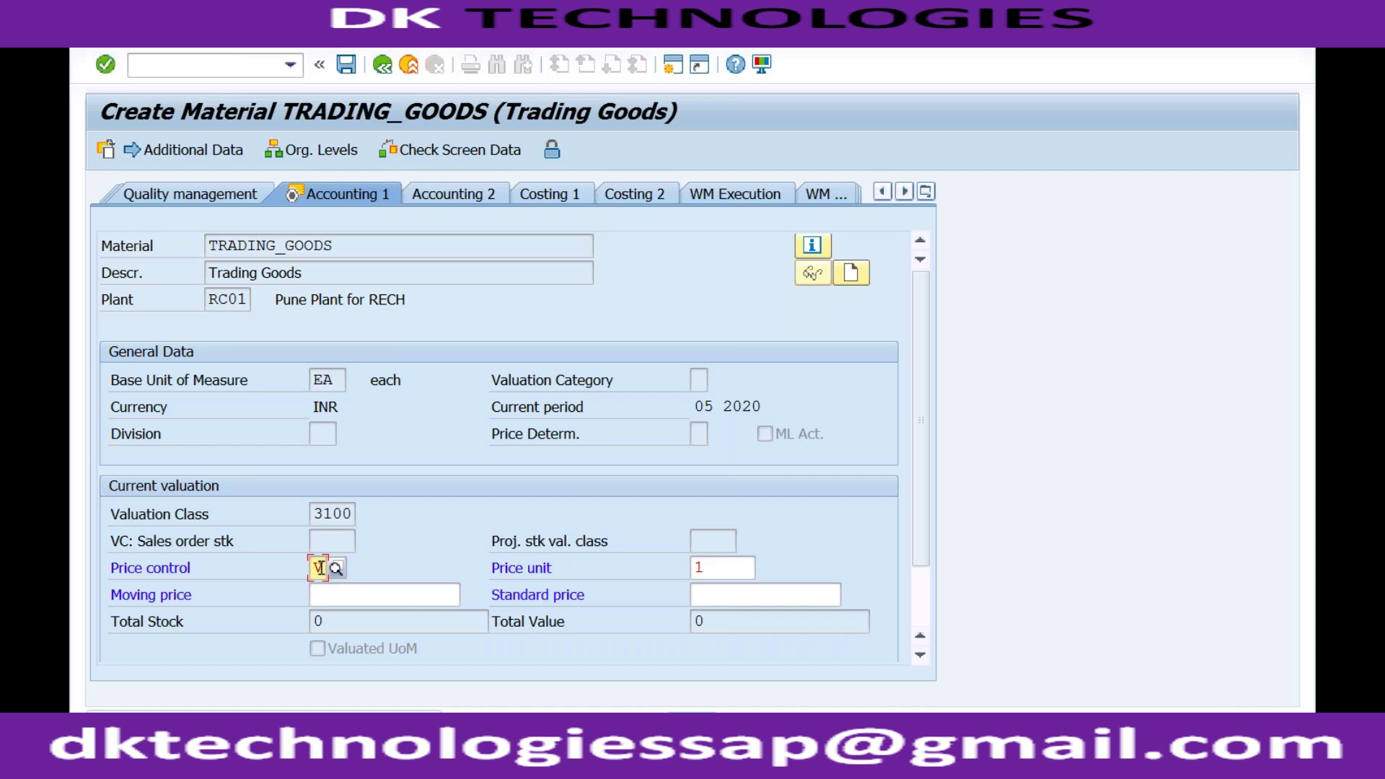
pyautogui.click(350, 588)
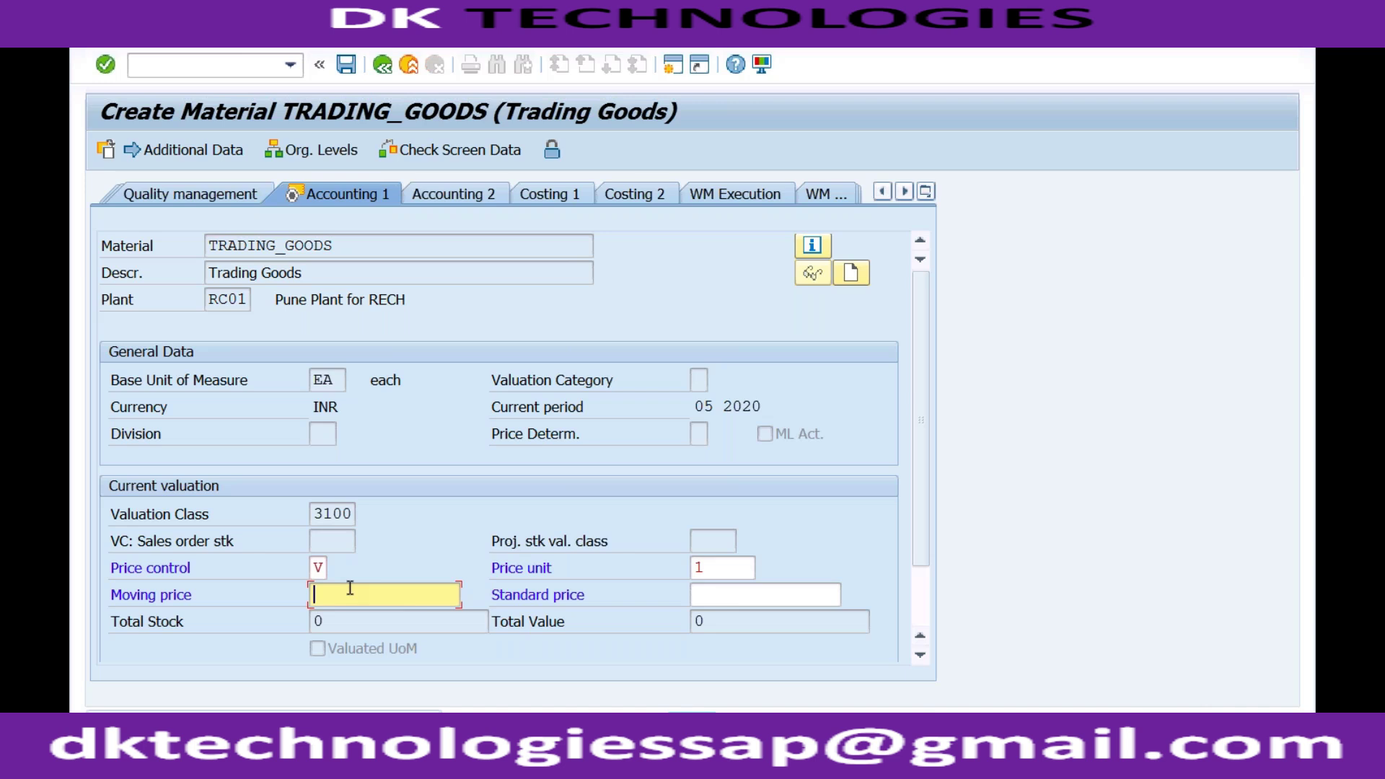
# Enter V (moving average) as the price control and bring up its value list
pyautogui.click(318, 568)
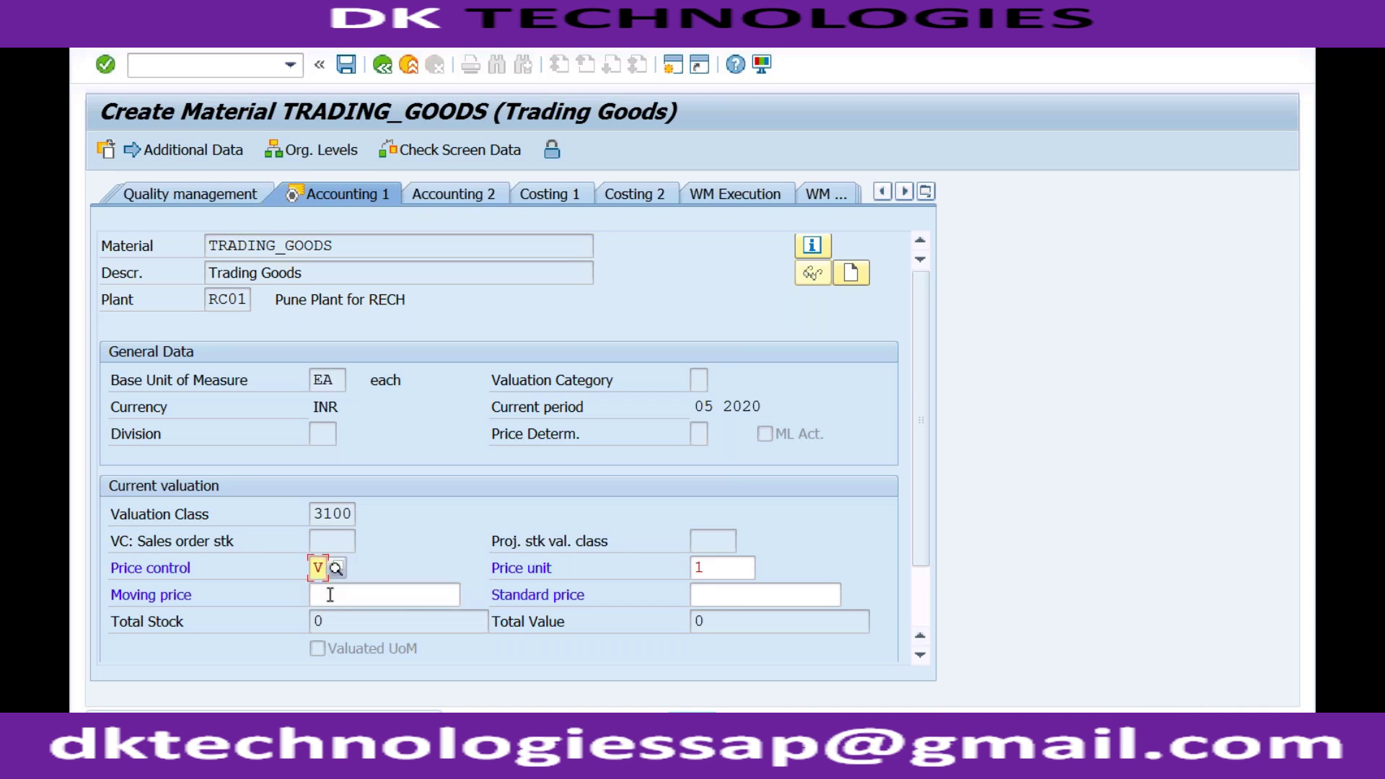
pyautogui.click(329, 595)
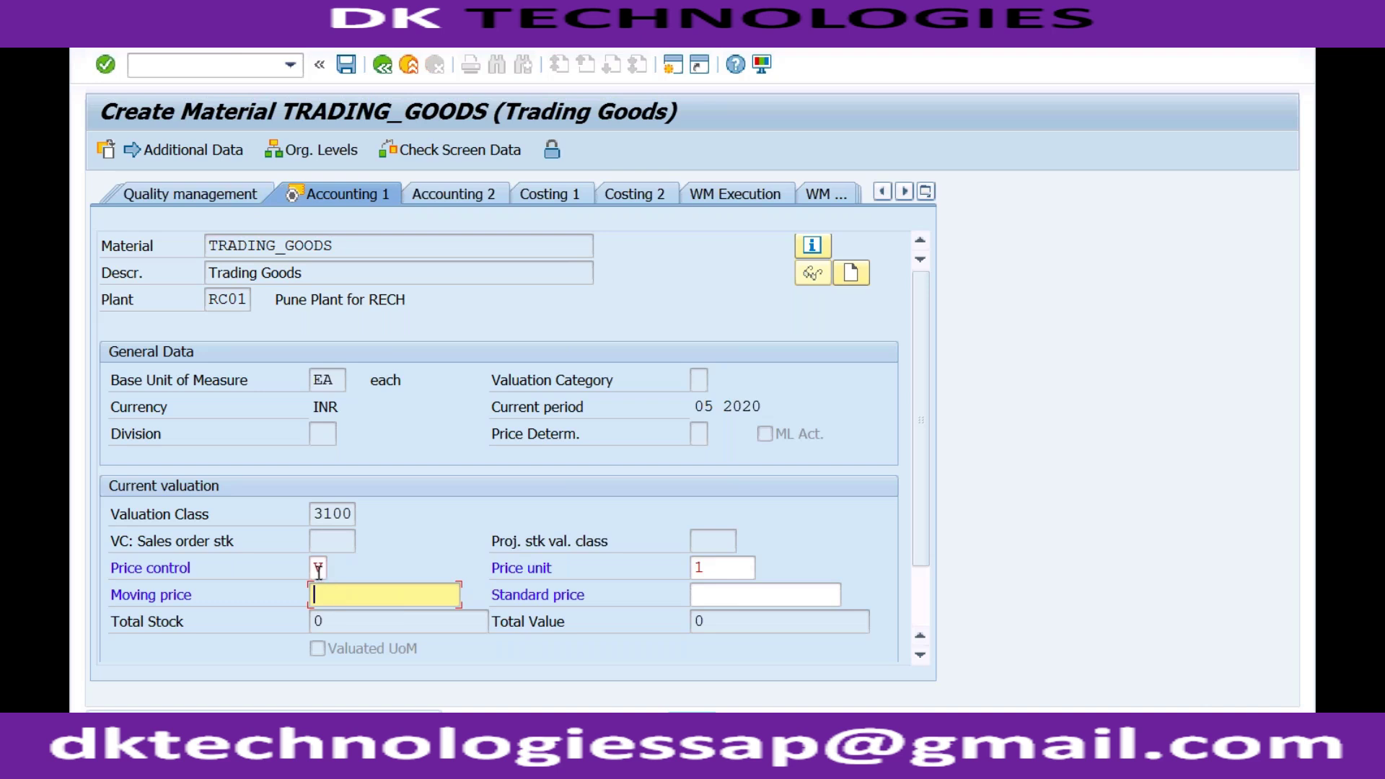
pyautogui.click(318, 569)
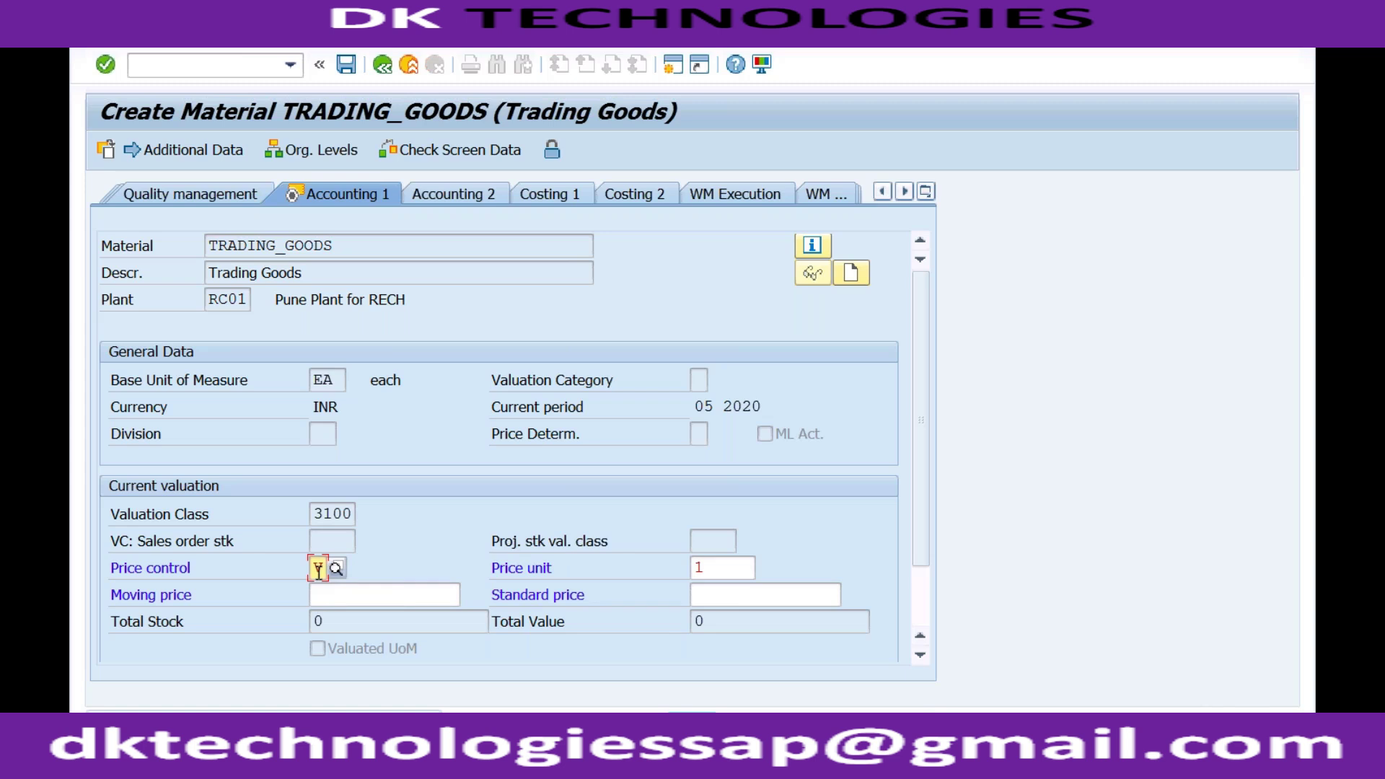
pyautogui.write('V')
pyautogui.click(326, 595)
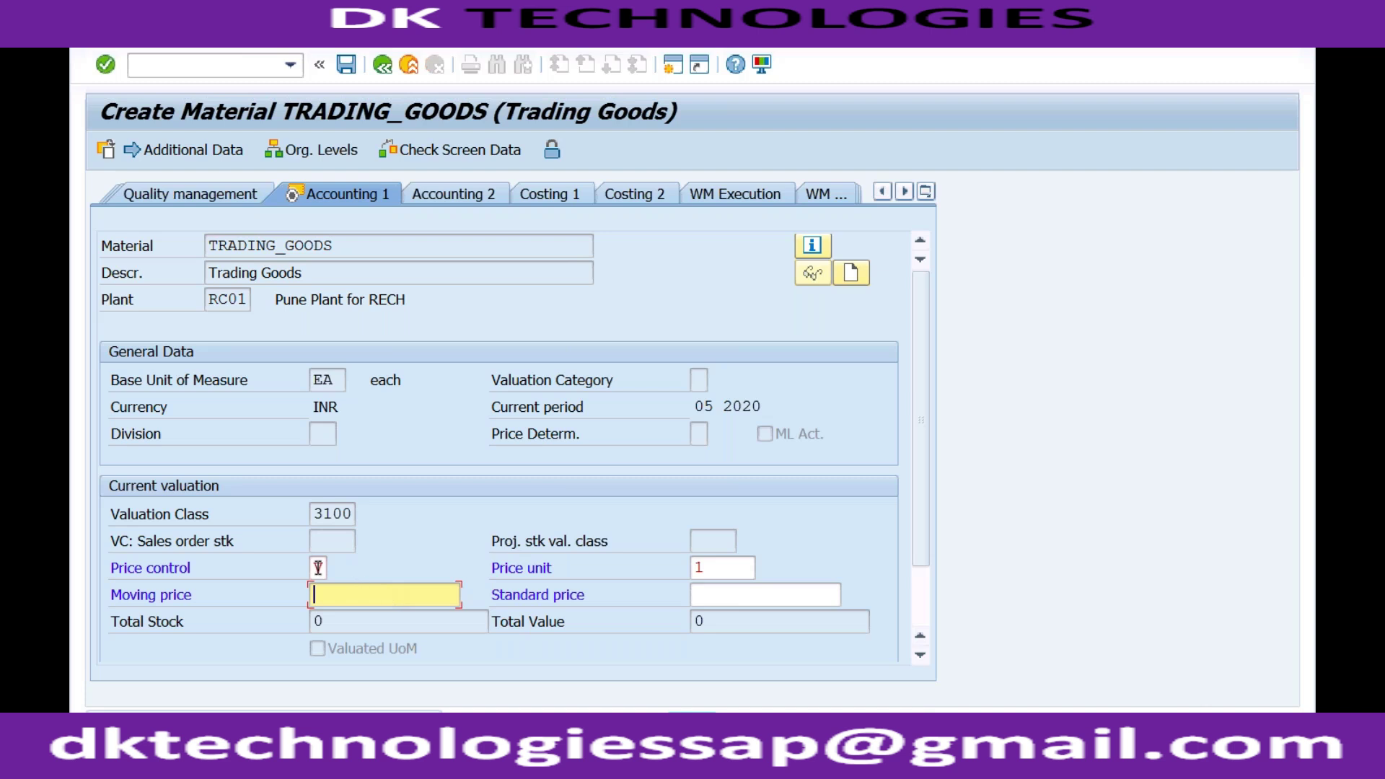
pyautogui.click(318, 567)
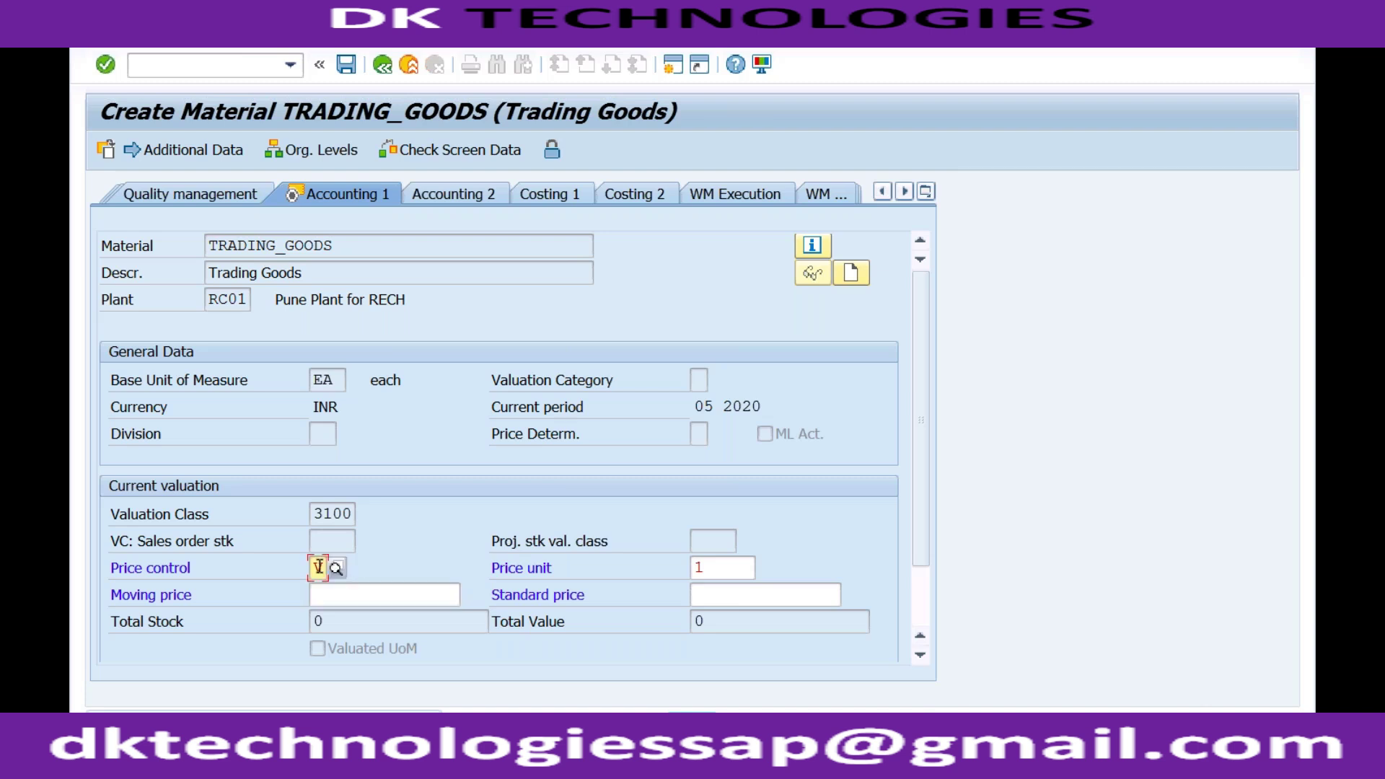
pyautogui.write('V')
pyautogui.click(334, 568)
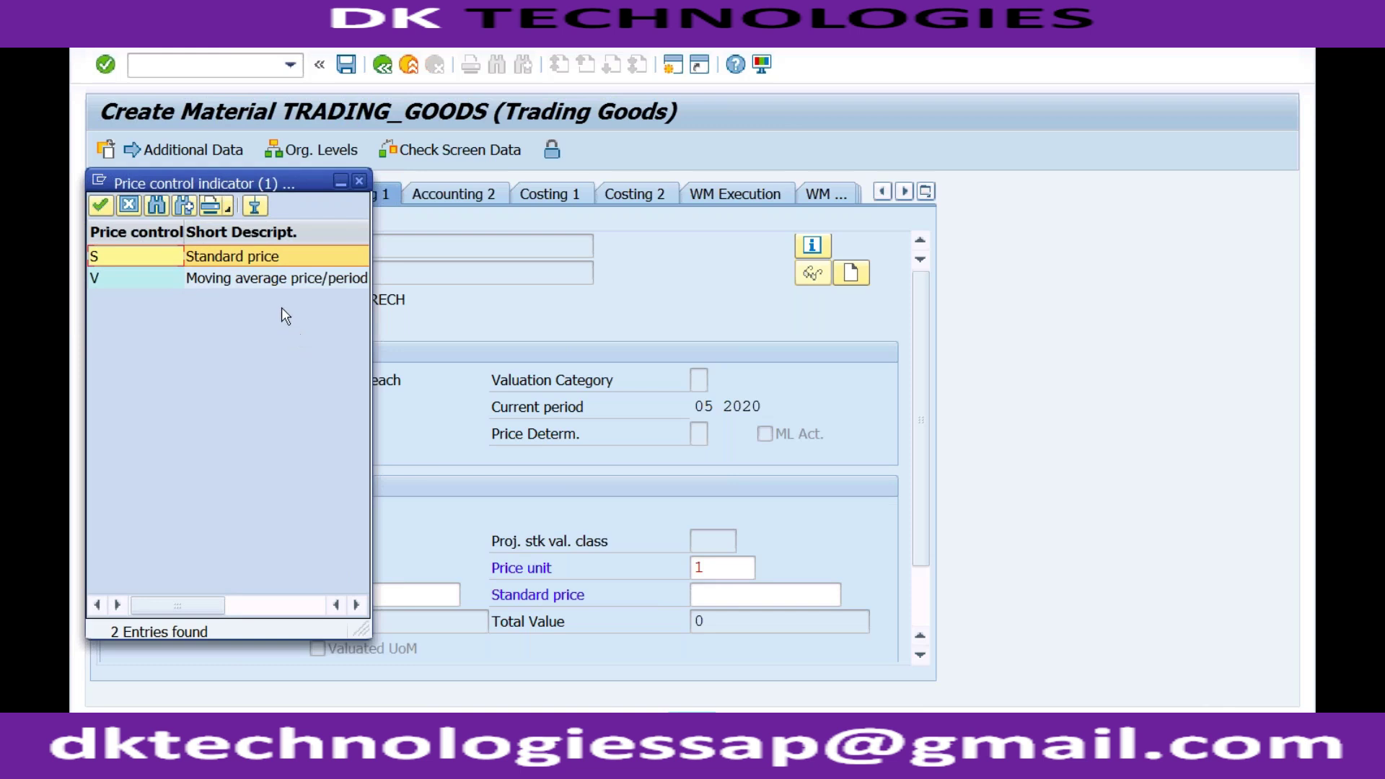
# Select V Moving average price/period in the price control list and close the list
pyautogui.click(268, 280)
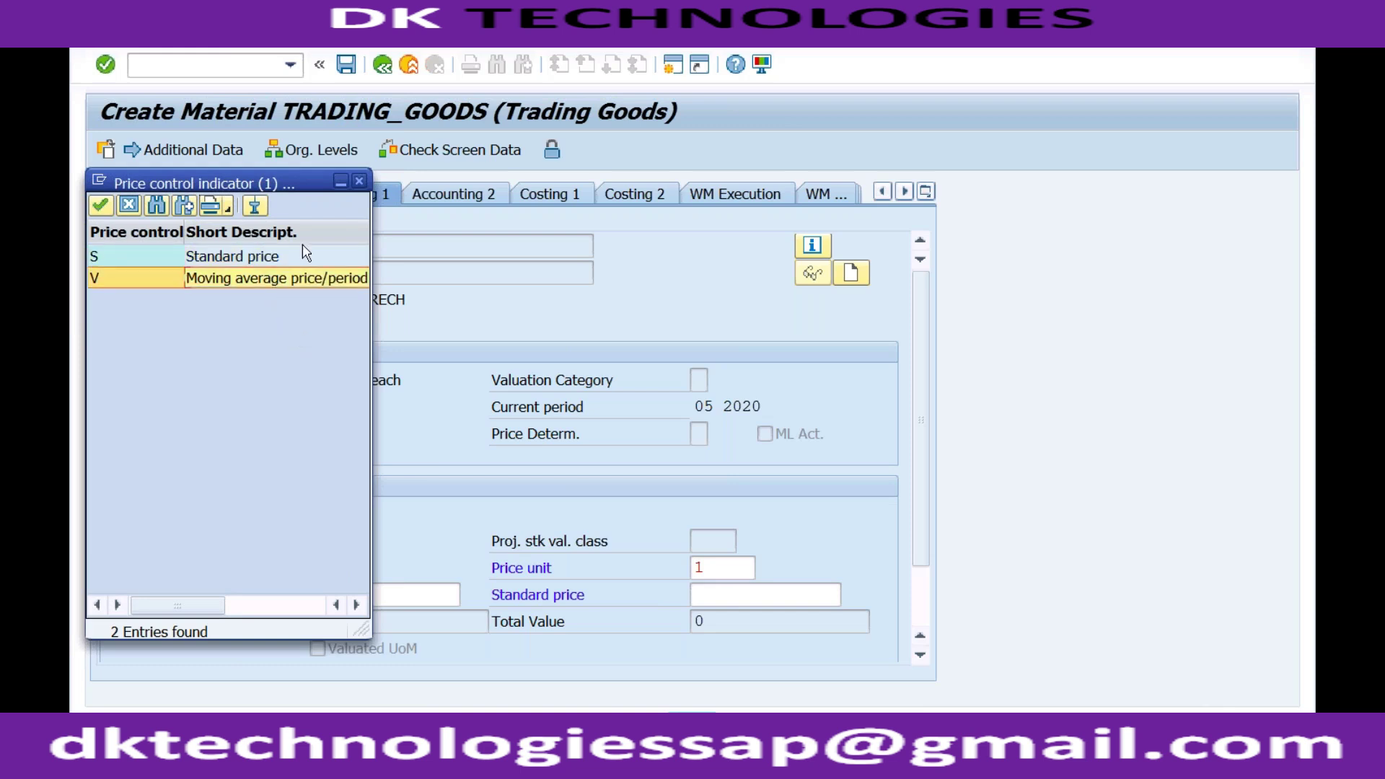
pyautogui.click(358, 181)
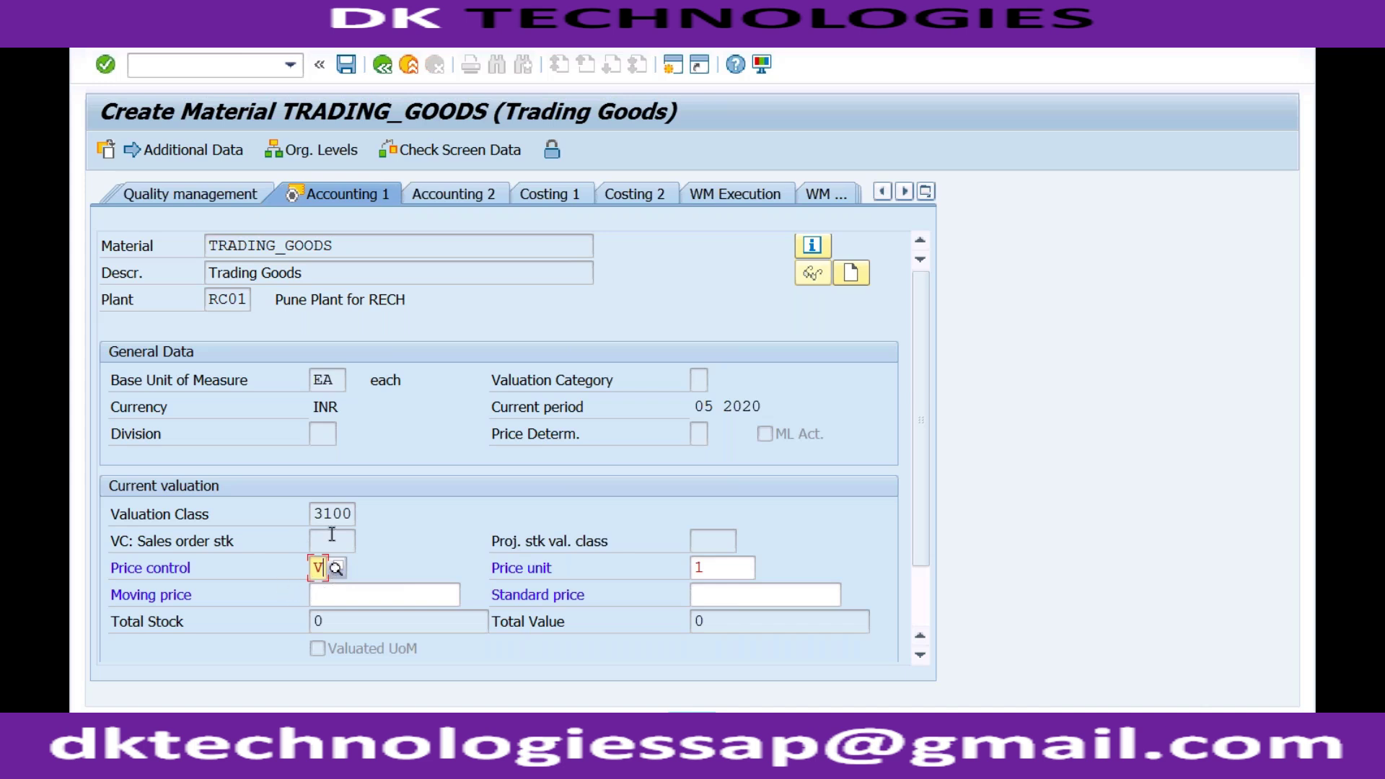
# Continue from the Moving price field past the last material data screen
pyautogui.click(336, 600)
pyautogui.press('Return')
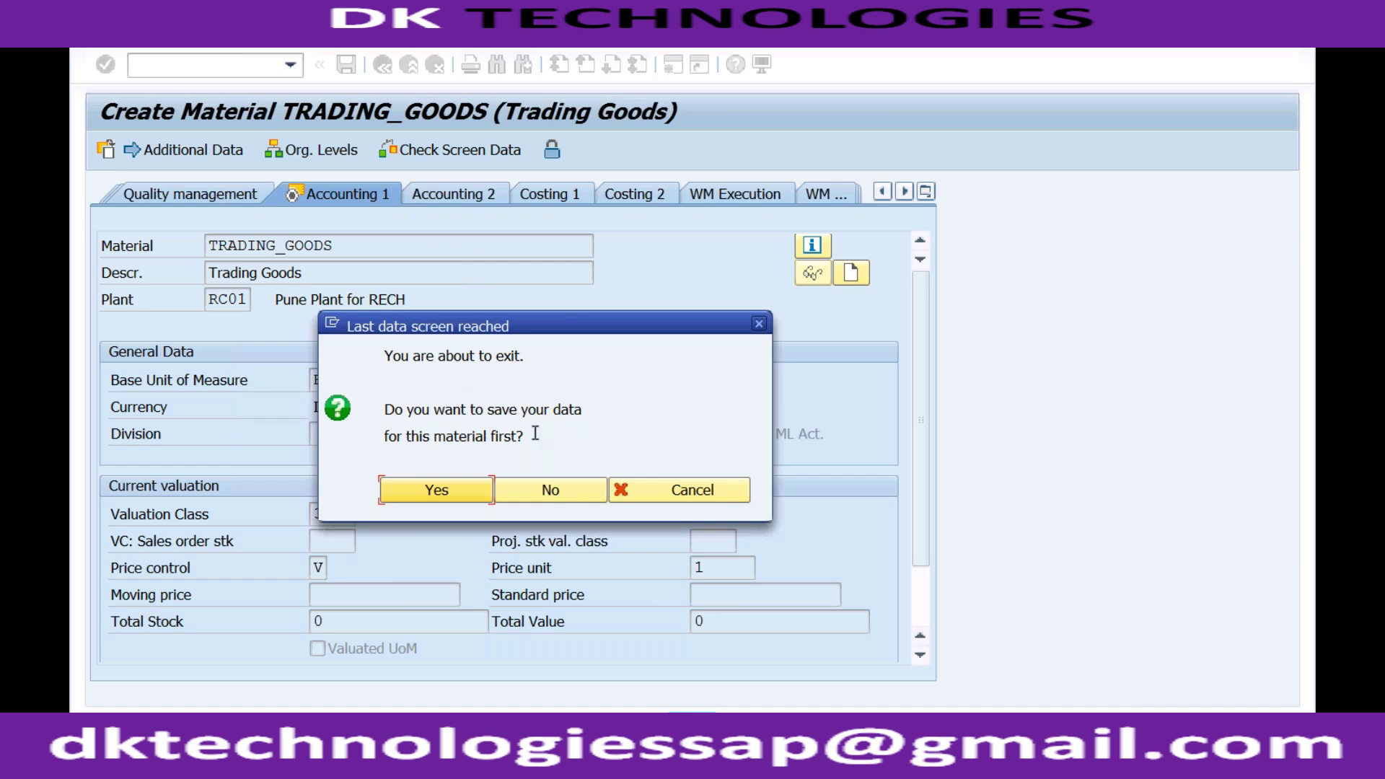
# Confirm saving TRADING_GOODS and return to the Create Material initial screen
pyautogui.click(440, 488)
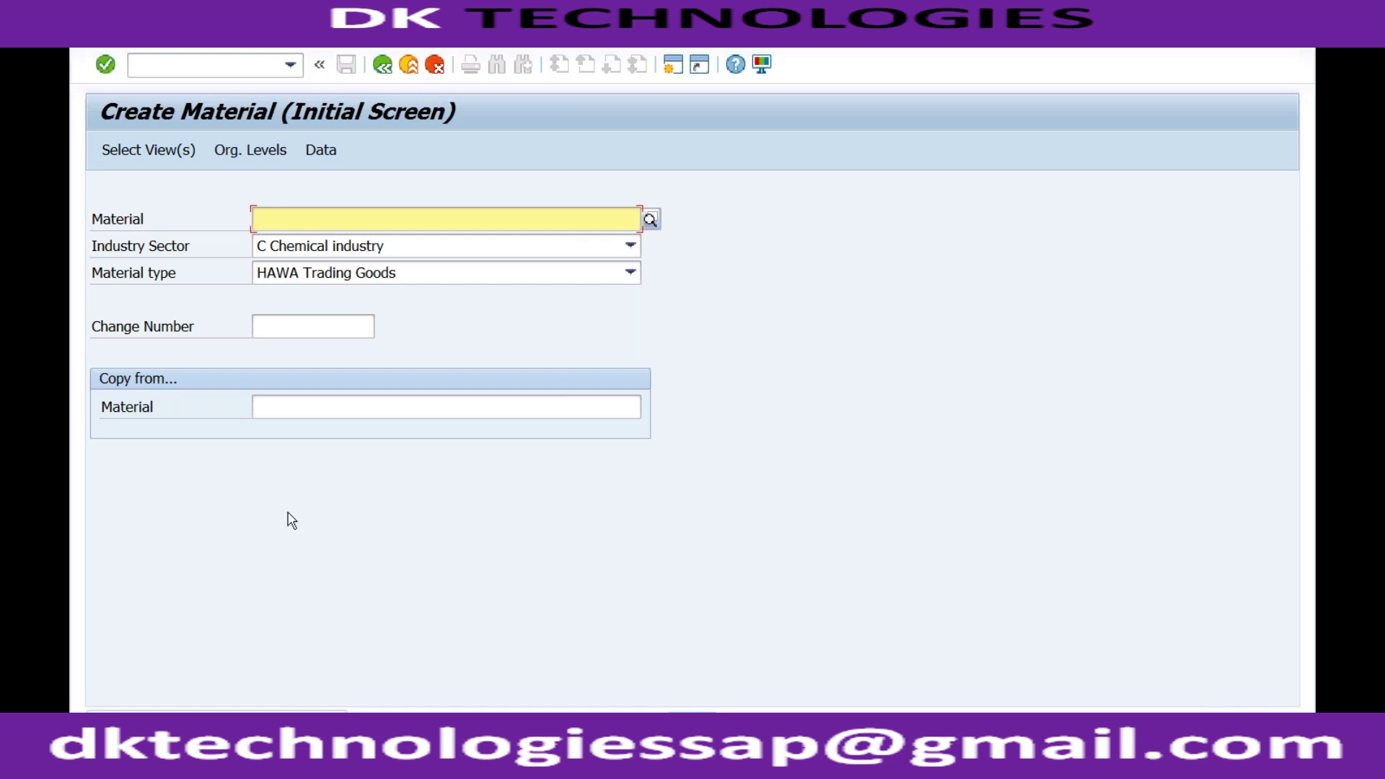
pyautogui.click(239, 71)
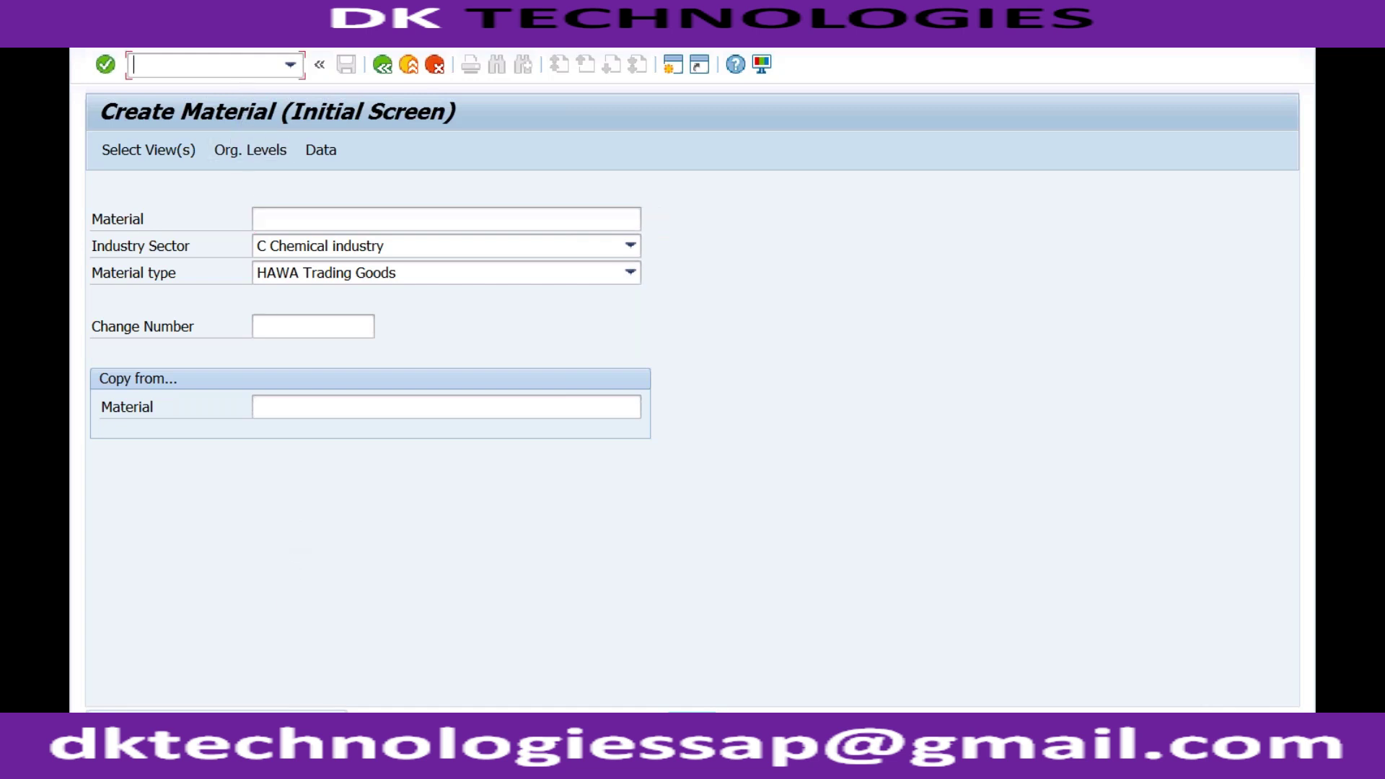
# Switch to transaction BP via /nb and /nbp and start a new organization partner
pyautogui.write('/nbp')
pyautogui.press('Return')
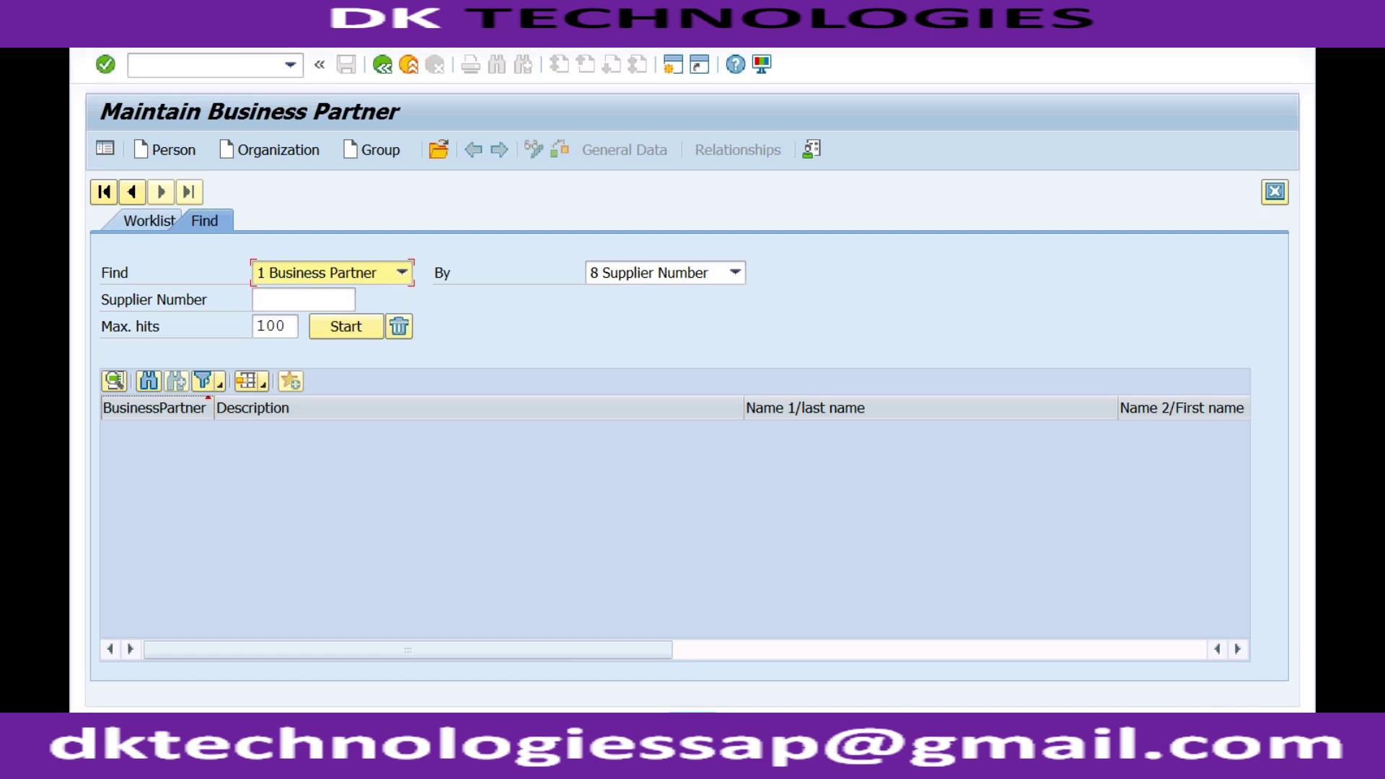
pyautogui.click(246, 69)
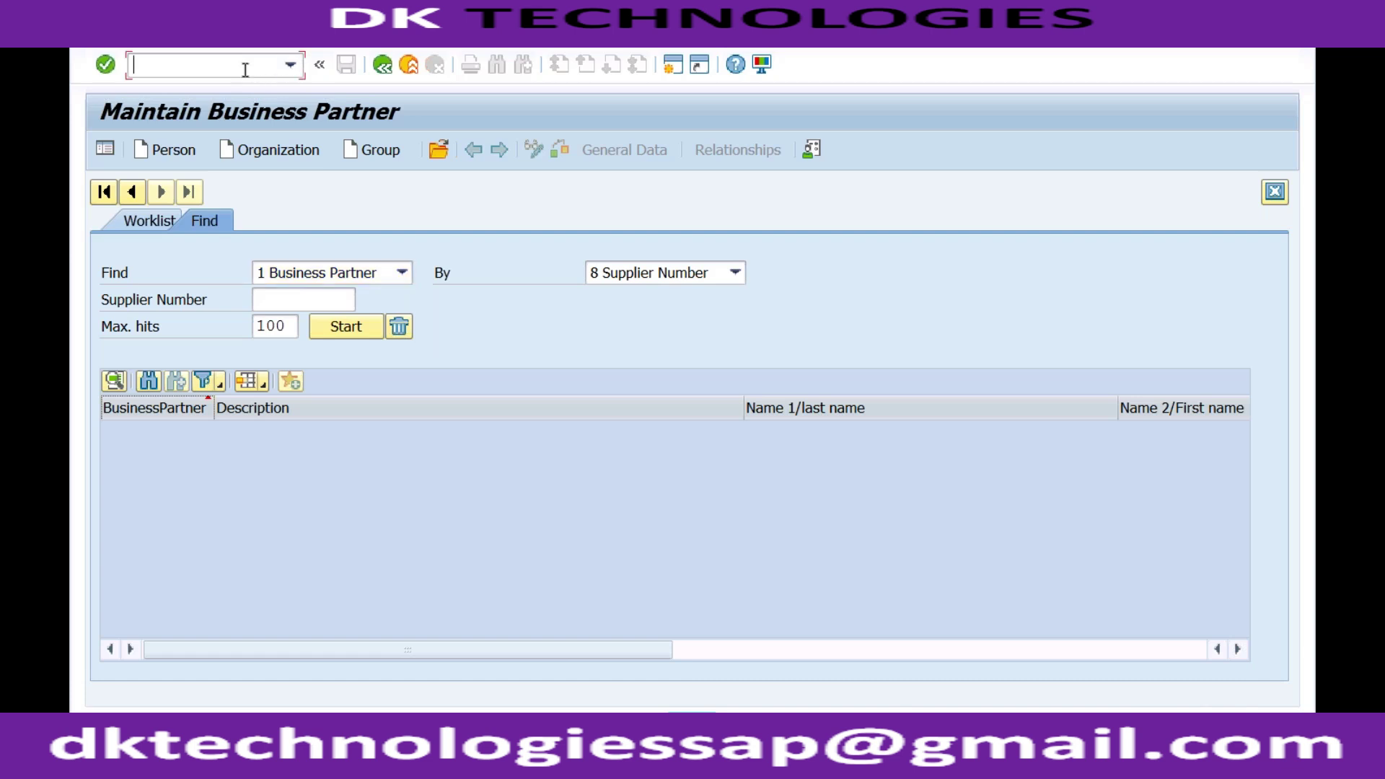
pyautogui.write('/nbp')
pyautogui.press('Return')
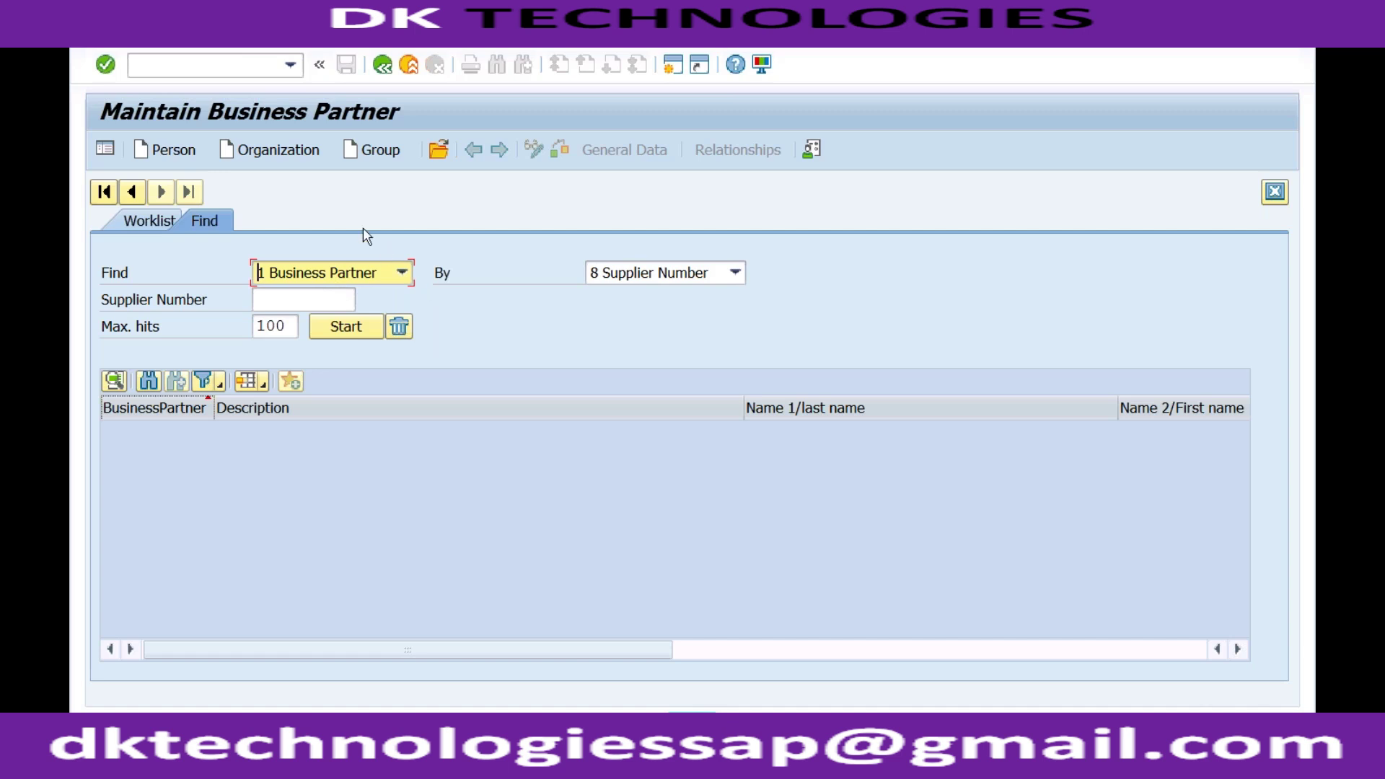
pyautogui.click(289, 159)
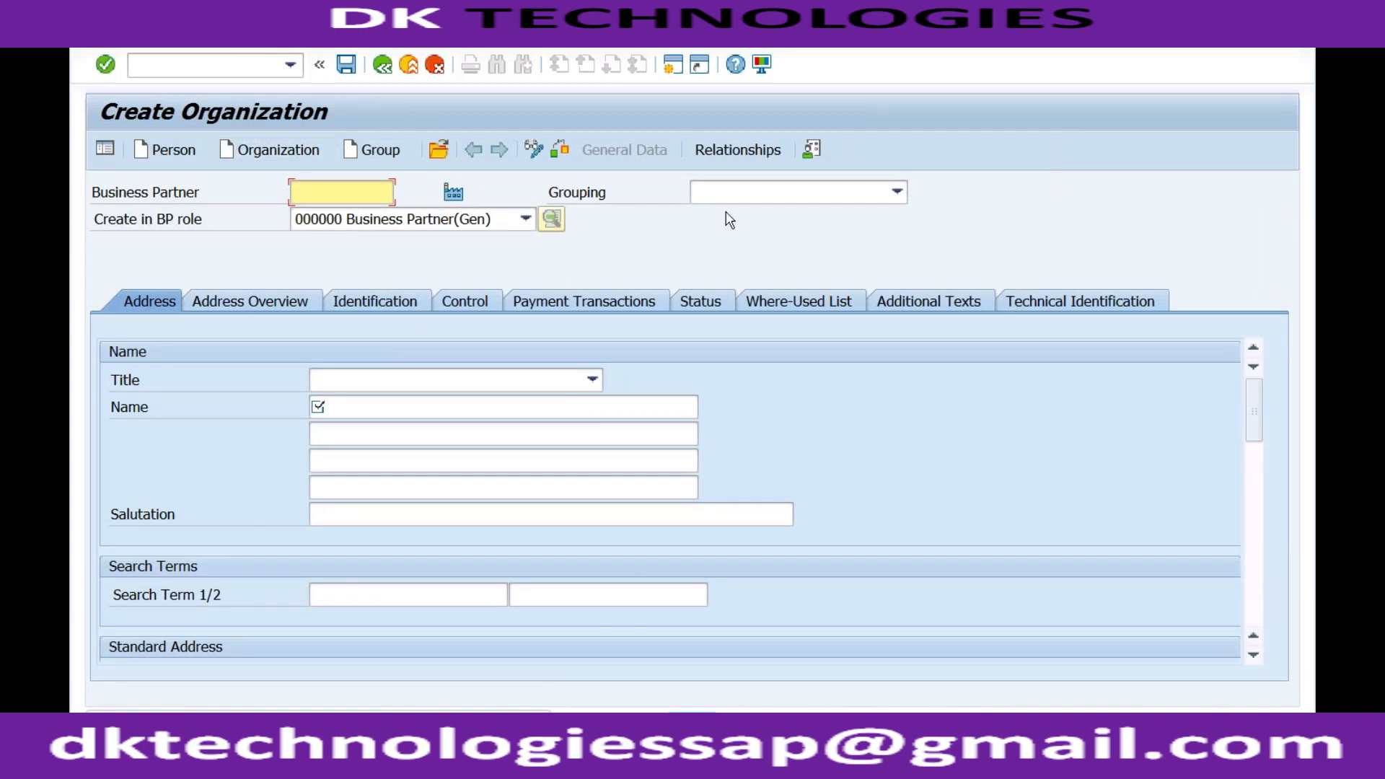
# Set the new organization's grouping to RDO2 Domestic Customers
pyautogui.click(748, 198)
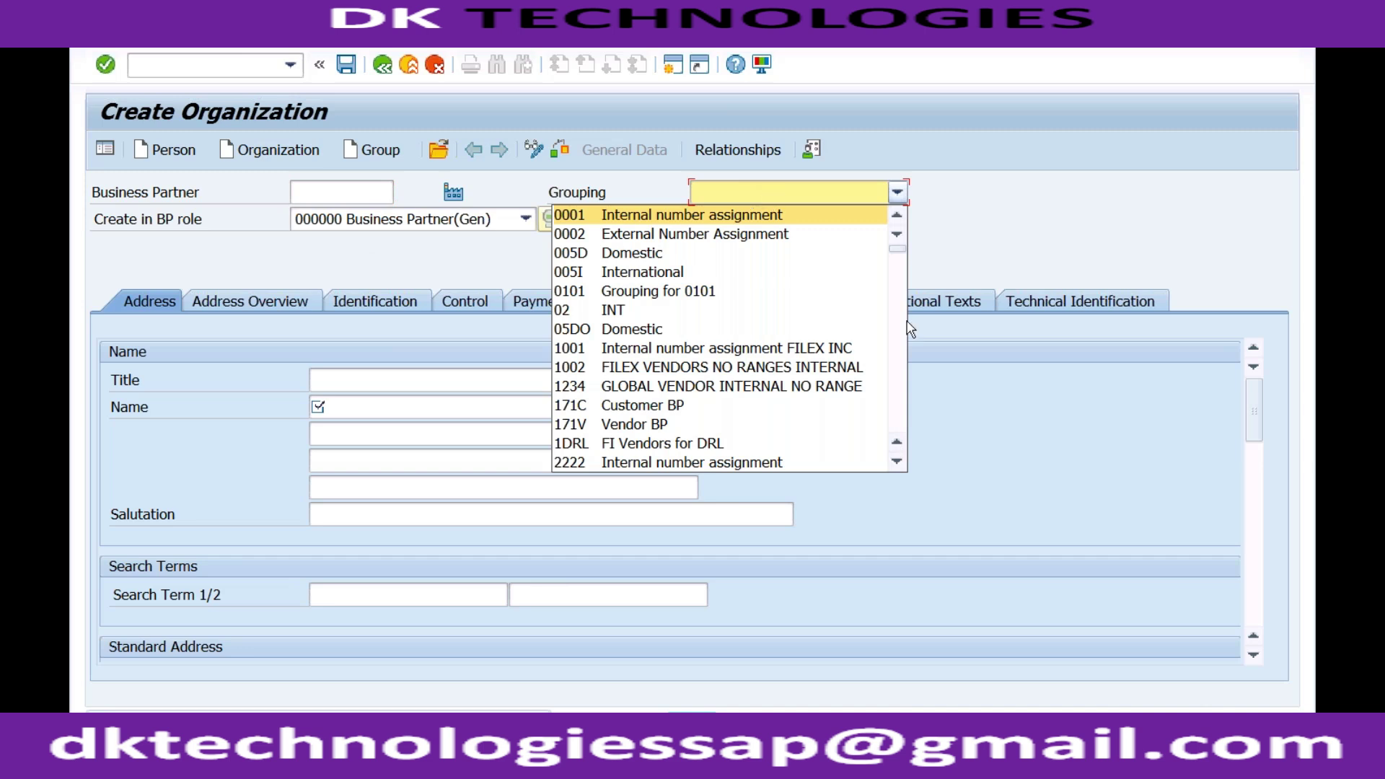
pyautogui.click(787, 196)
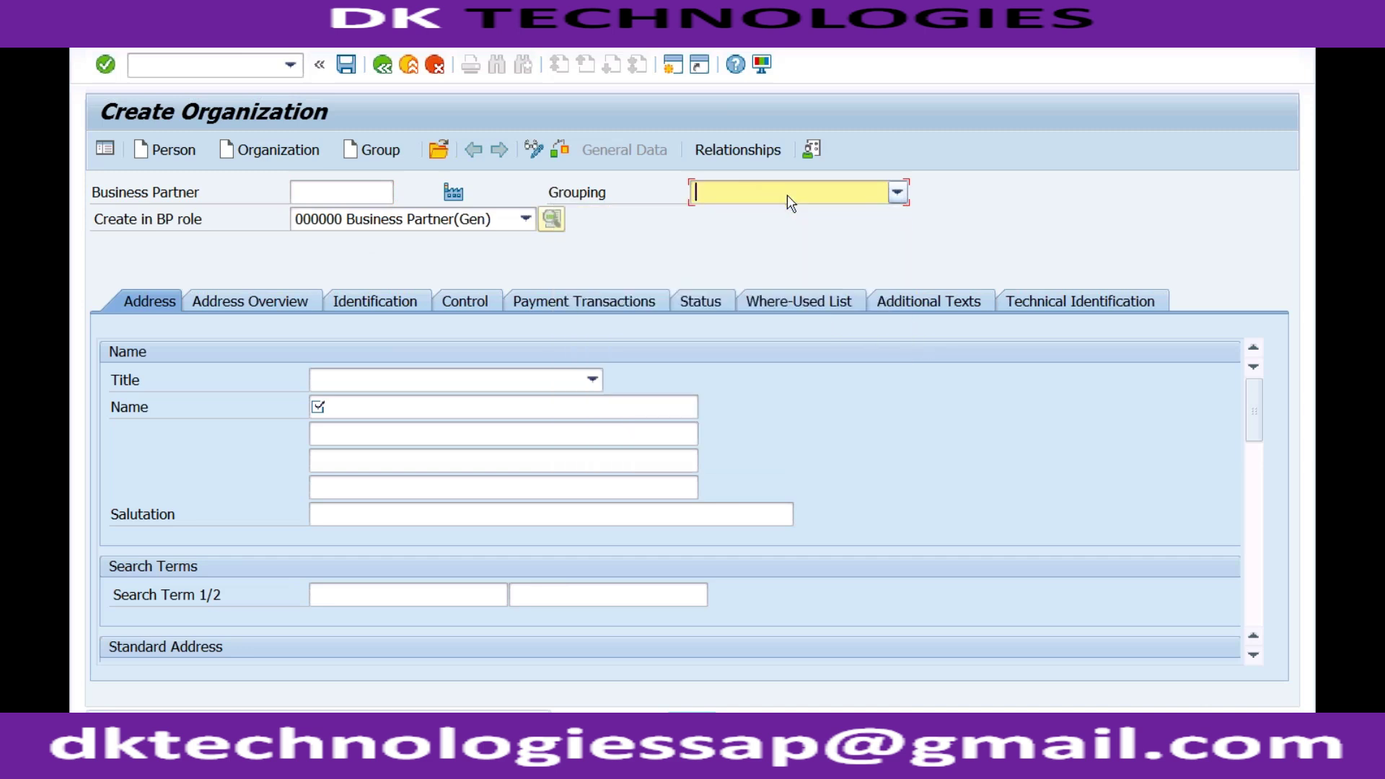
pyautogui.click(791, 202)
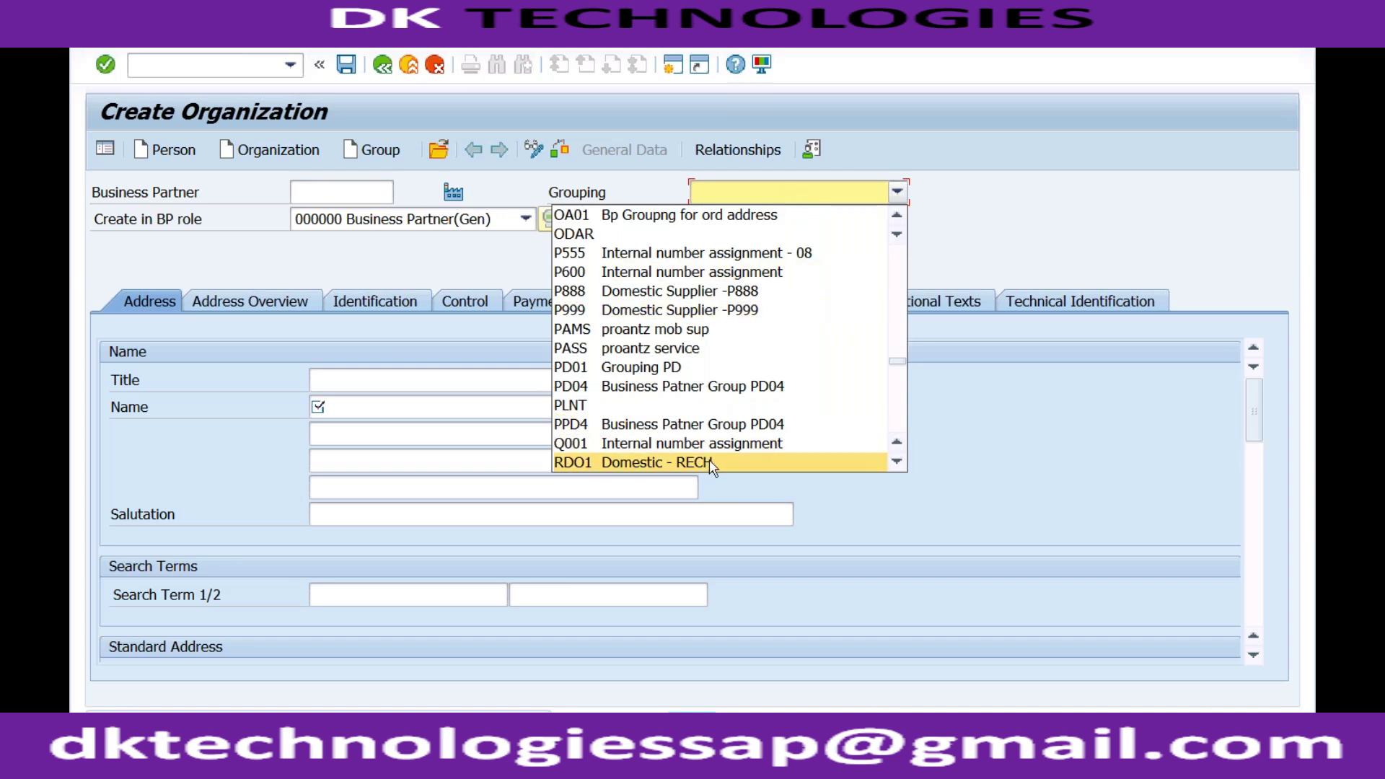
pyautogui.click(898, 464)
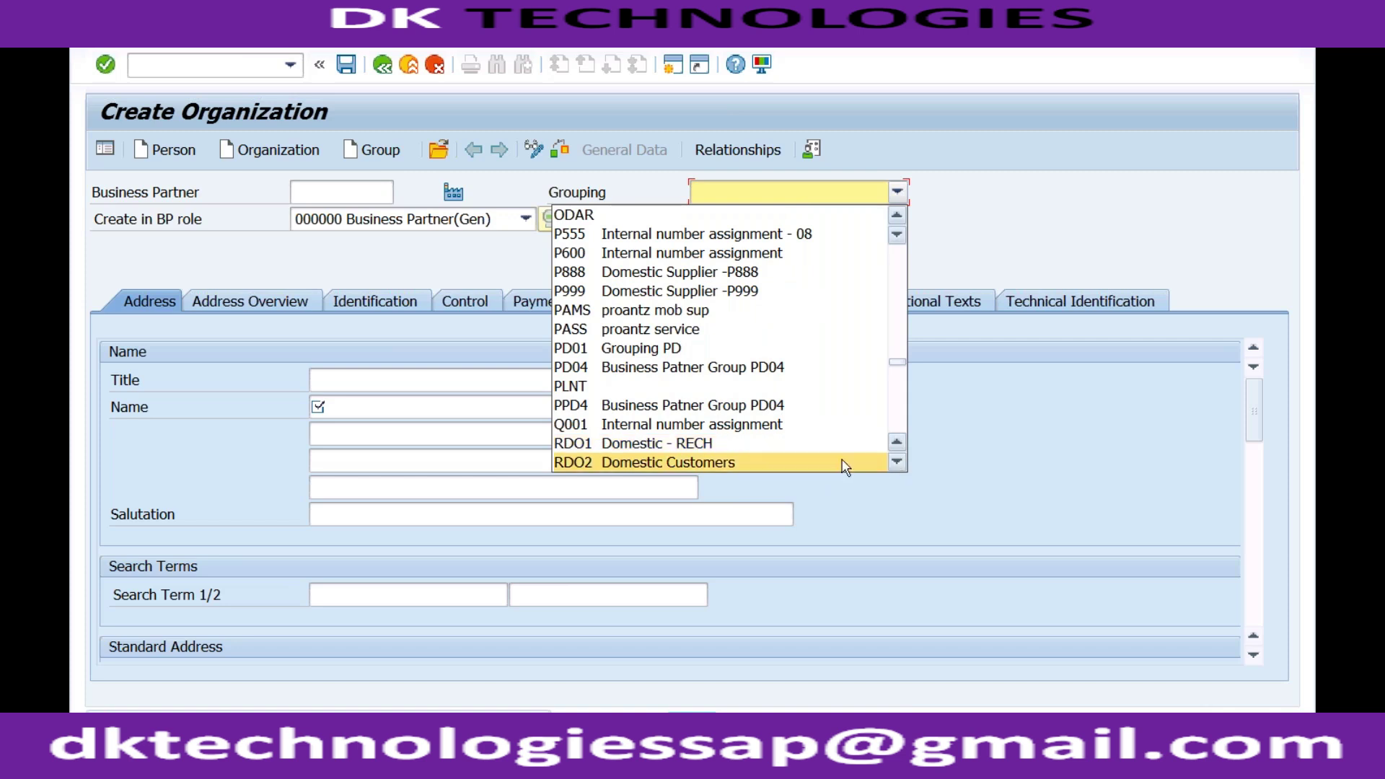
pyautogui.click(771, 462)
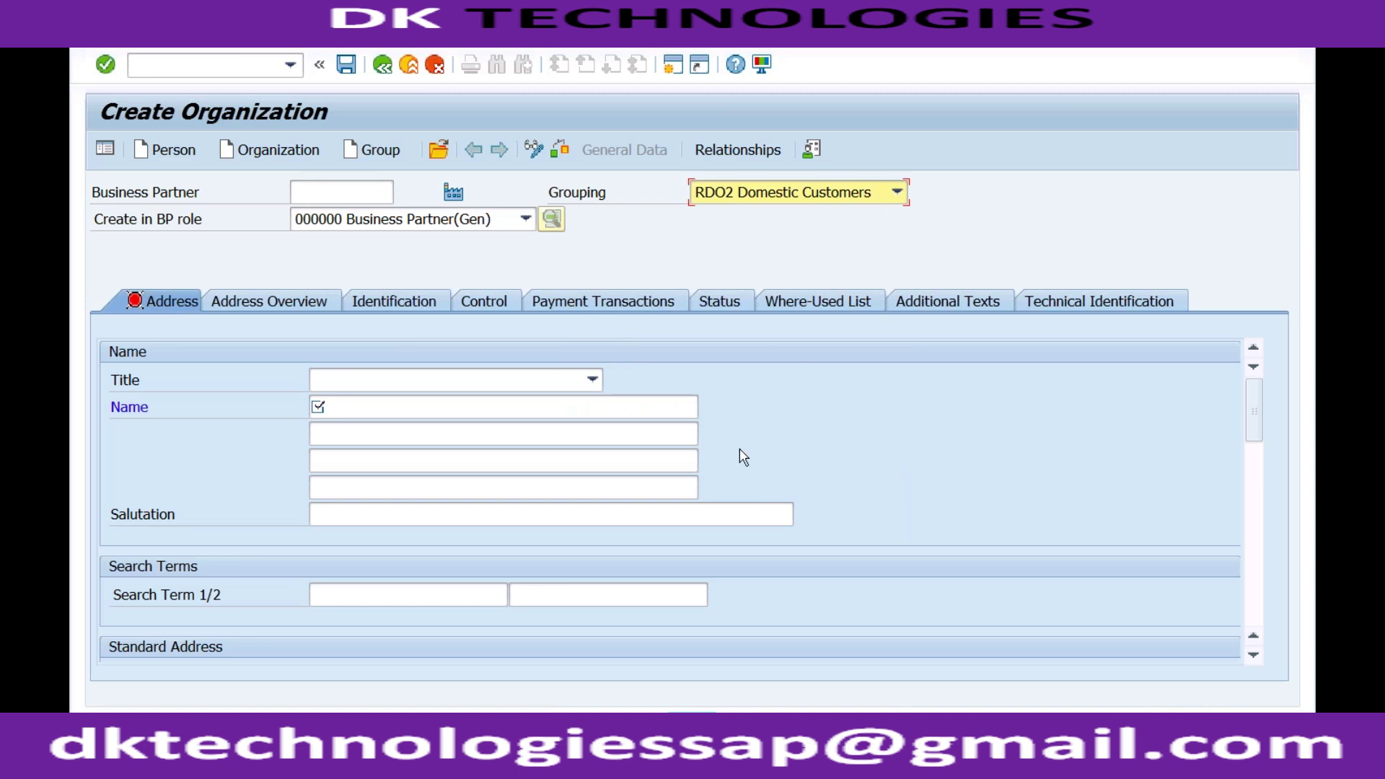
# Change the create role to FLCU00 Customer - FLCU00 and confirm creating in it
pyautogui.click(526, 221)
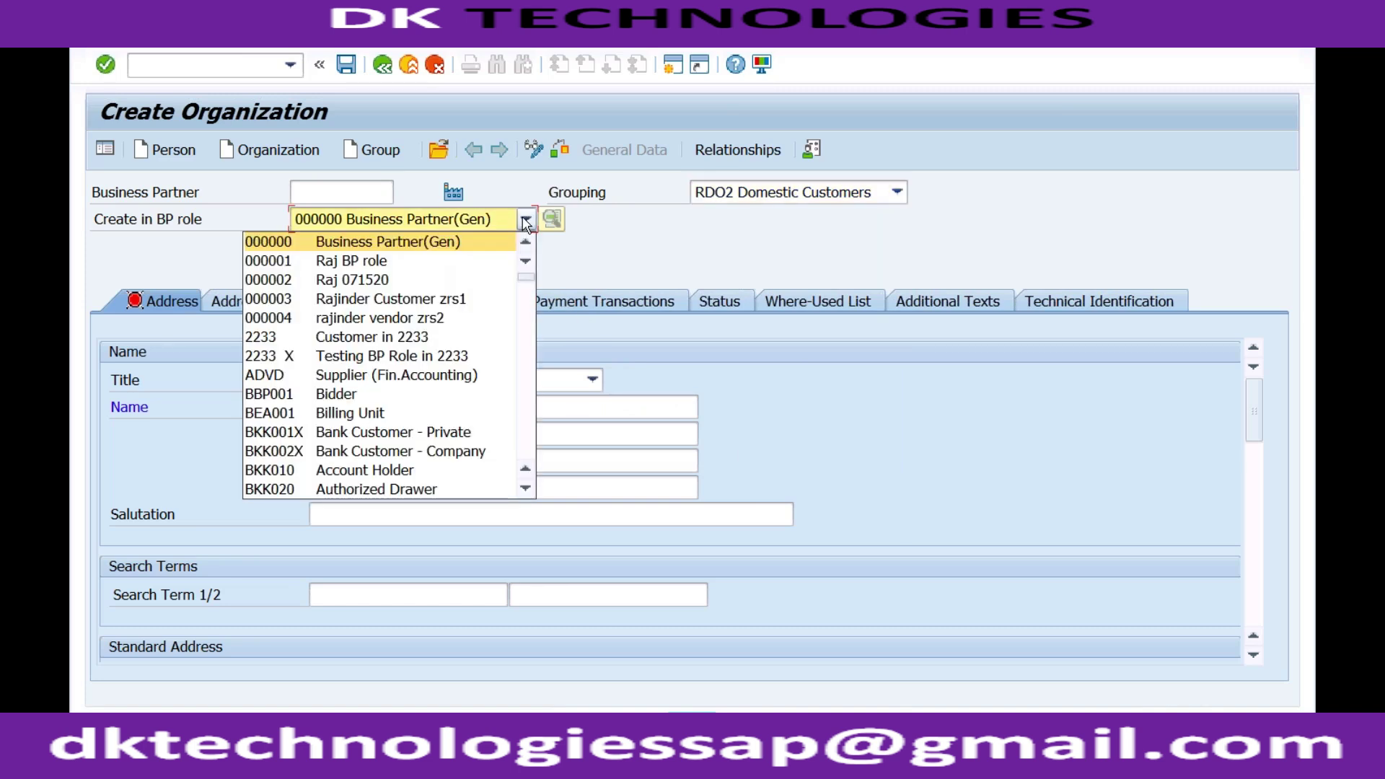
pyautogui.click(530, 326)
pyautogui.click(530, 336)
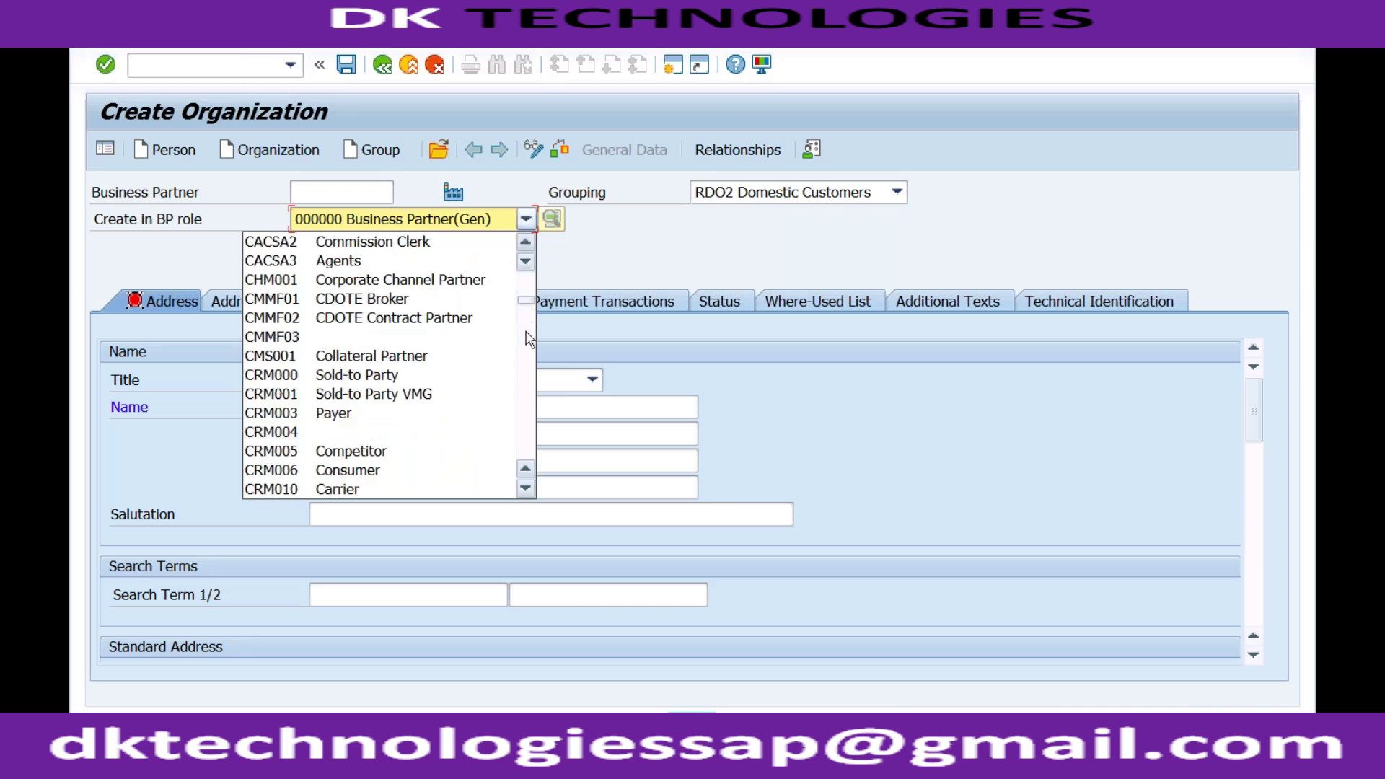
pyautogui.click(530, 339)
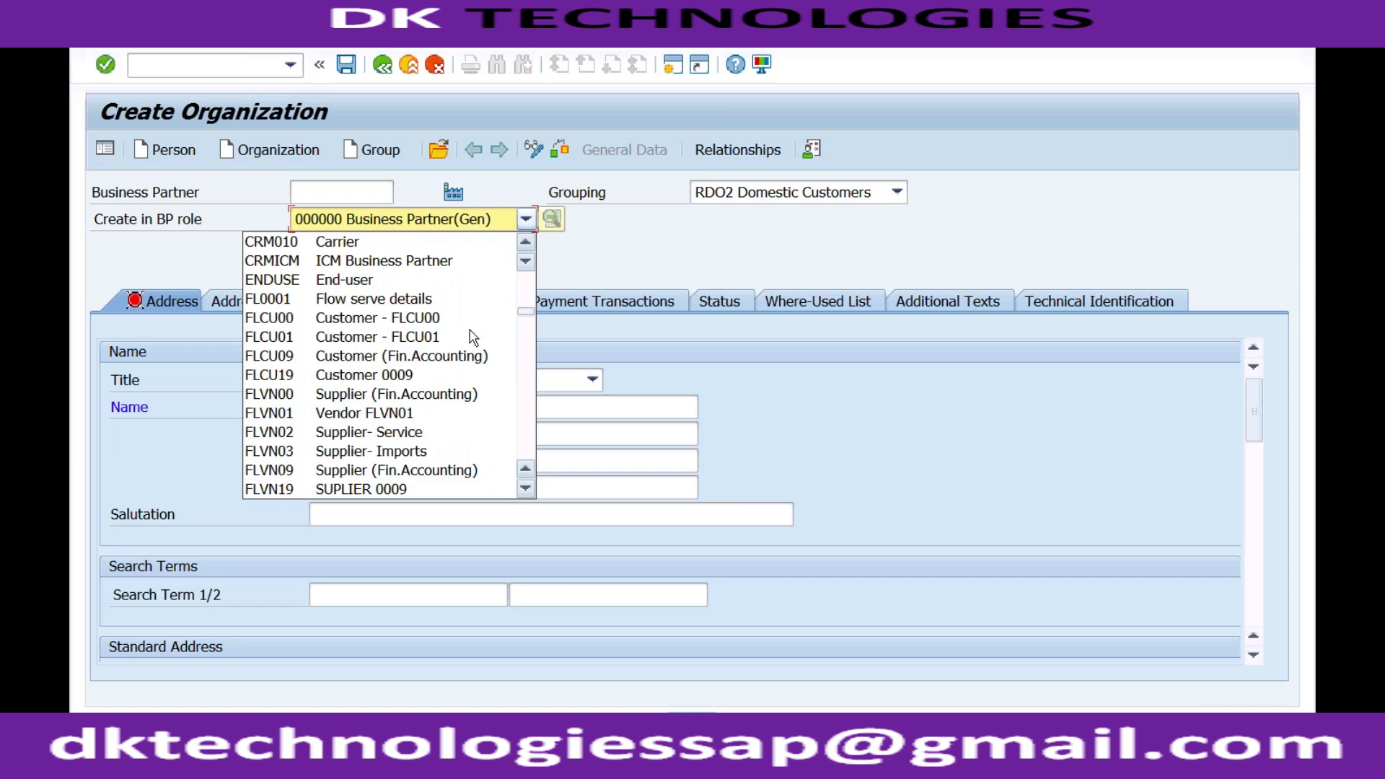
pyautogui.click(430, 320)
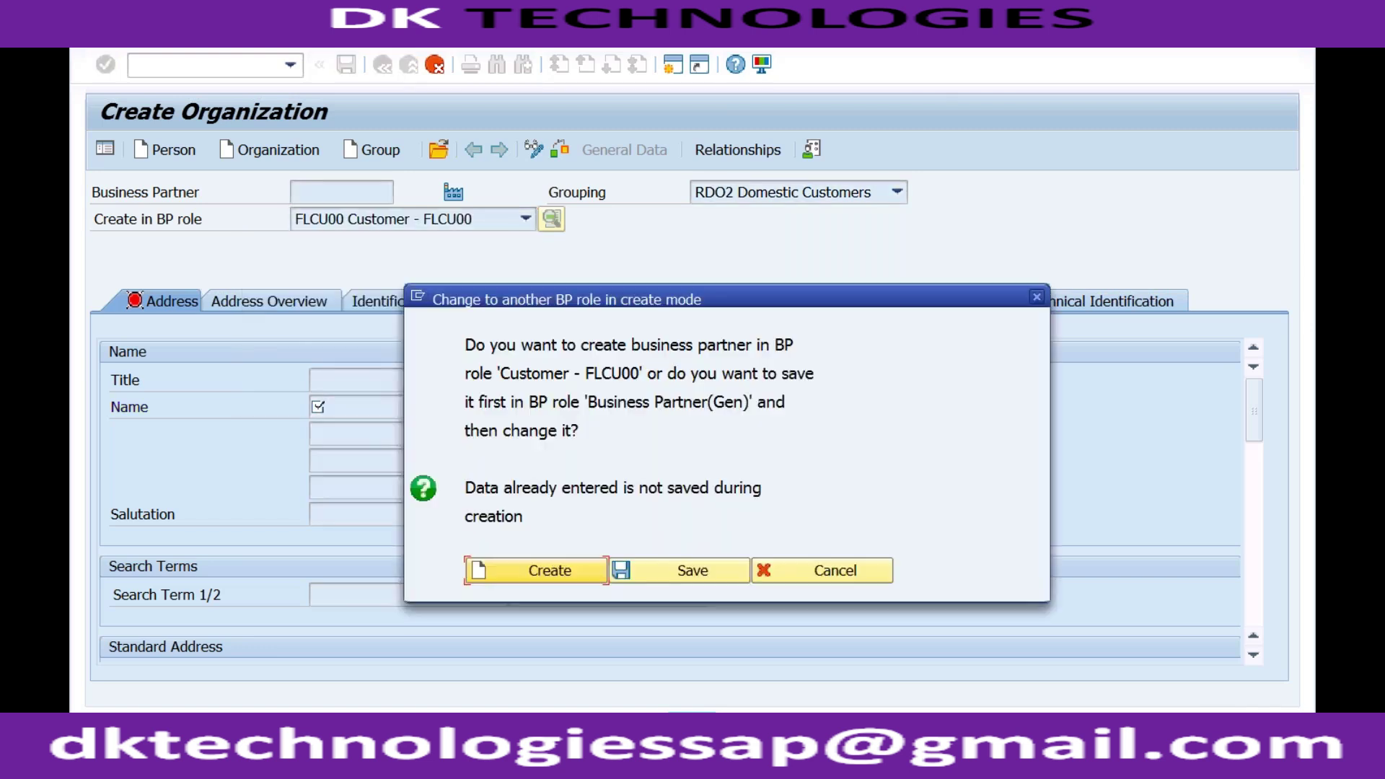
pyautogui.click(550, 575)
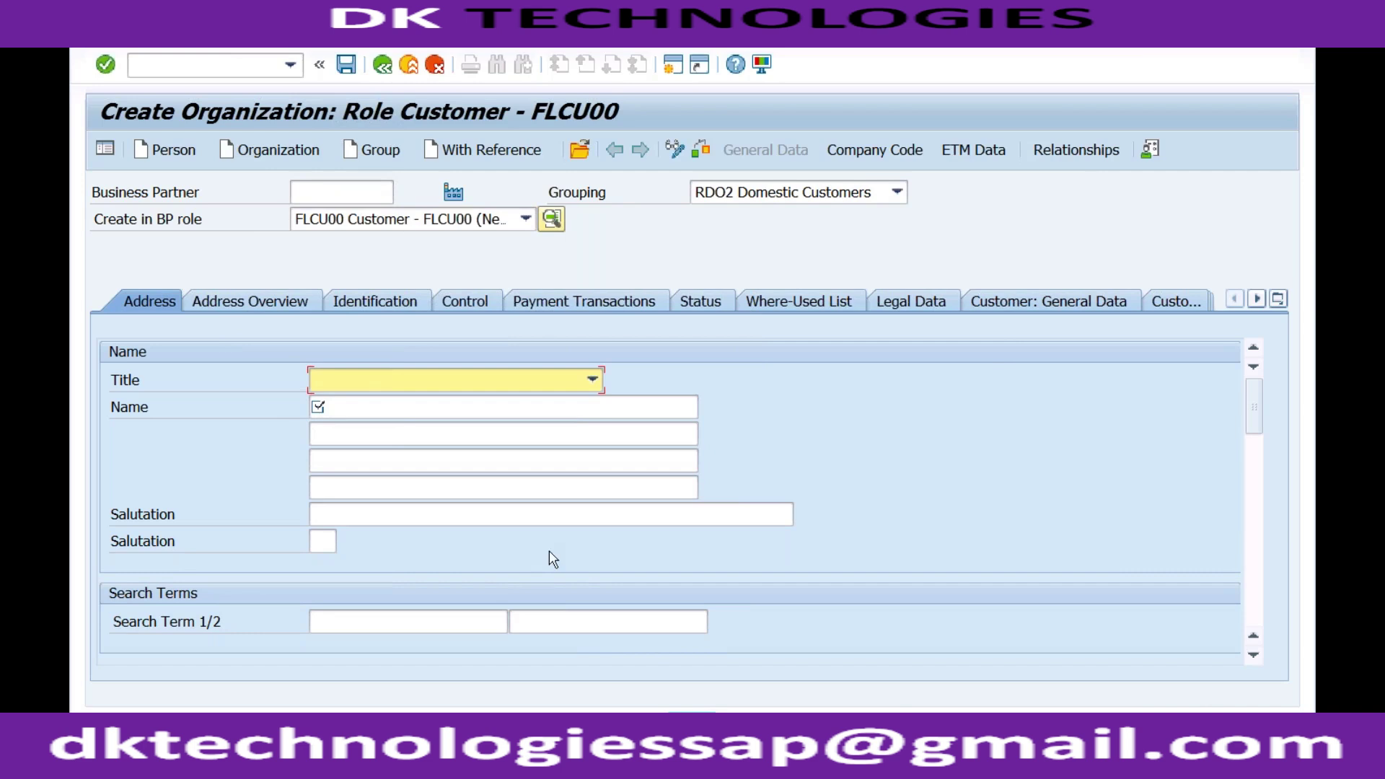
# Set title 0003 Company and enter the name 'Customer for RECH'
pyautogui.click(592, 380)
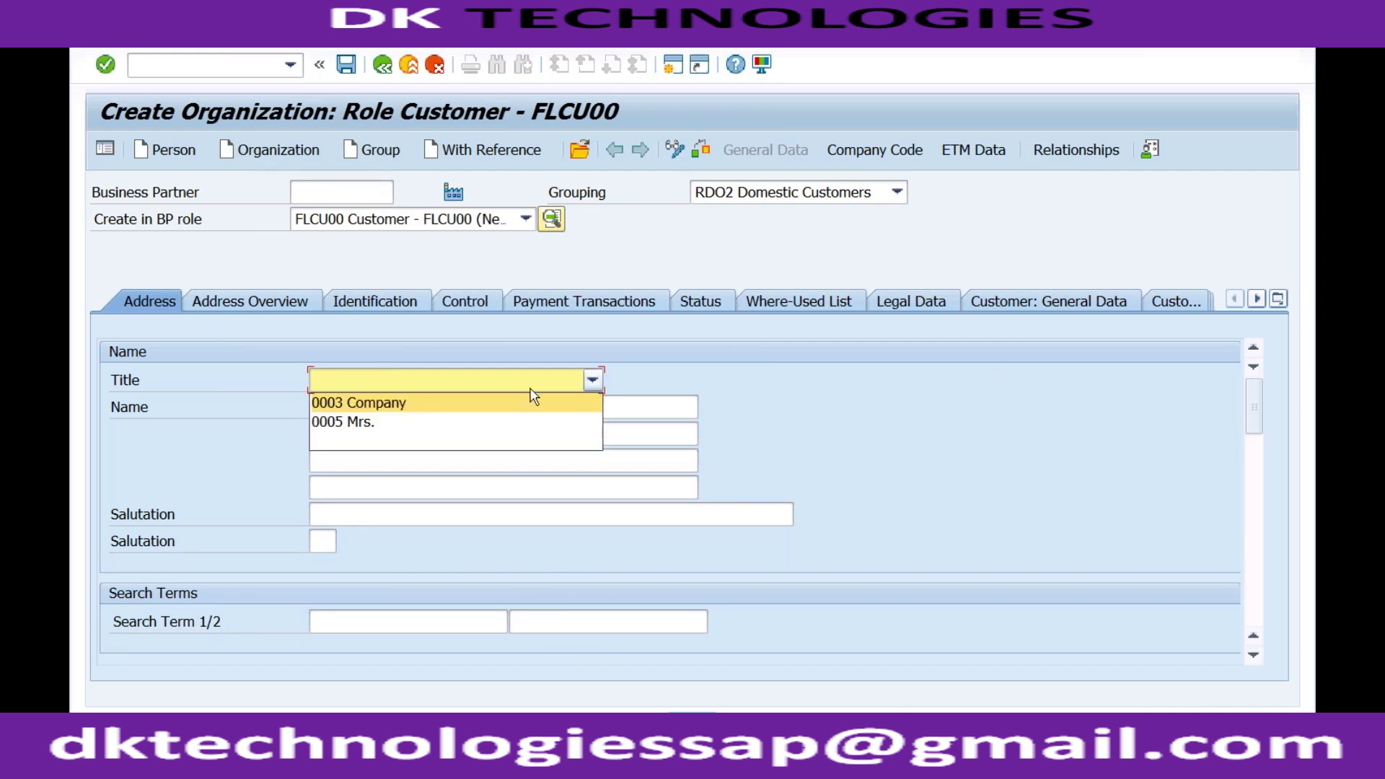
pyautogui.click(485, 402)
pyautogui.click(426, 408)
pyautogui.press('BackSpace')
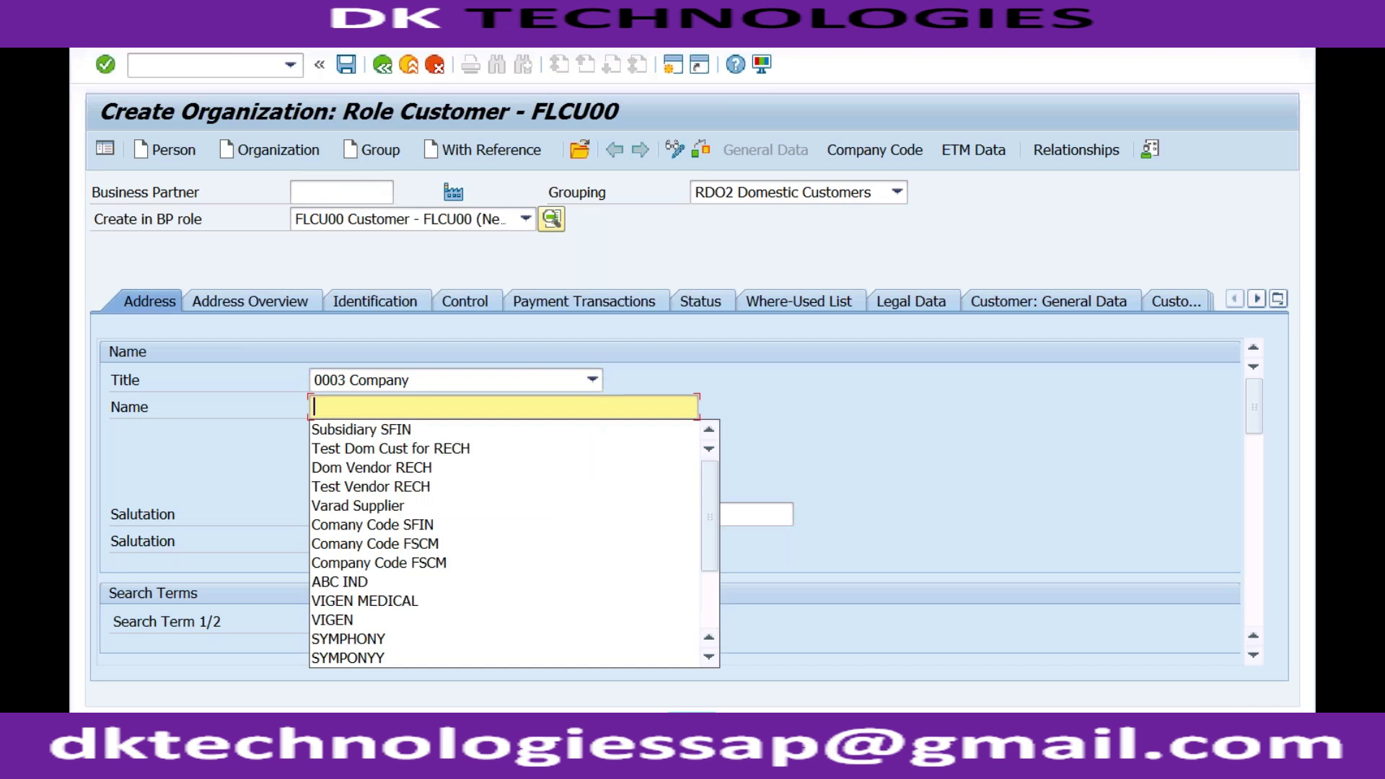
pyautogui.write('Custome')
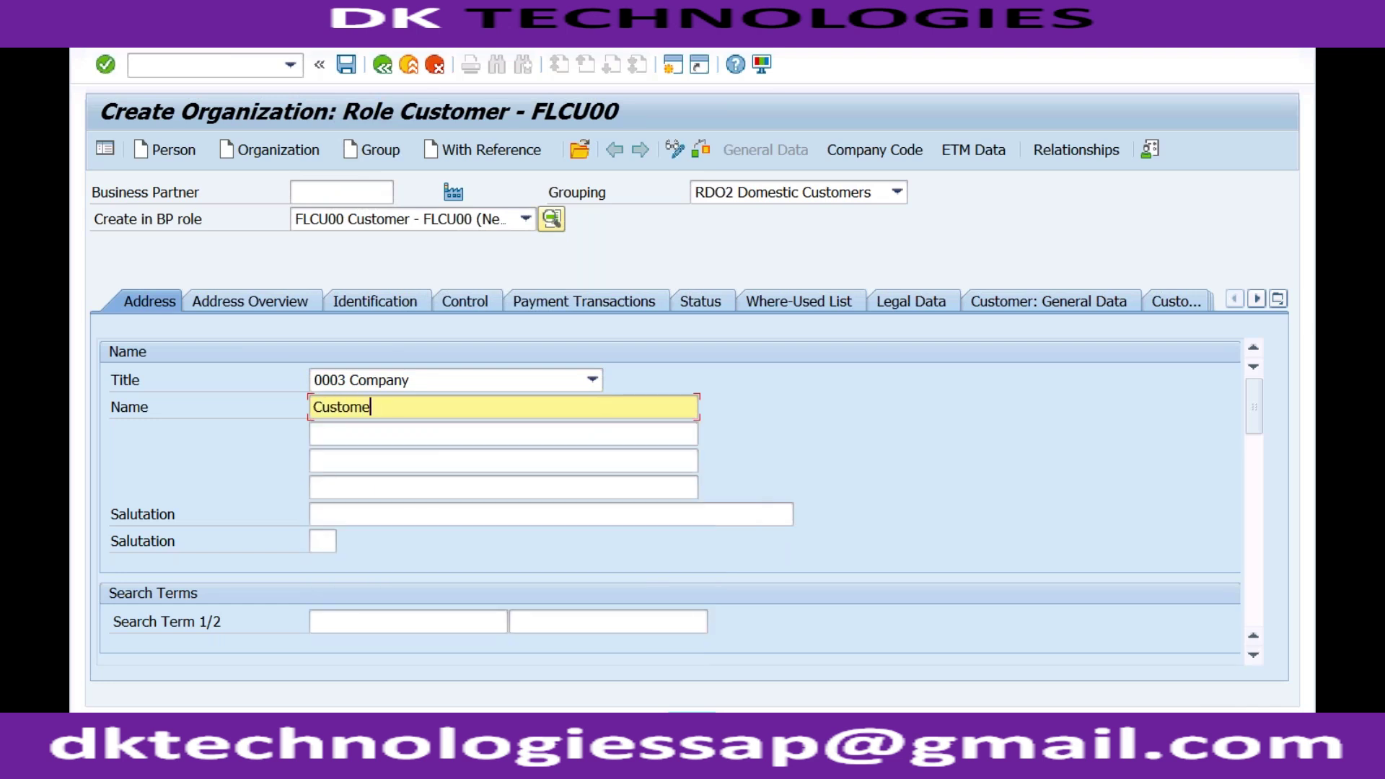
pyautogui.write('r for RECH')
# Fill in postal code 400000 and city New York in the standard address
pyautogui.scroll(-5, 1238, 458)
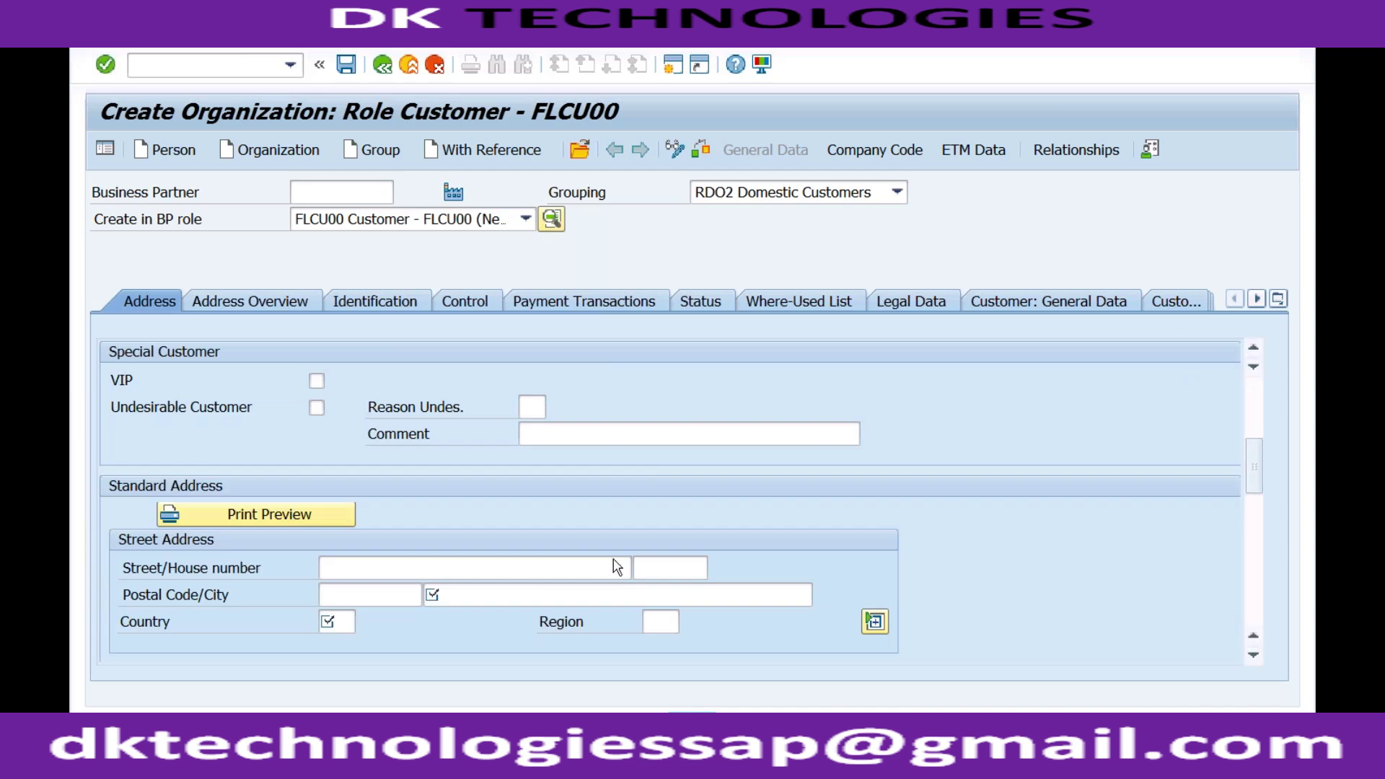
pyautogui.click(374, 594)
pyautogui.press('Return')
pyautogui.press('Tab')
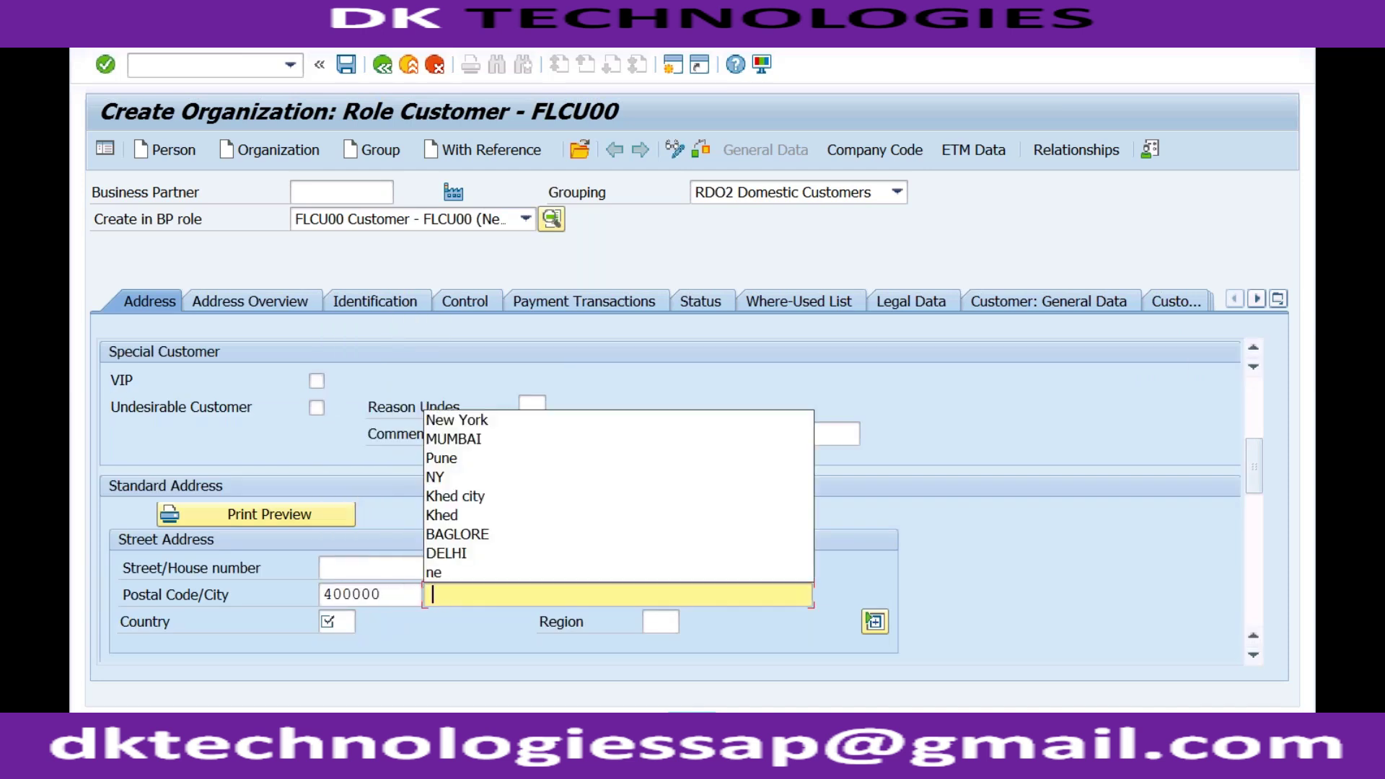
pyautogui.press('Down')
pyautogui.press('Return')
# Set country US and language EN, confirm the address, and show the Company Code data
pyautogui.press('Tab')
pyautogui.press('Down')
pyautogui.press('Down')
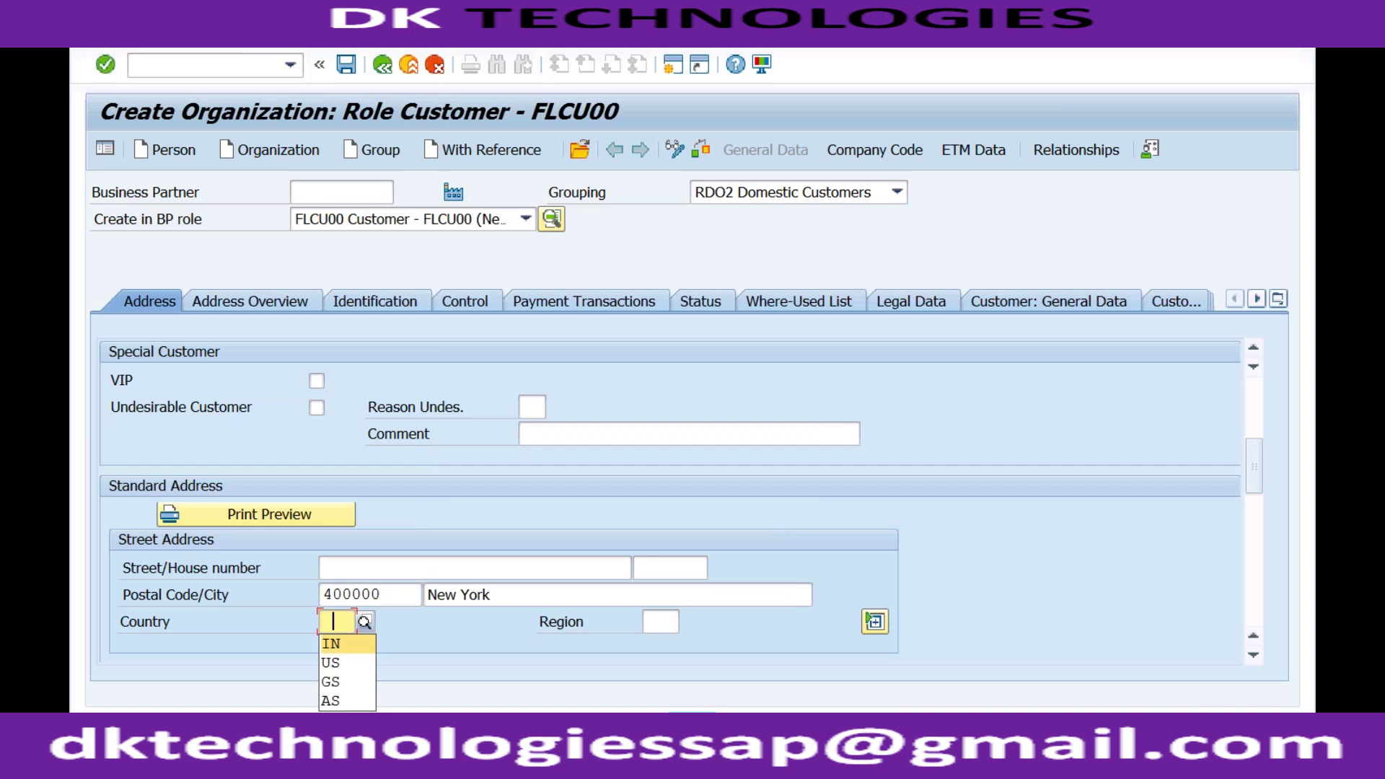
pyautogui.press('Return')
pyautogui.press('Tab')
pyautogui.press('Tab')
pyautogui.press('Tab')
pyautogui.press('Tab')
pyautogui.press('Tab')
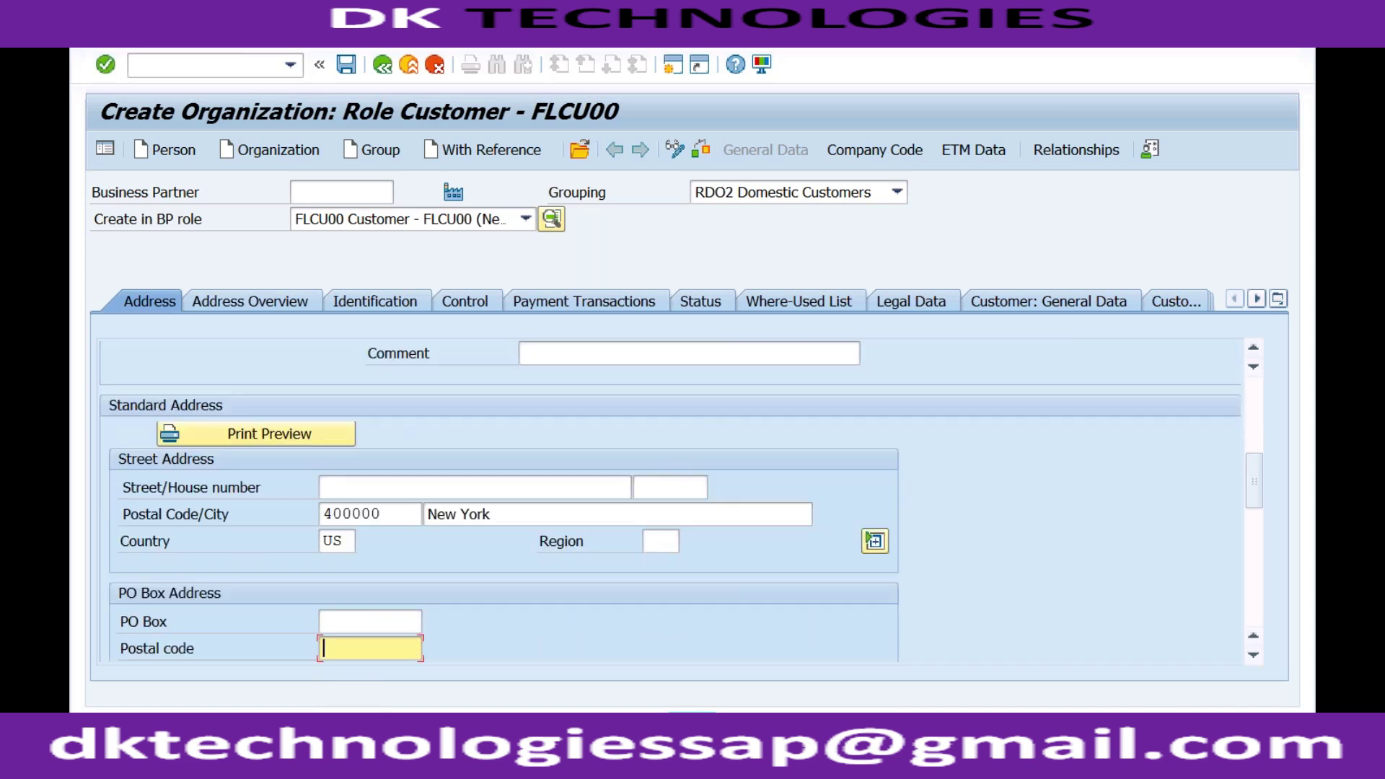
pyautogui.write('EN English')
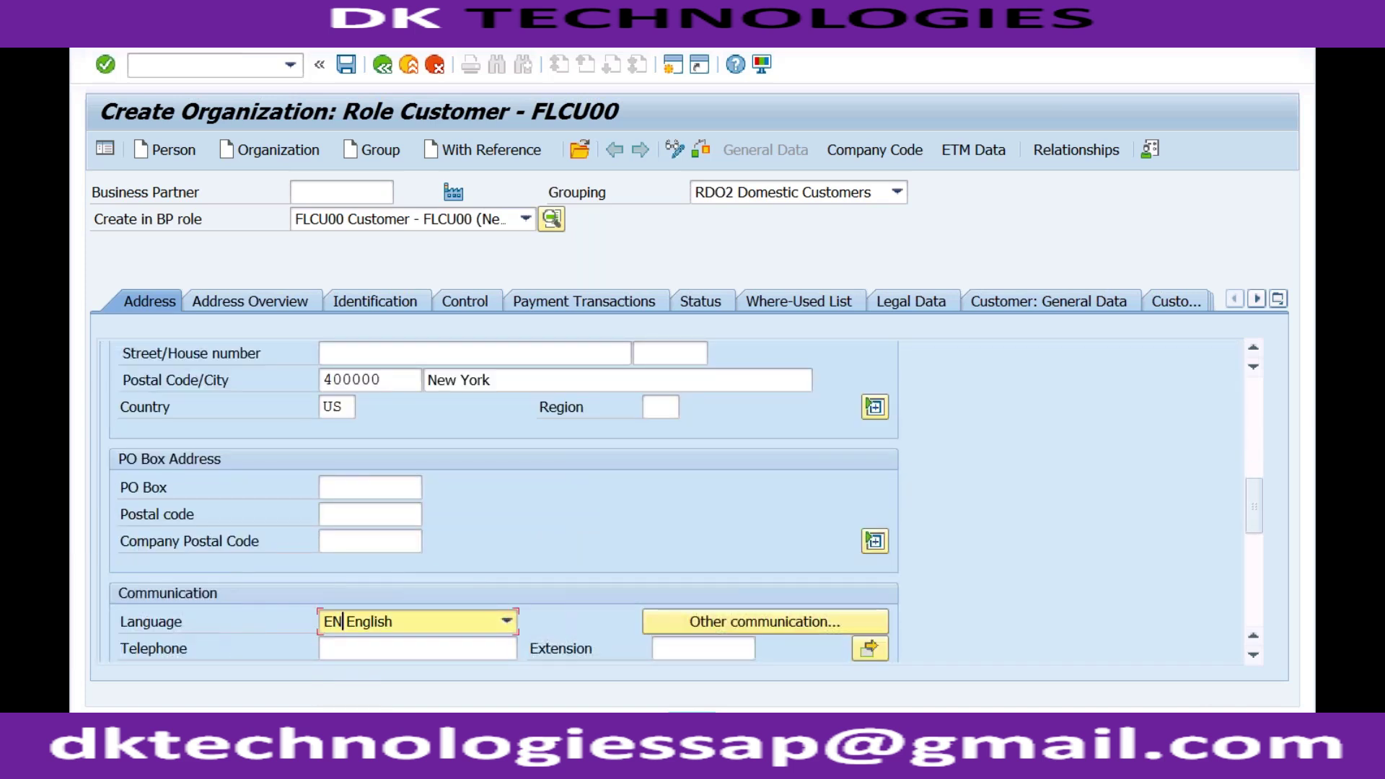
pyautogui.press('Return')
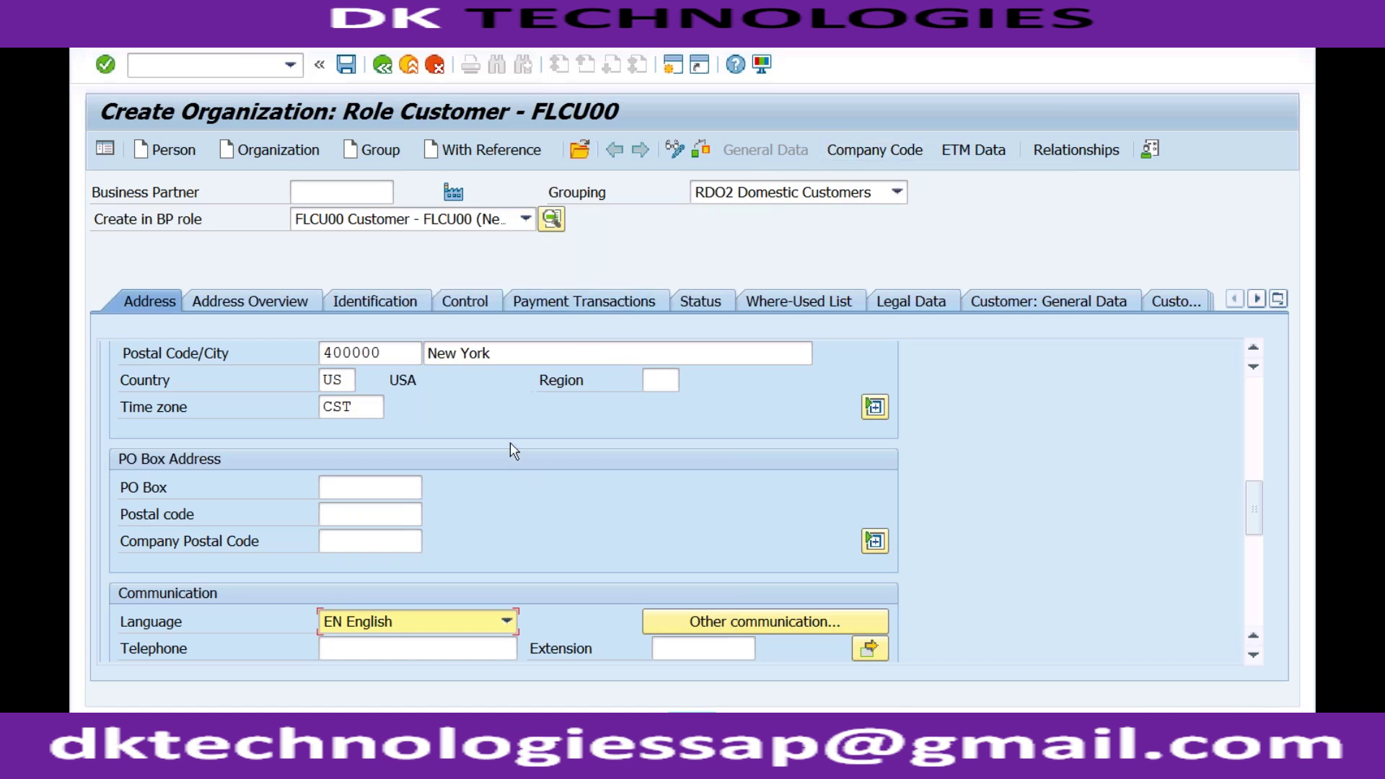
pyautogui.click(860, 154)
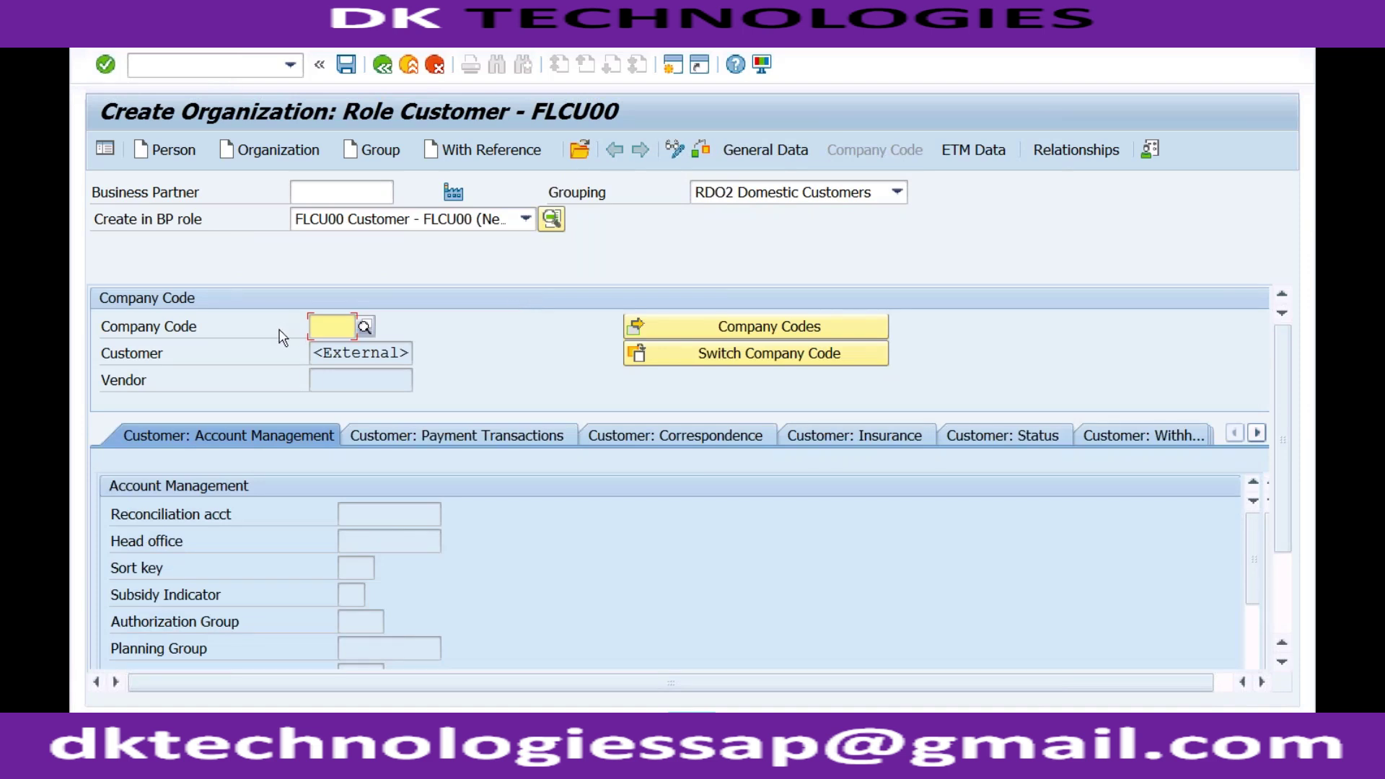
# Enter company code RECH with reconciliation account 2001 (AR) and sort key 001, then save
pyautogui.write('rech')
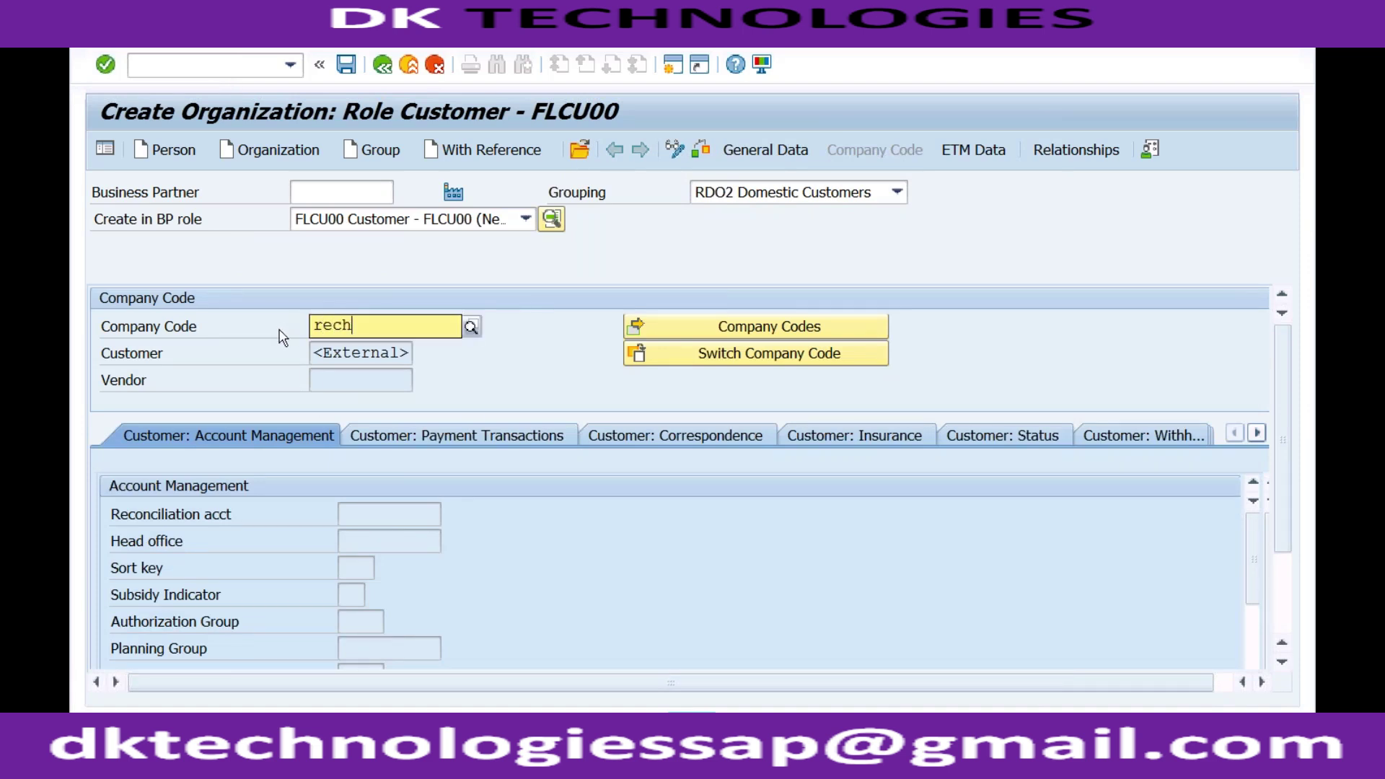
pyautogui.press('Return')
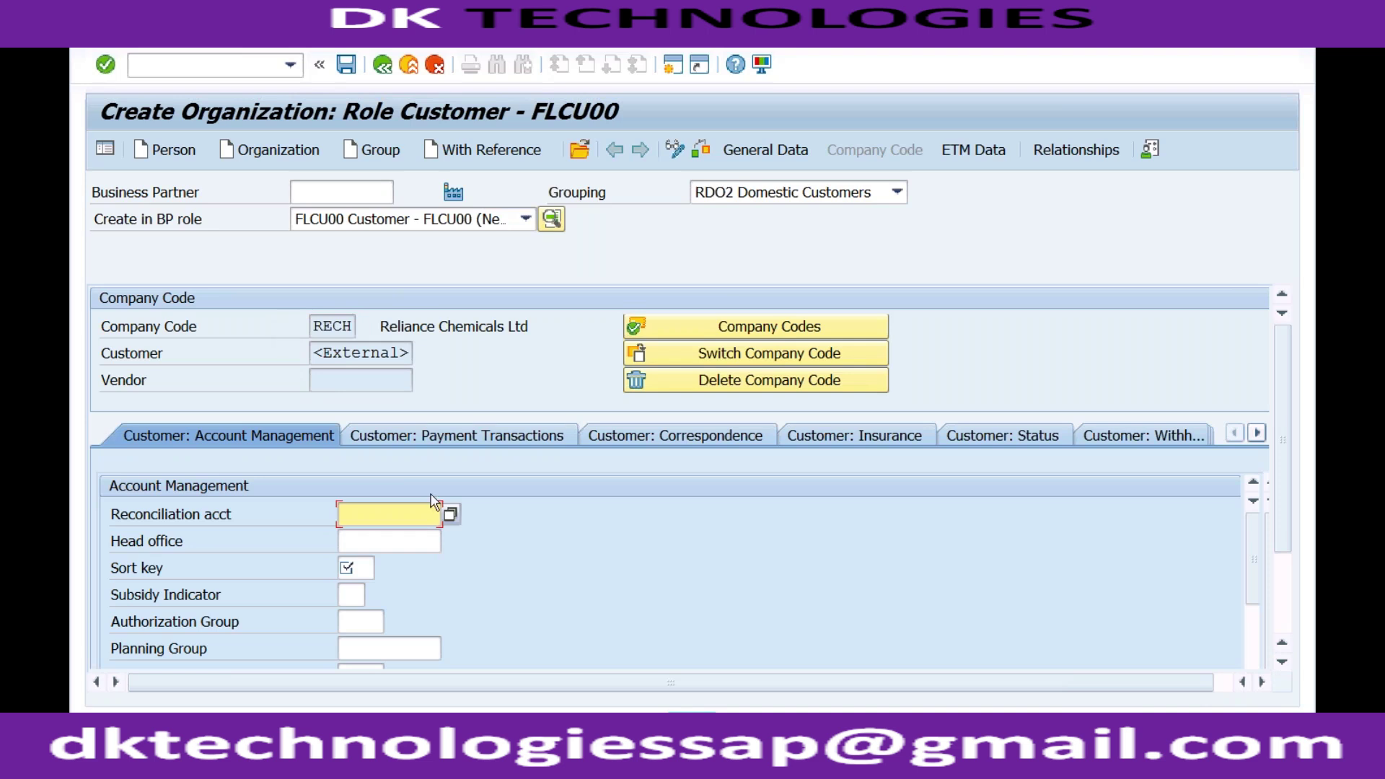
pyautogui.click(426, 517)
pyautogui.click(453, 514)
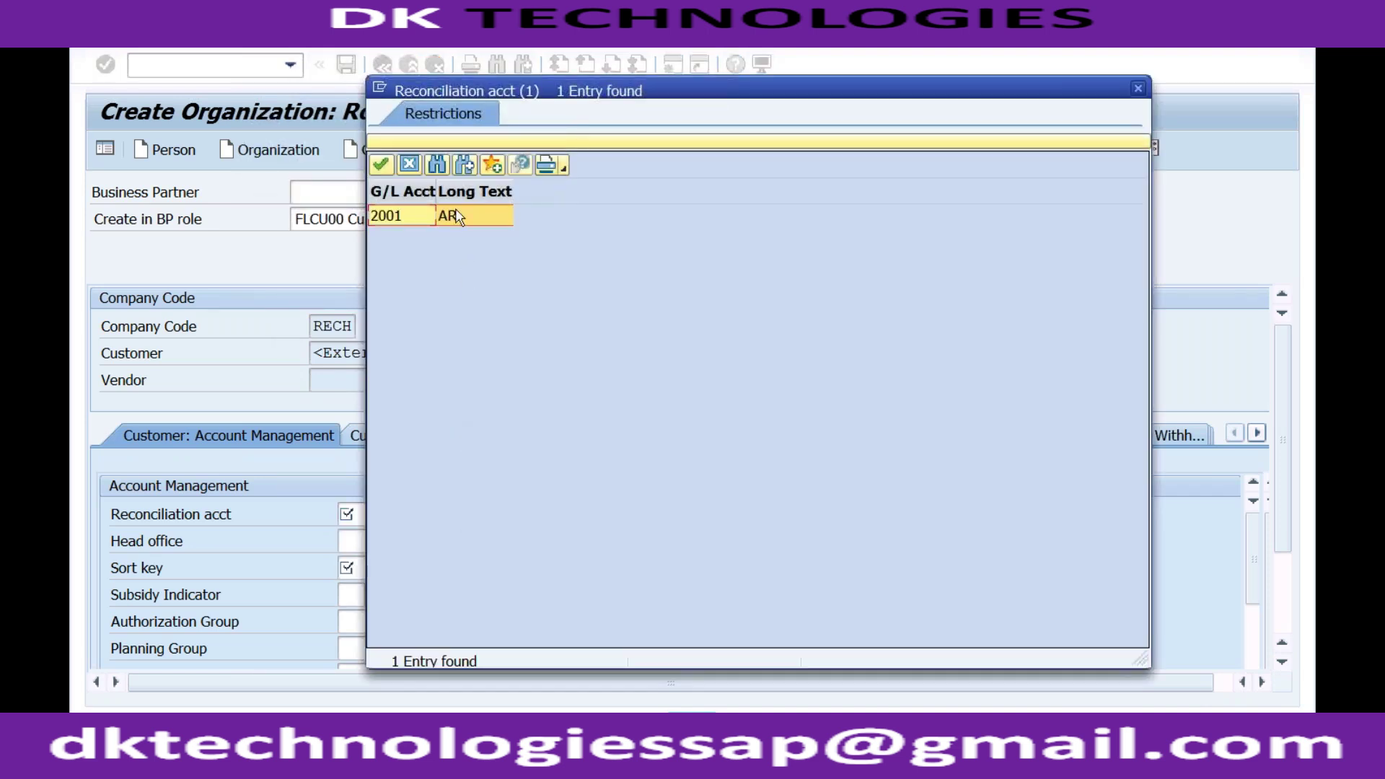
pyautogui.click(457, 215)
pyautogui.click(458, 215)
pyautogui.click(367, 566)
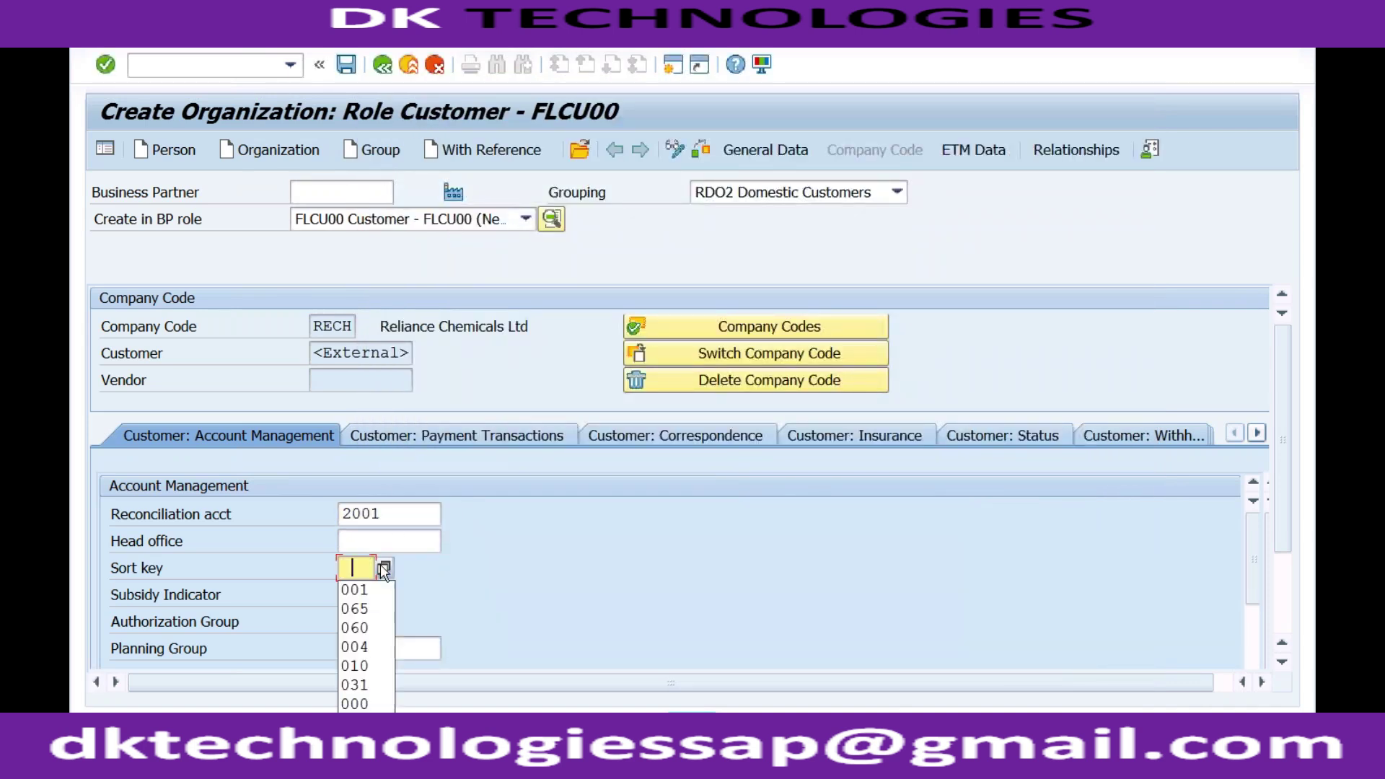
pyautogui.click(373, 591)
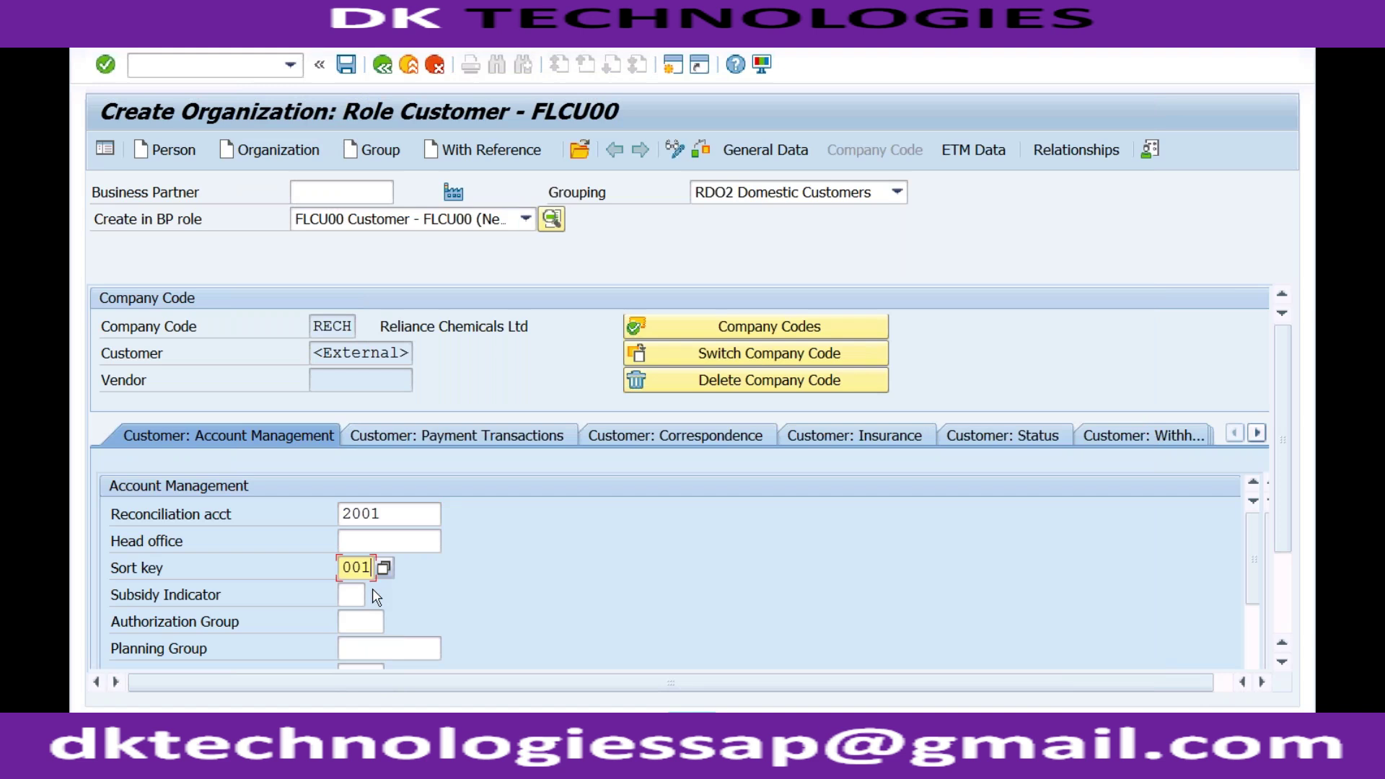
pyautogui.click(345, 67)
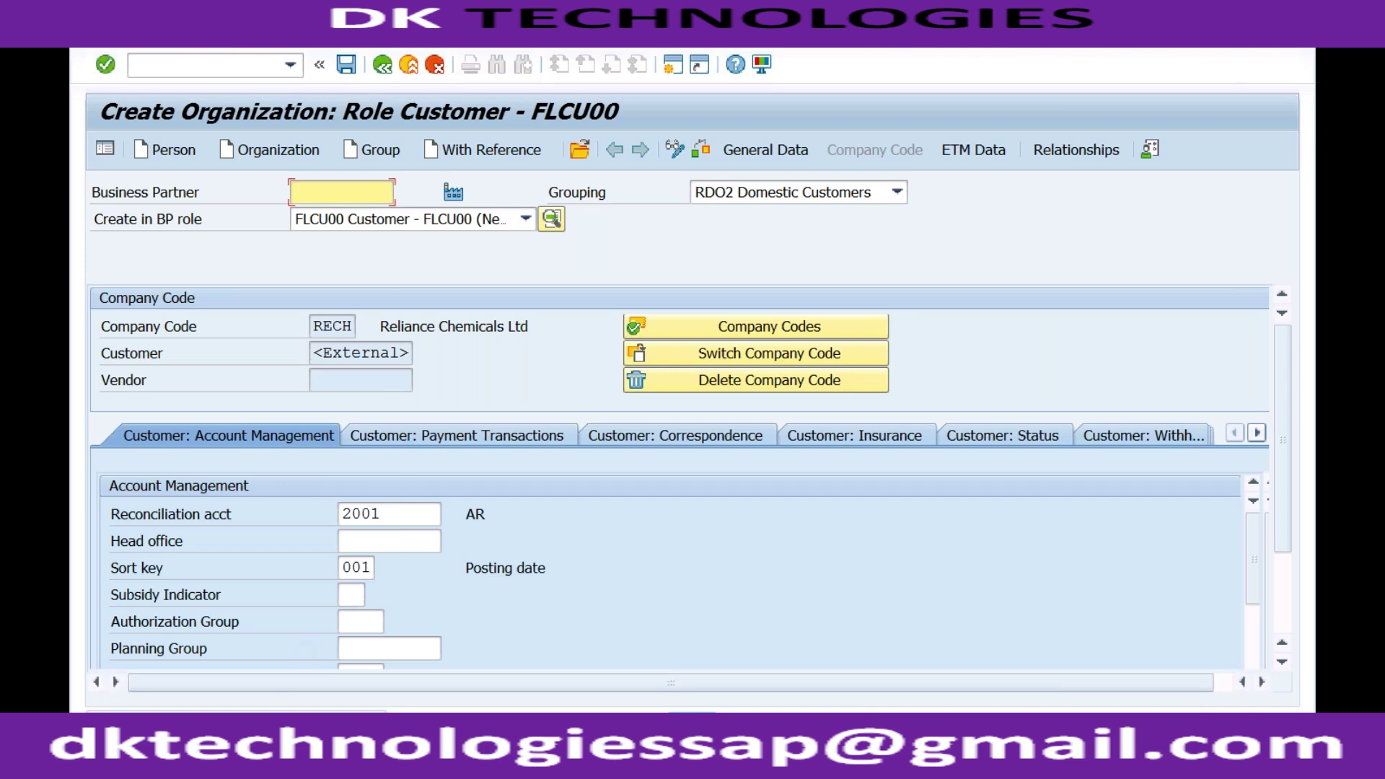
# Set RECH as the search term in the general data and save the partner
pyautogui.click(761, 151)
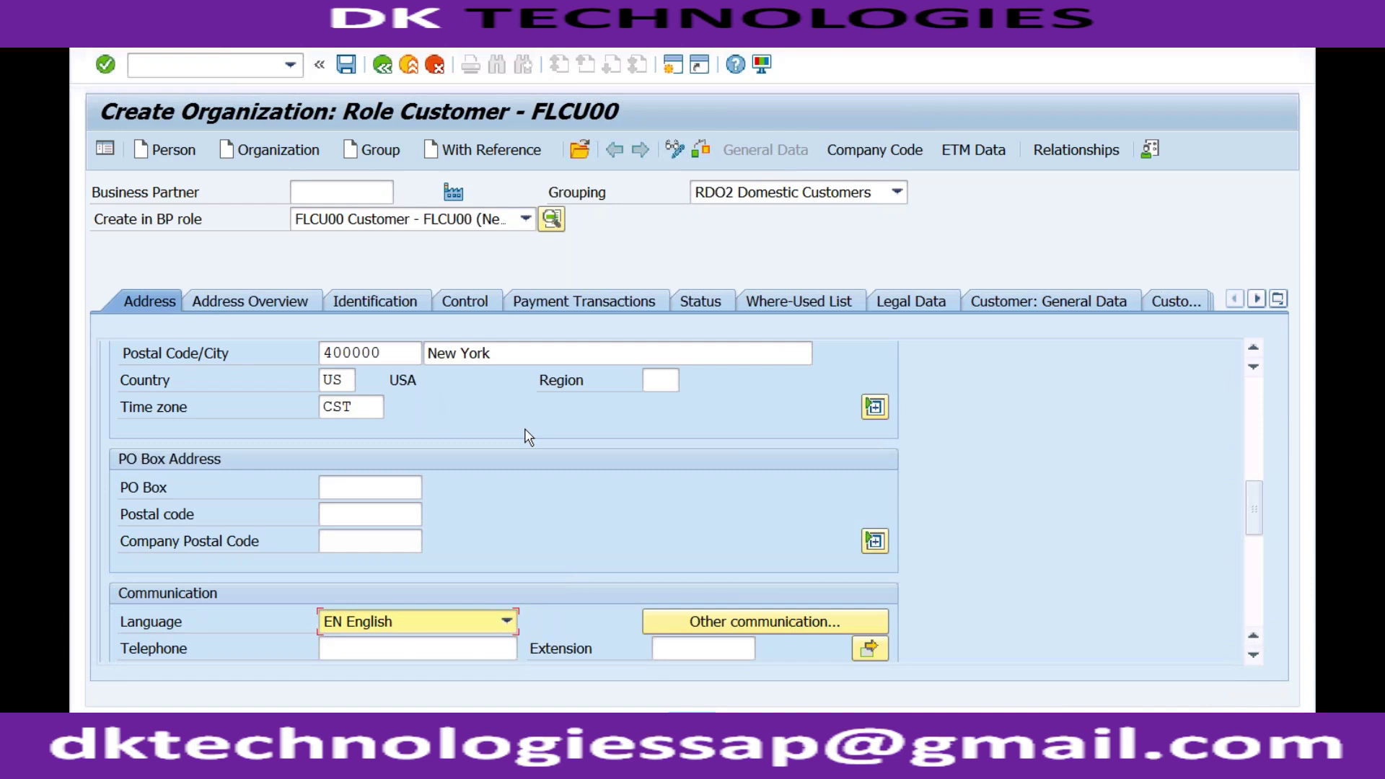
pyautogui.scroll(5, 528, 436)
pyautogui.click(408, 381)
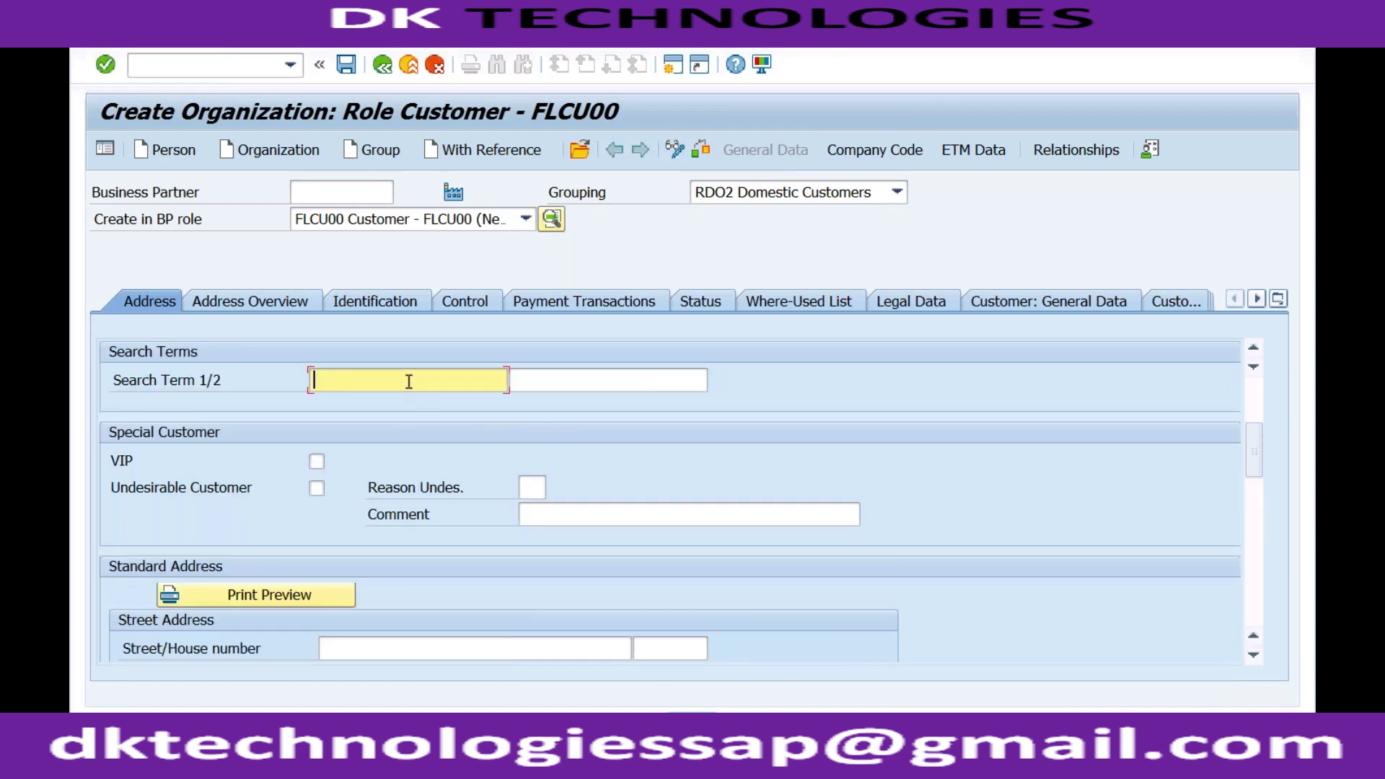
pyautogui.click(369, 422)
pyautogui.click(348, 66)
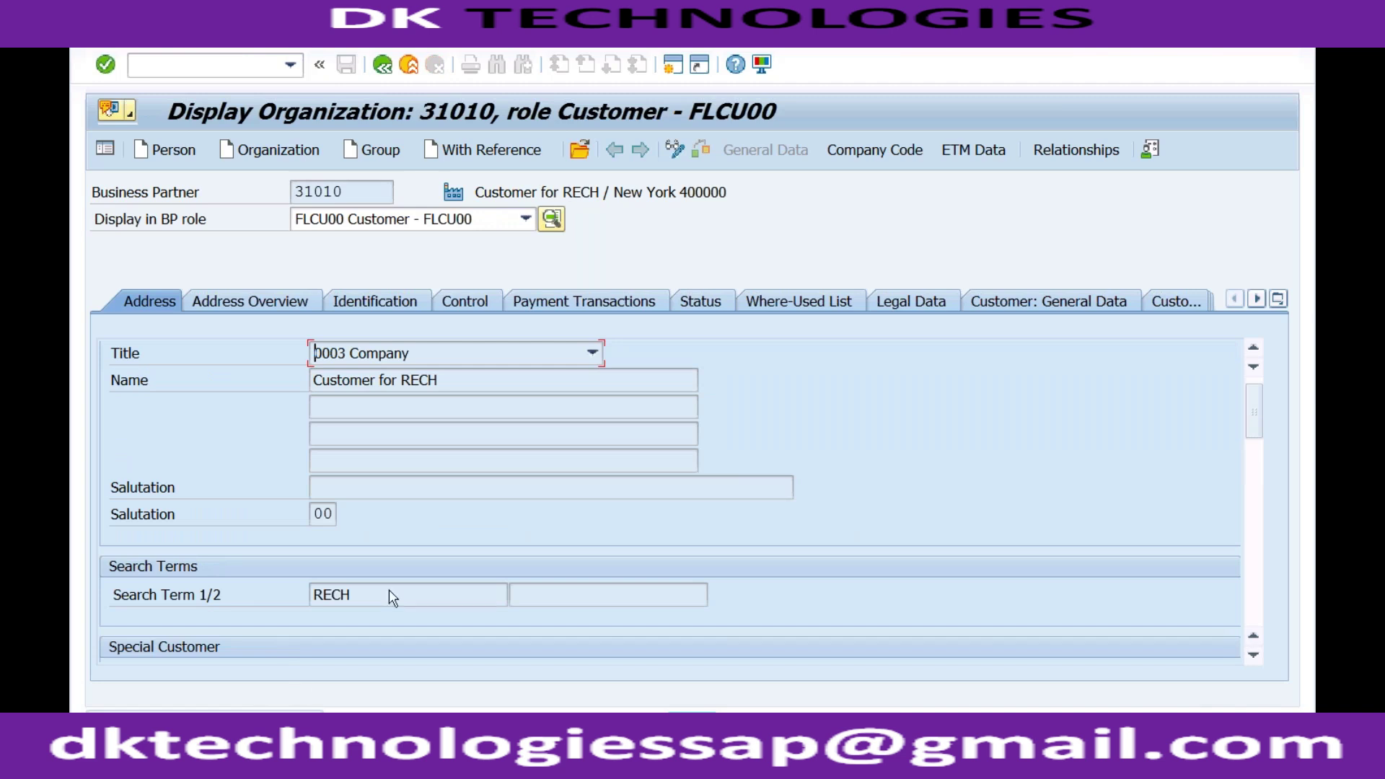
pyautogui.click(868, 156)
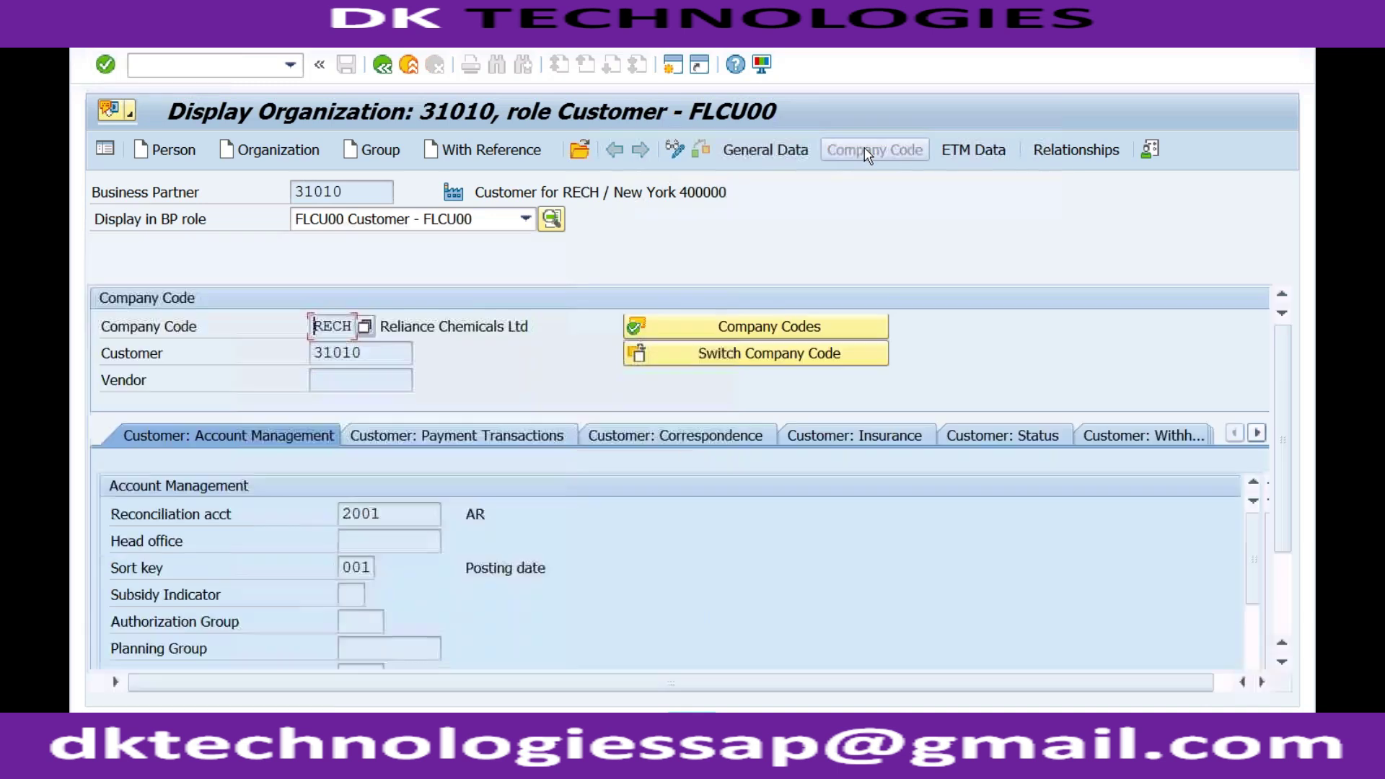
pyautogui.click(372, 347)
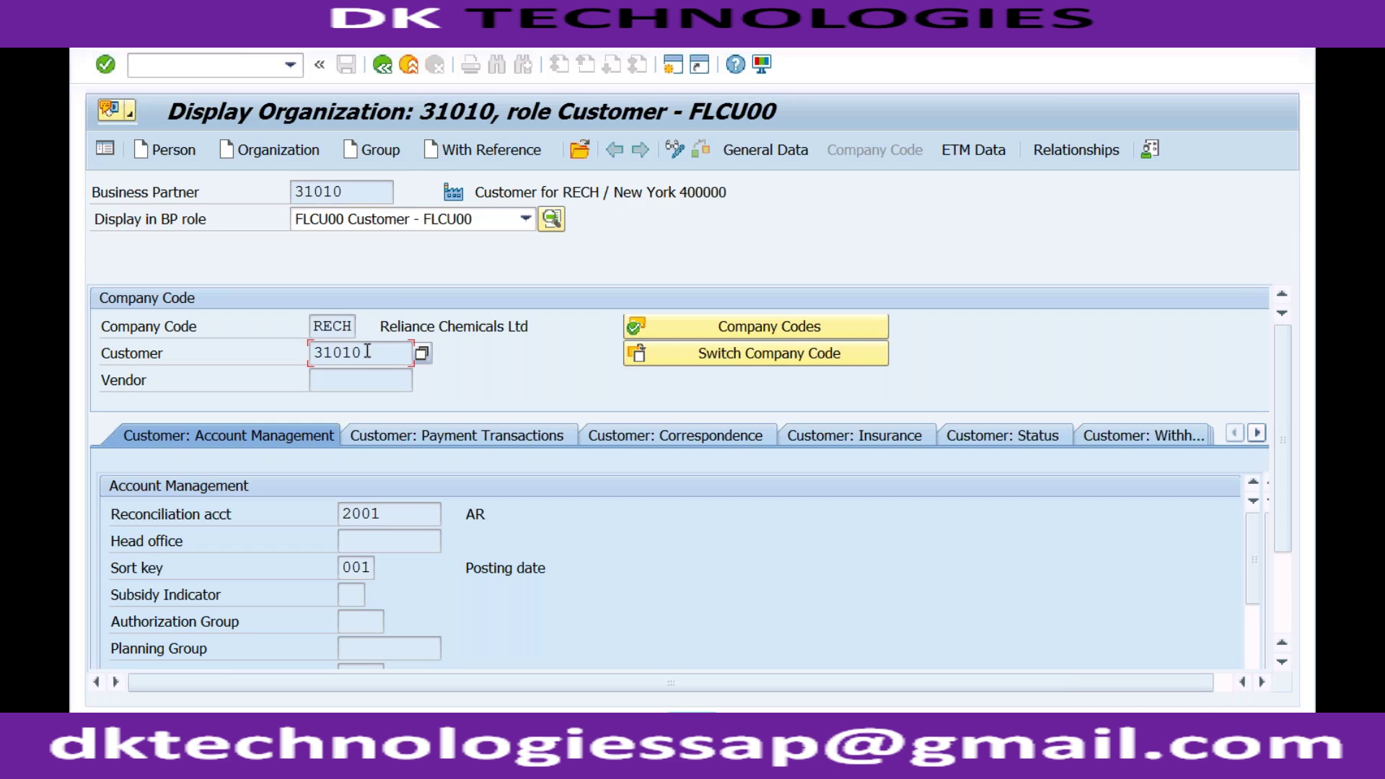
pyautogui.hotkey('shift', 'Tab')
pyautogui.hotkey('shift', 'Tab')
pyautogui.hotkey('shift', 'Tab')
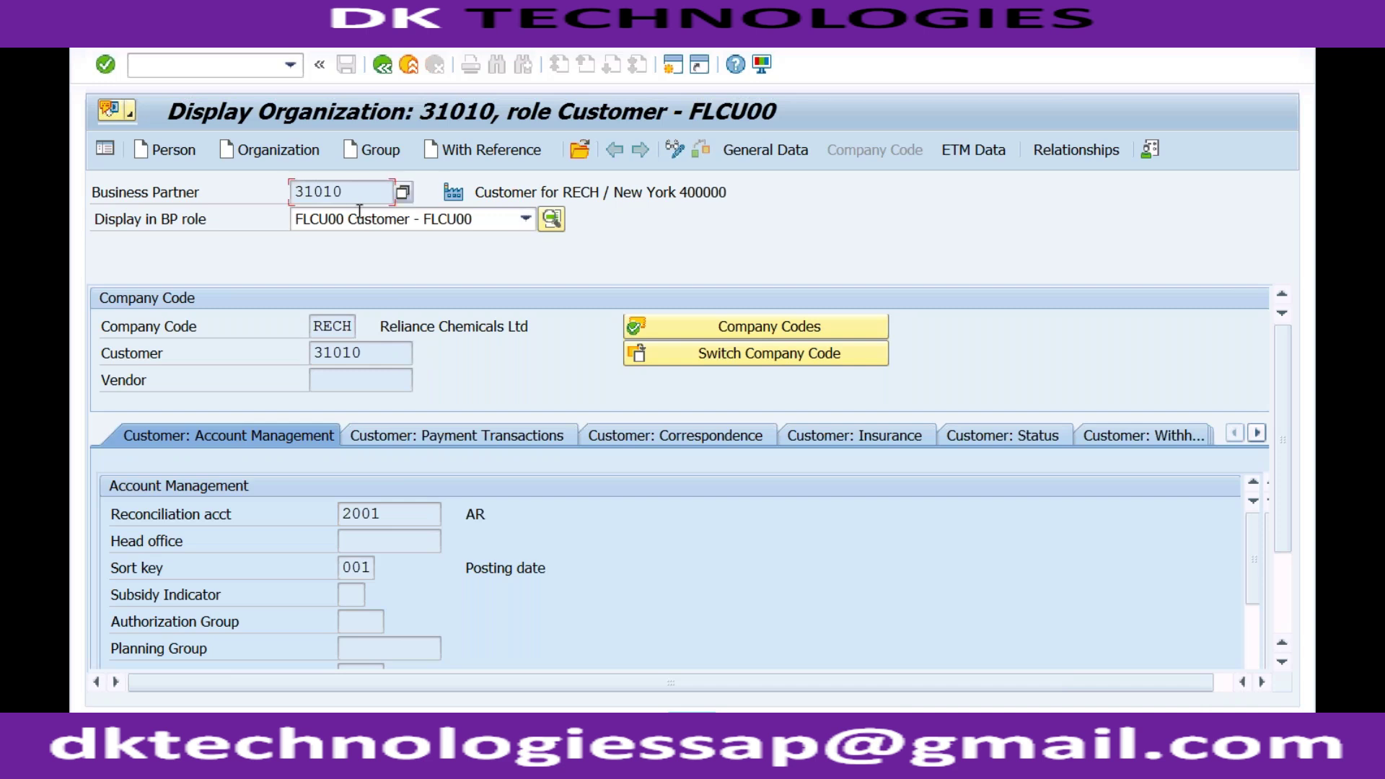
pyautogui.press('Tab')
pyautogui.press('Tab')
pyautogui.press('Tab')
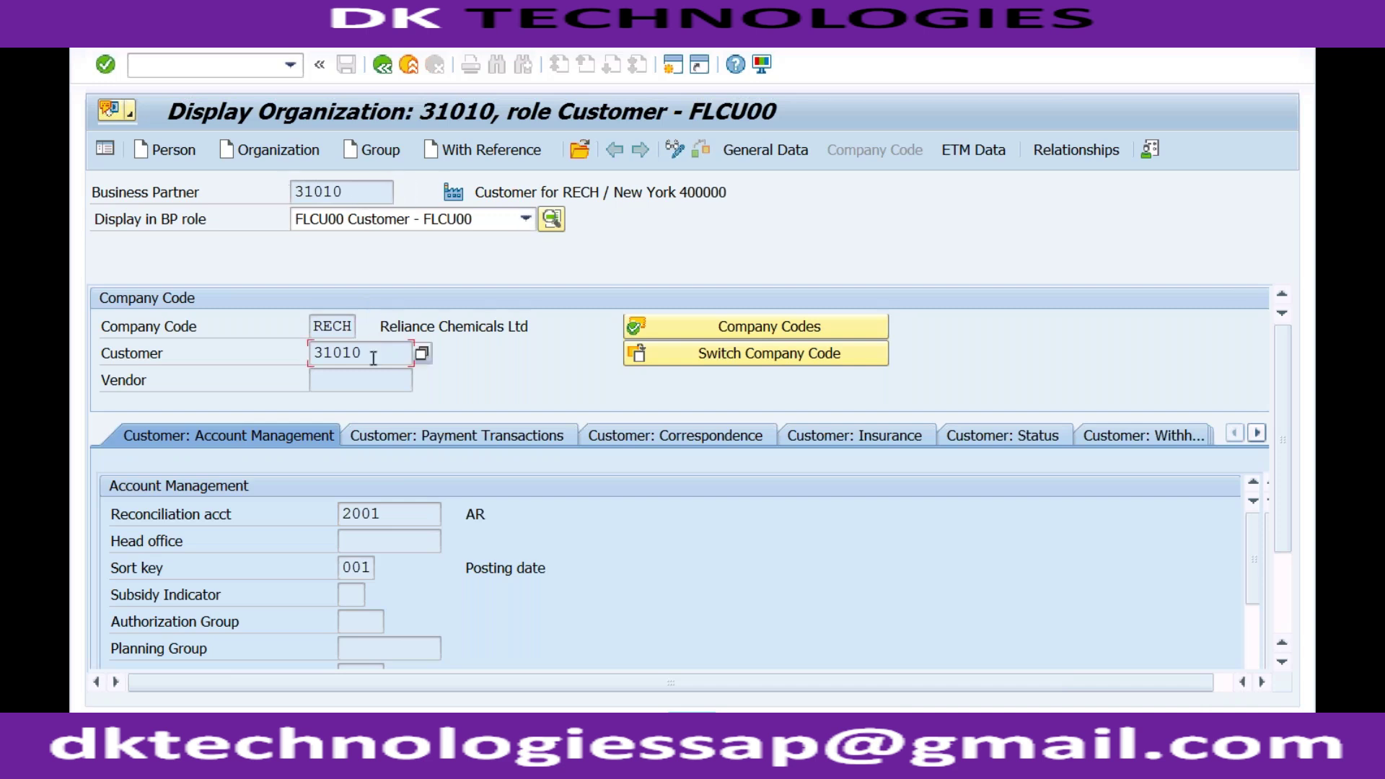
pyautogui.click(406, 519)
pyautogui.click(387, 75)
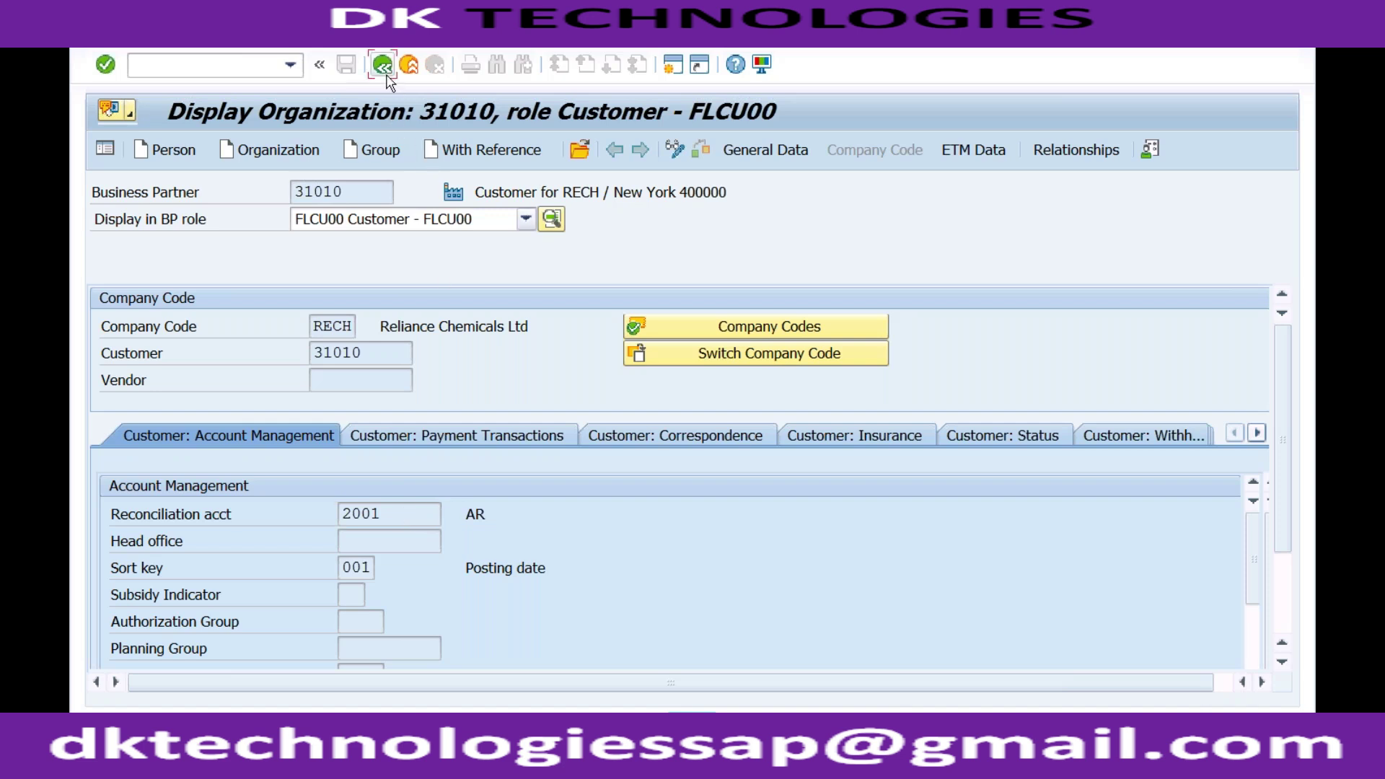
# Run the business partner transaction from history and open partner 31010
pyautogui.click(290, 65)
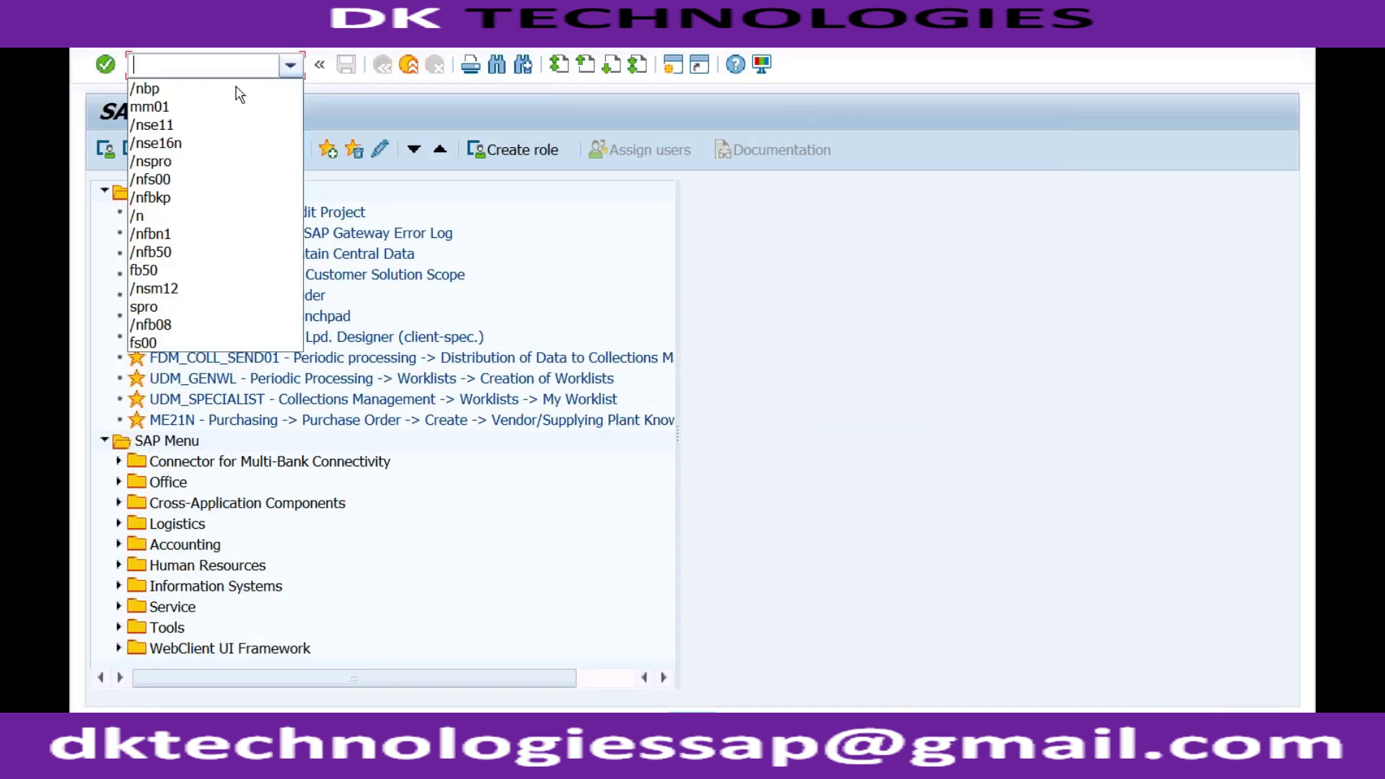
pyautogui.click(212, 91)
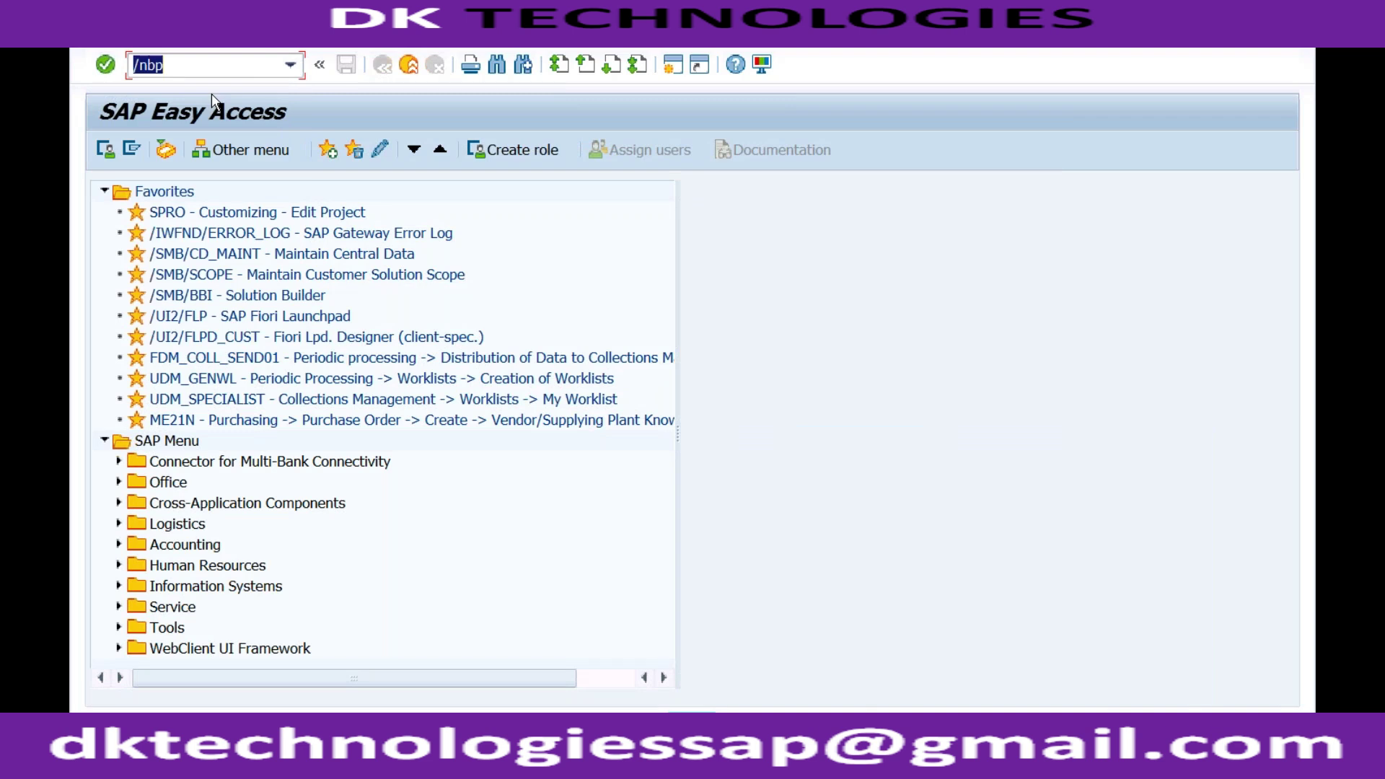
pyautogui.press('Return')
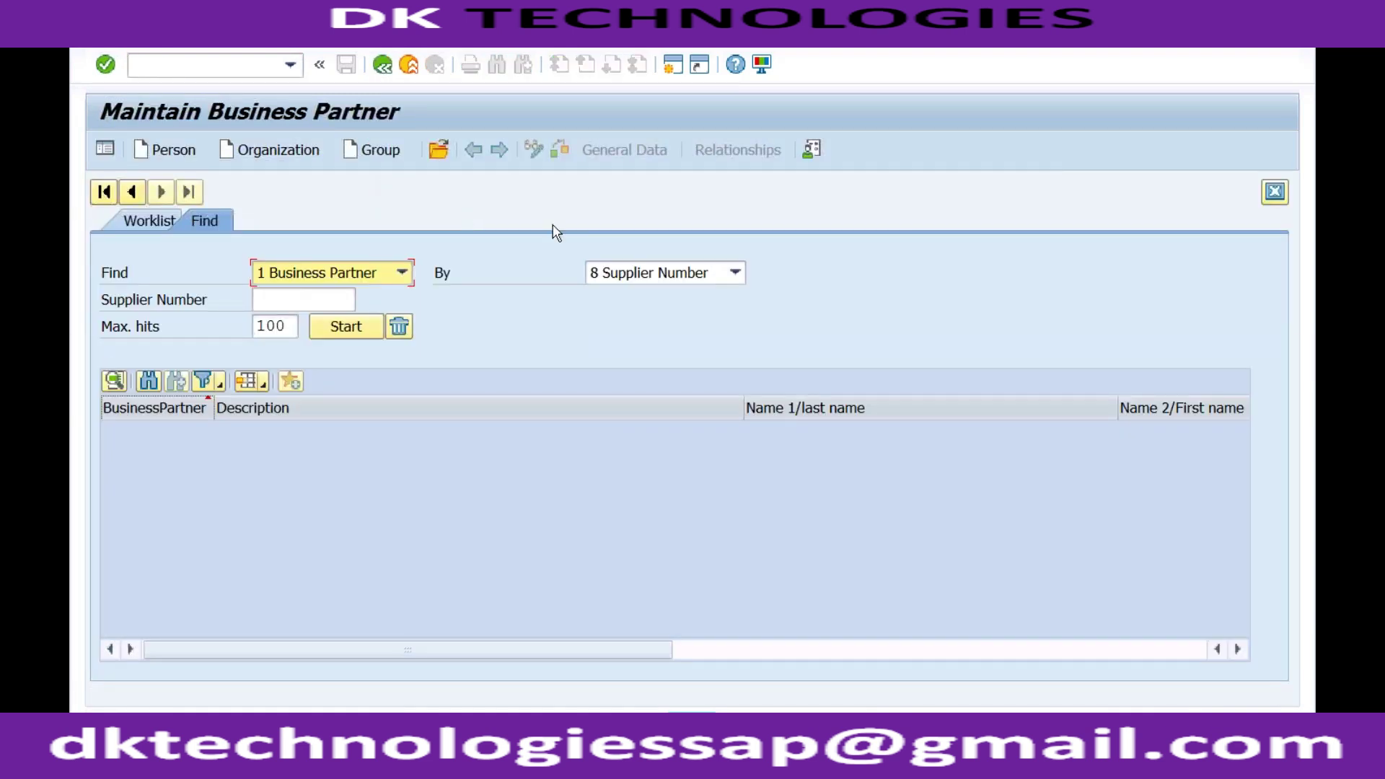
pyautogui.click(440, 150)
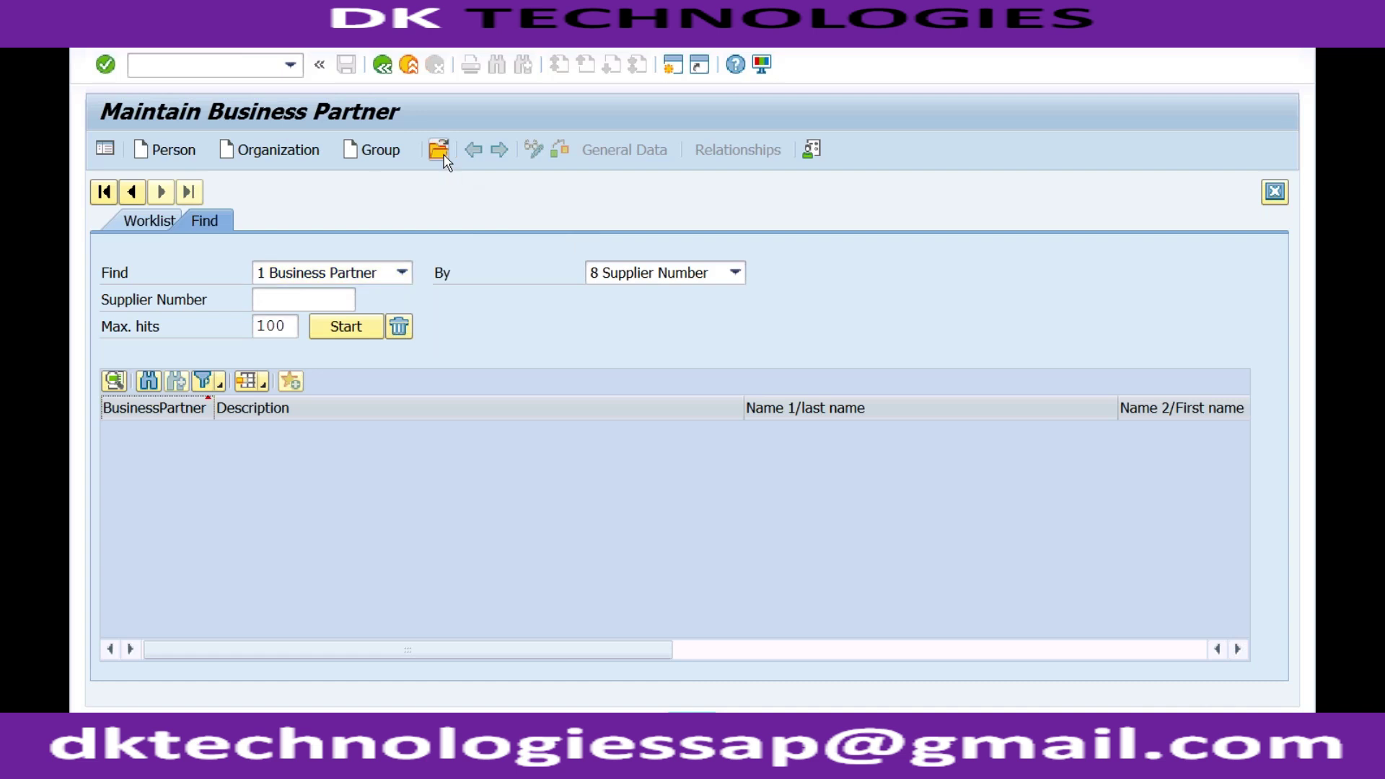
pyautogui.write('3')
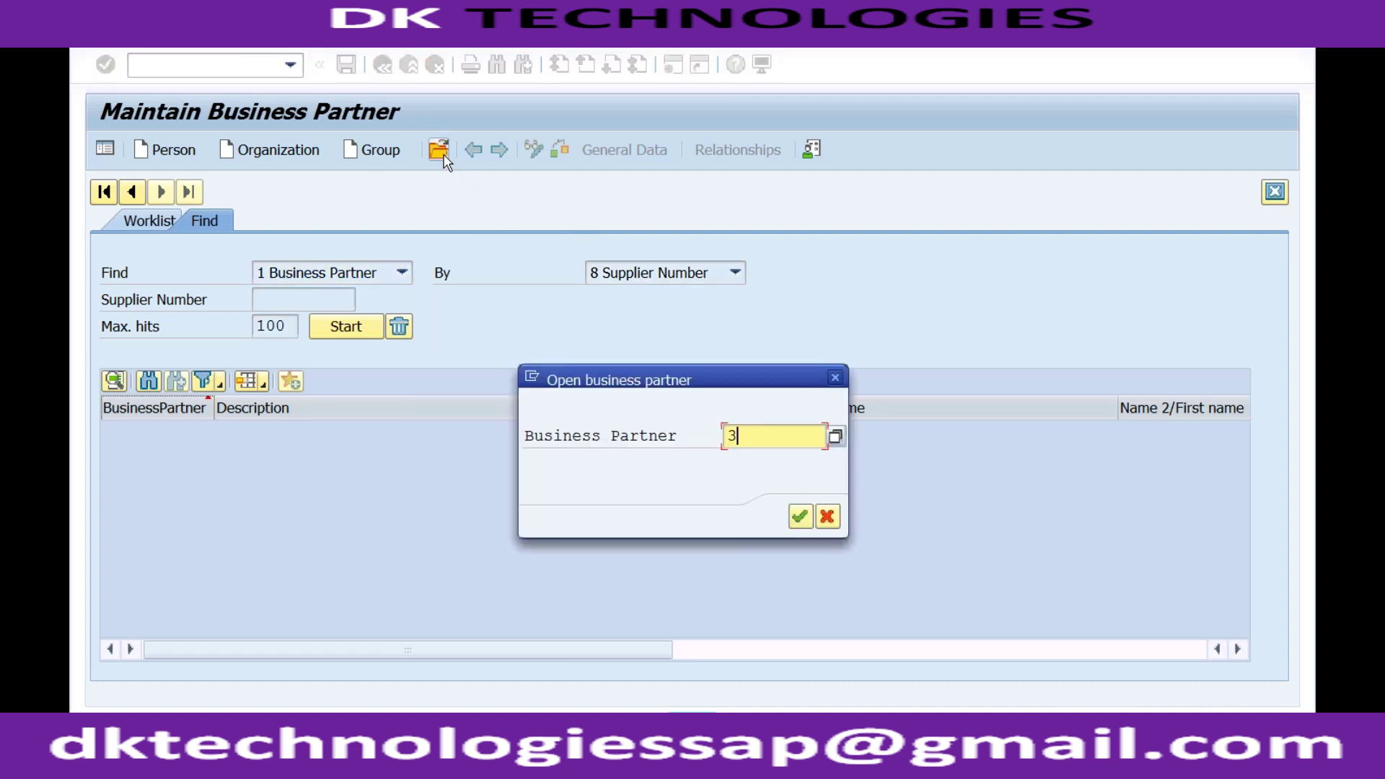
pyautogui.write('1')
pyautogui.write('10')
pyautogui.press('Return')
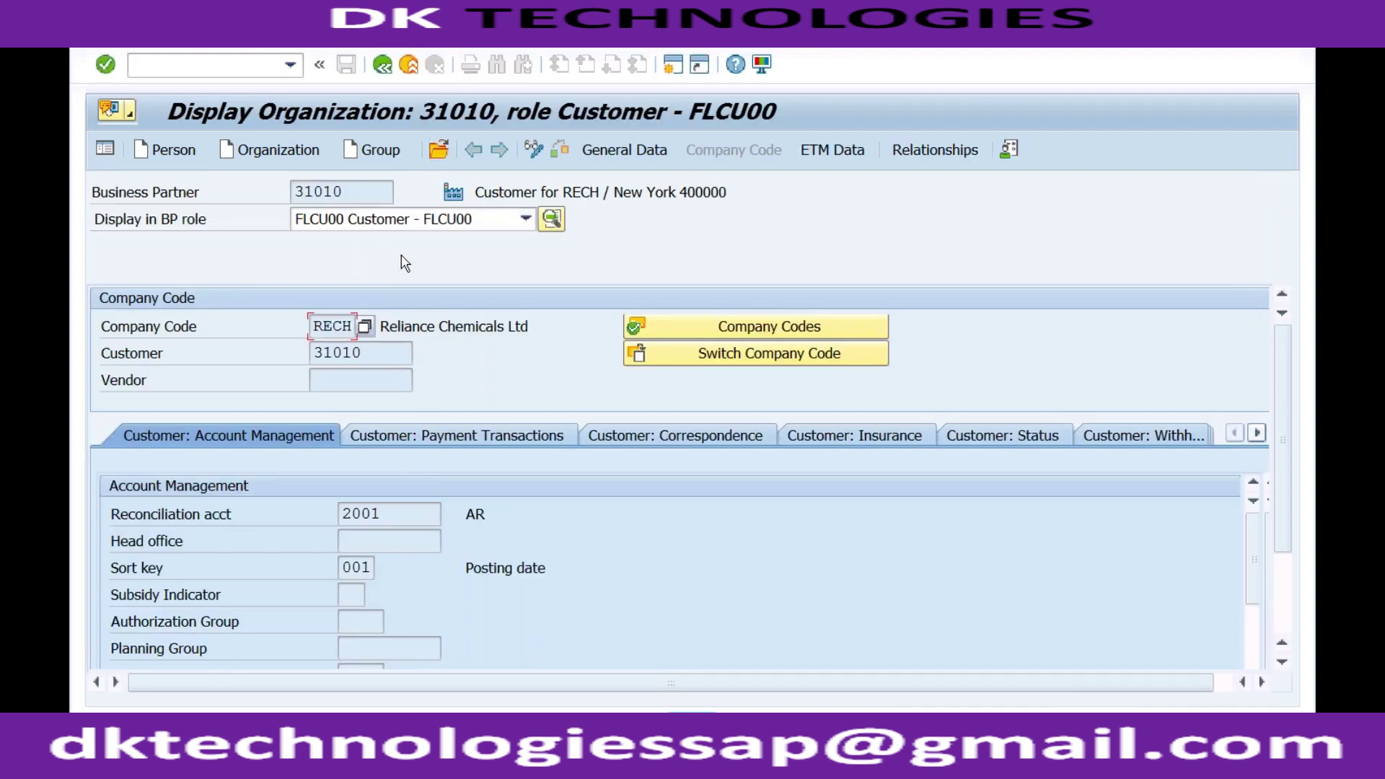
# Show partner 31010's general address data and switch it into change mode
pyautogui.click(624, 152)
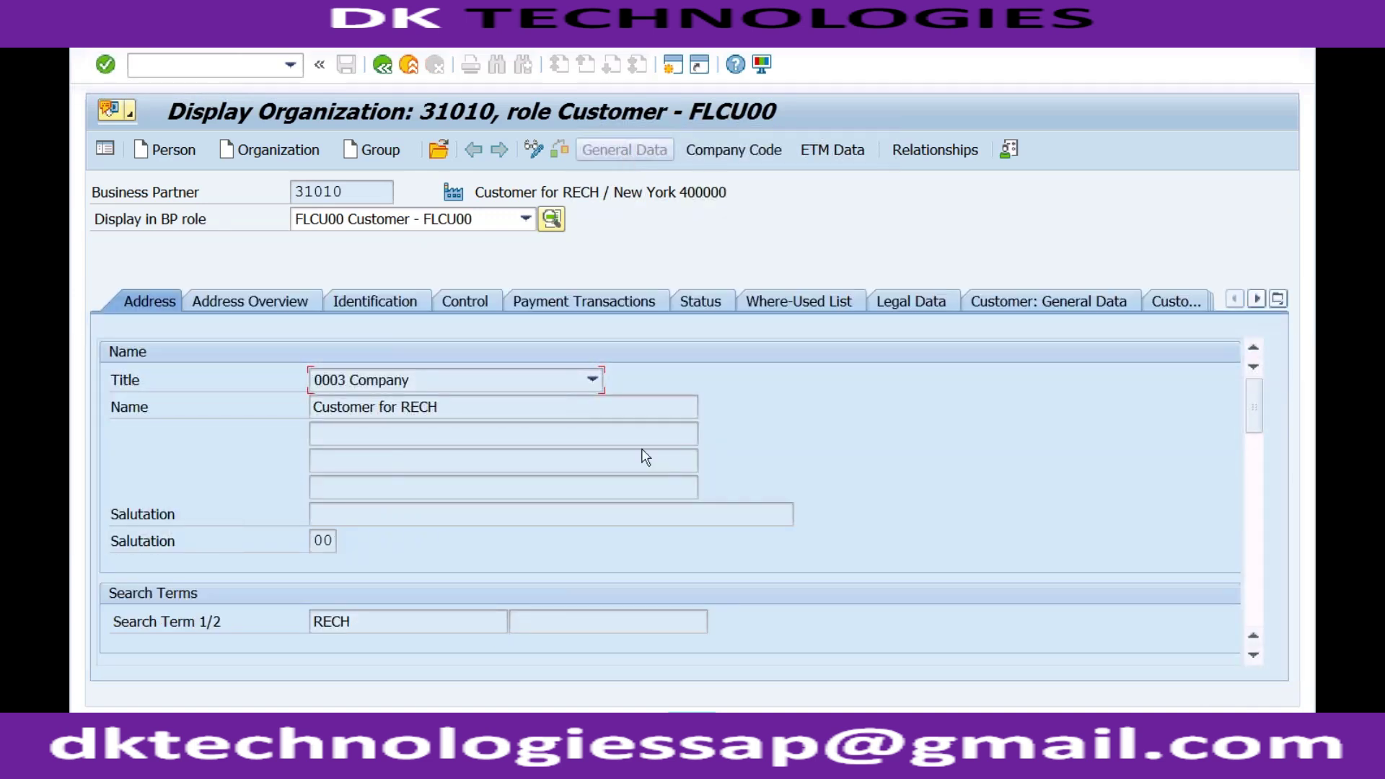
pyautogui.click(1253, 496)
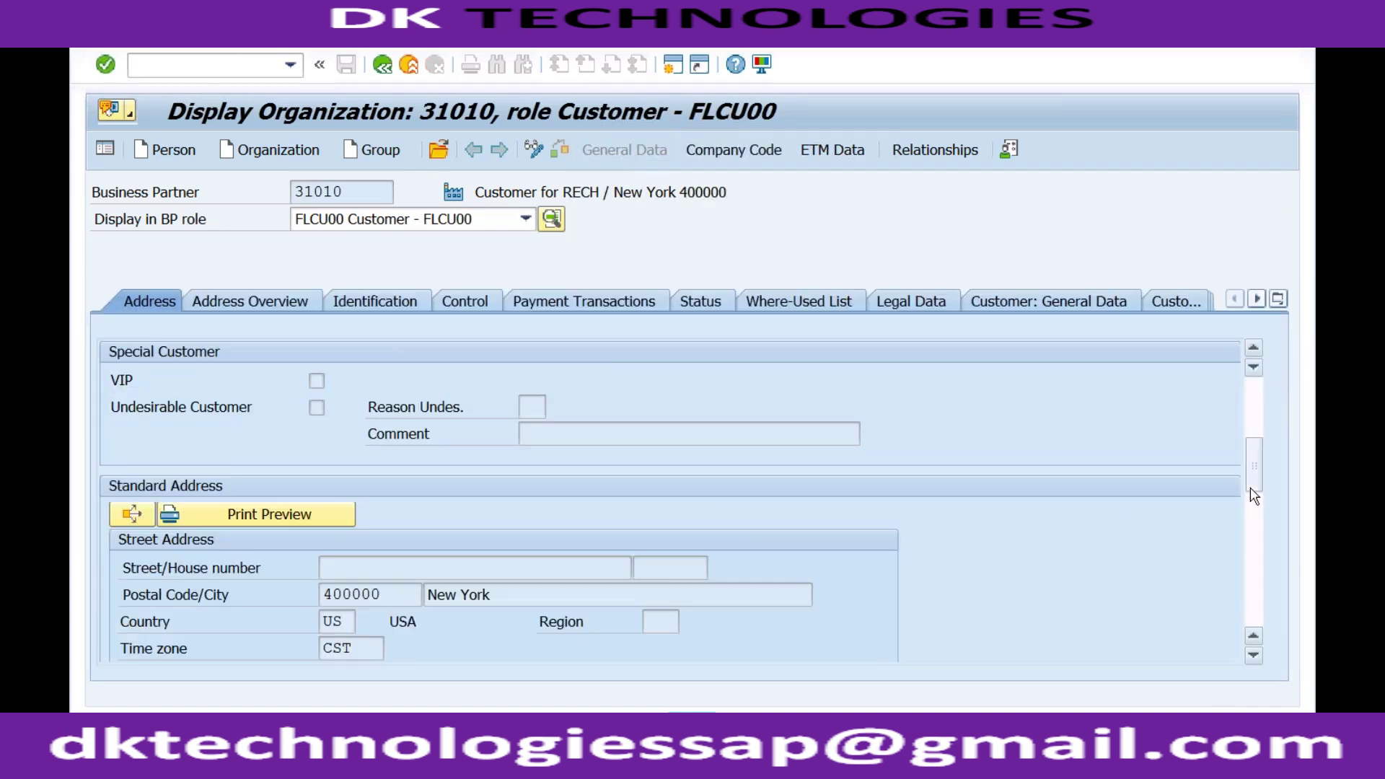
pyautogui.click(1254, 655)
pyautogui.click(1253, 657)
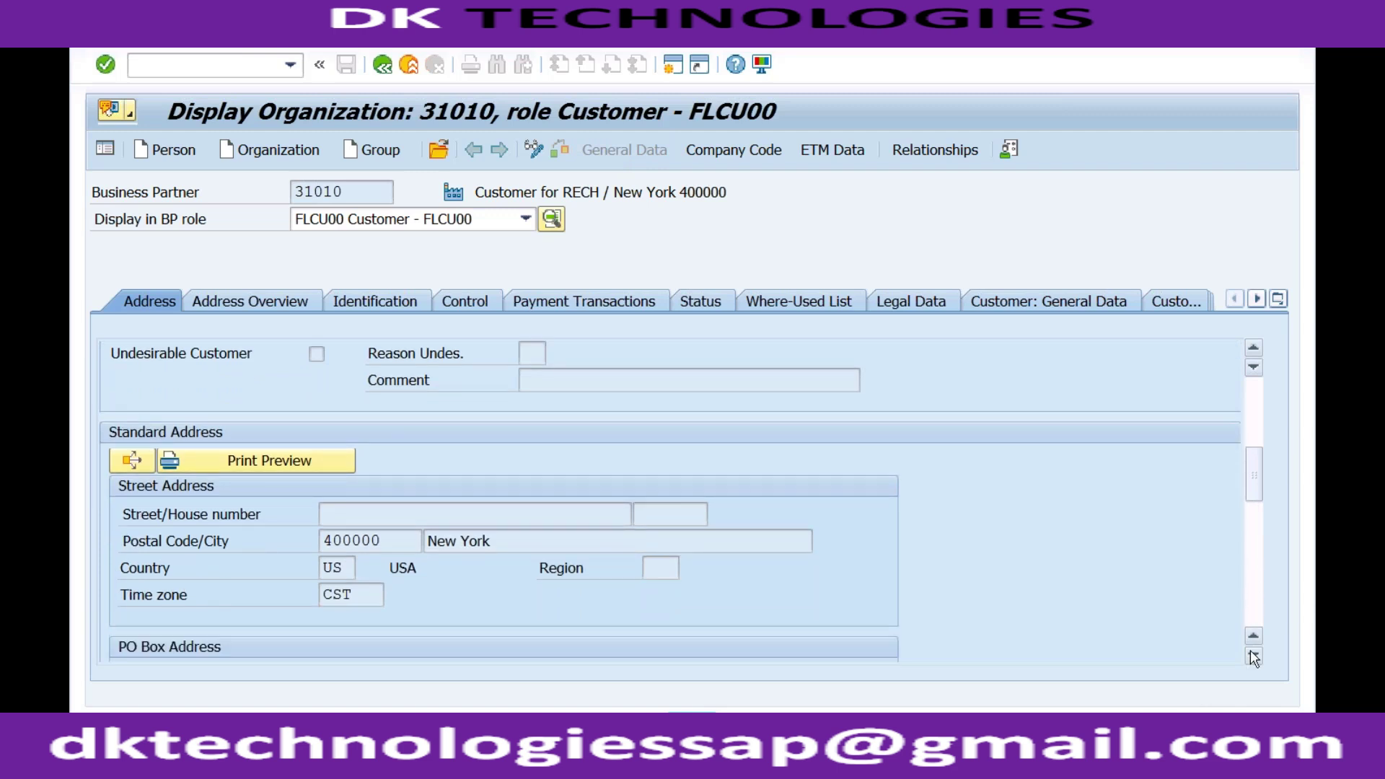
pyautogui.click(535, 150)
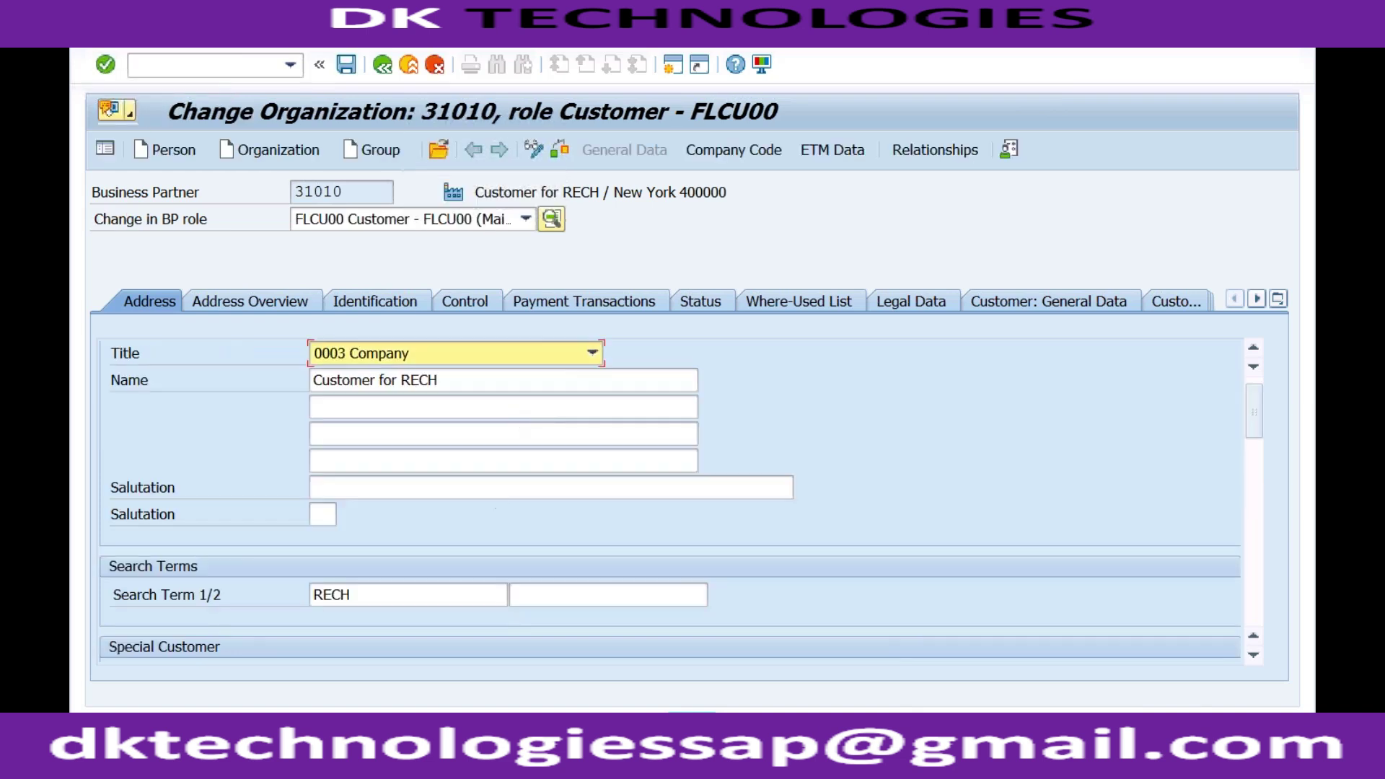
# Replace city New York with MUMBAI and country US with IN
pyautogui.click(1255, 504)
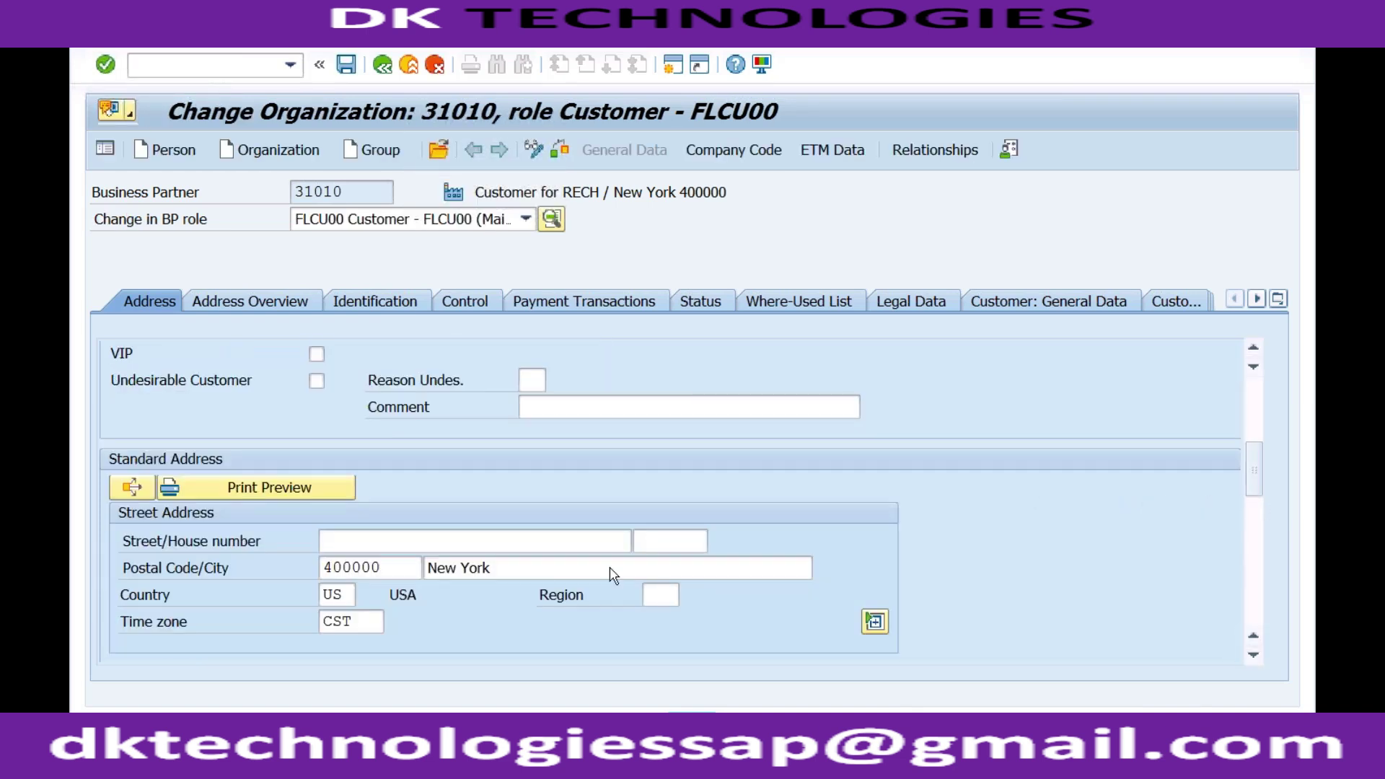
pyautogui.moveTo(497, 569); pyautogui.dragTo(419, 569)
pyautogui.press('BackSpace')
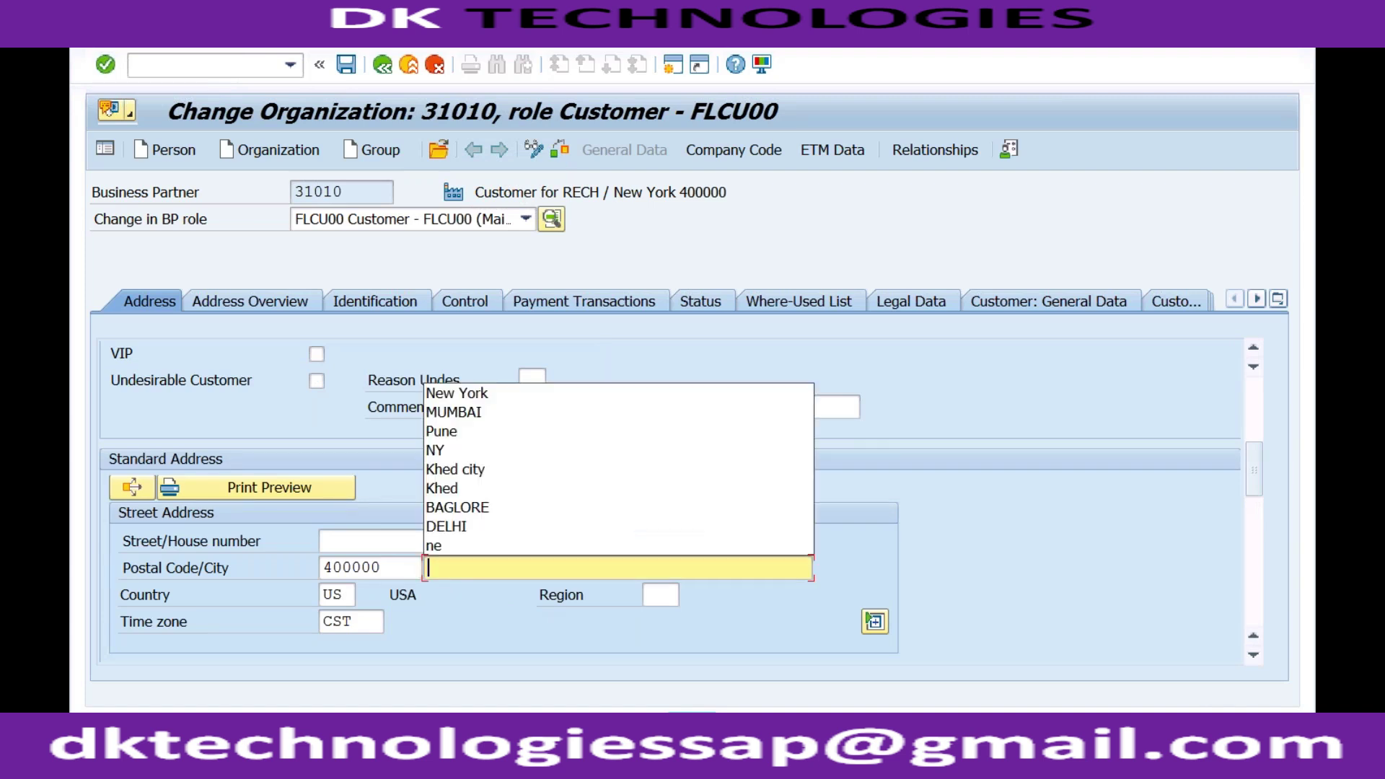
pyautogui.click(454, 414)
pyautogui.moveTo(344, 599); pyautogui.dragTo(311, 595)
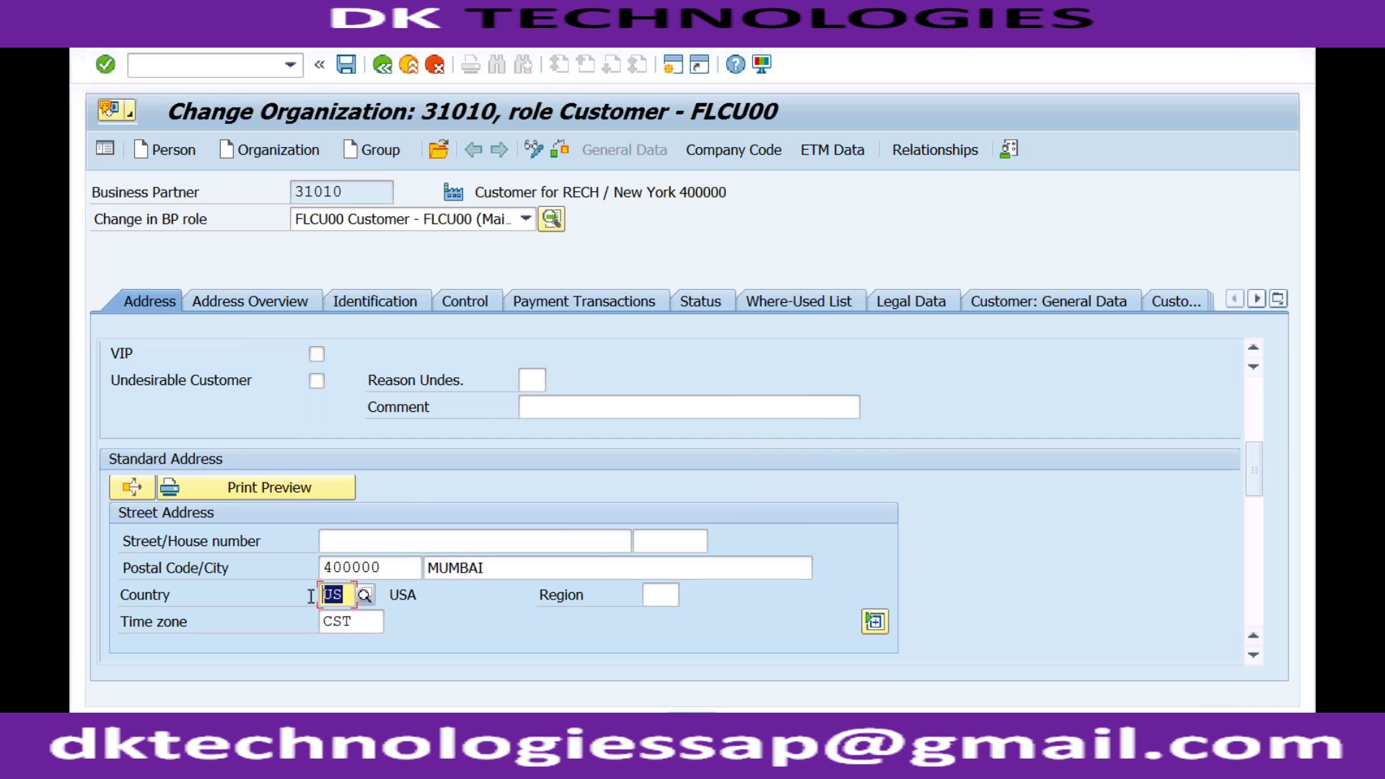
pyautogui.write('IN')
# Clear time zone CST so INDIA fills in, then save the address
pyautogui.click(354, 622)
pyautogui.press('BackSpace')
pyautogui.press('BackSpace')
pyautogui.press('BackSpace')
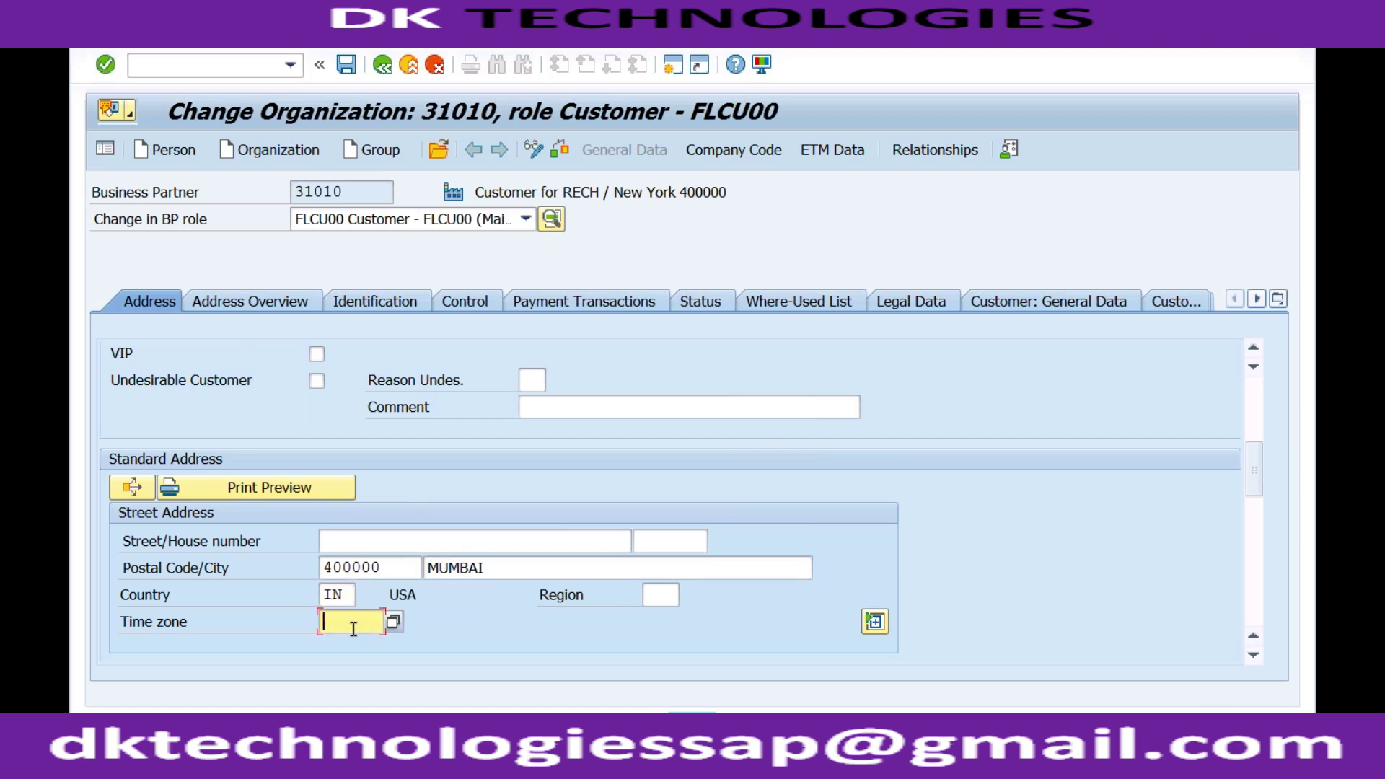
pyautogui.press('Return')
pyautogui.click(339, 595)
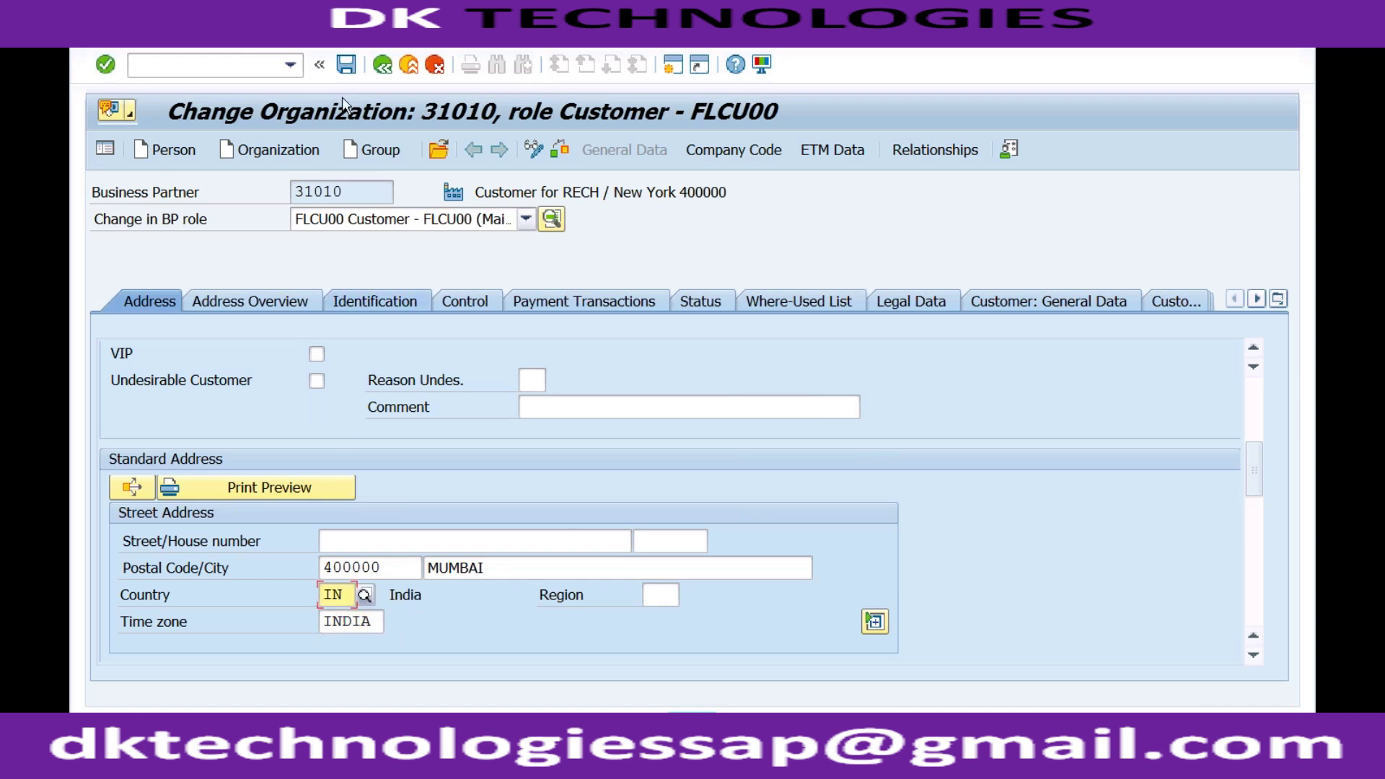
pyautogui.click(346, 66)
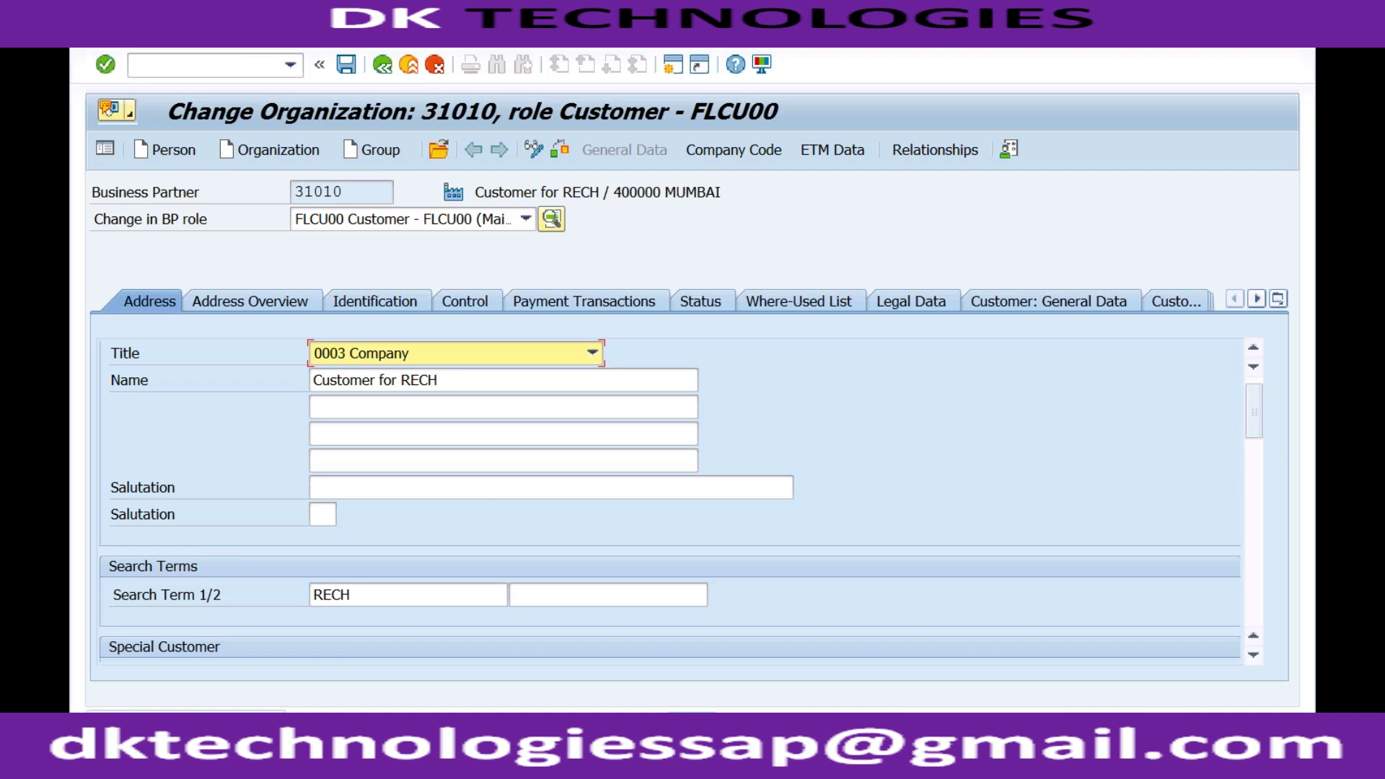
# Switch partner 31010 to role FLCU01 Customer and show its Sales and Distribution data
pyautogui.click(416, 224)
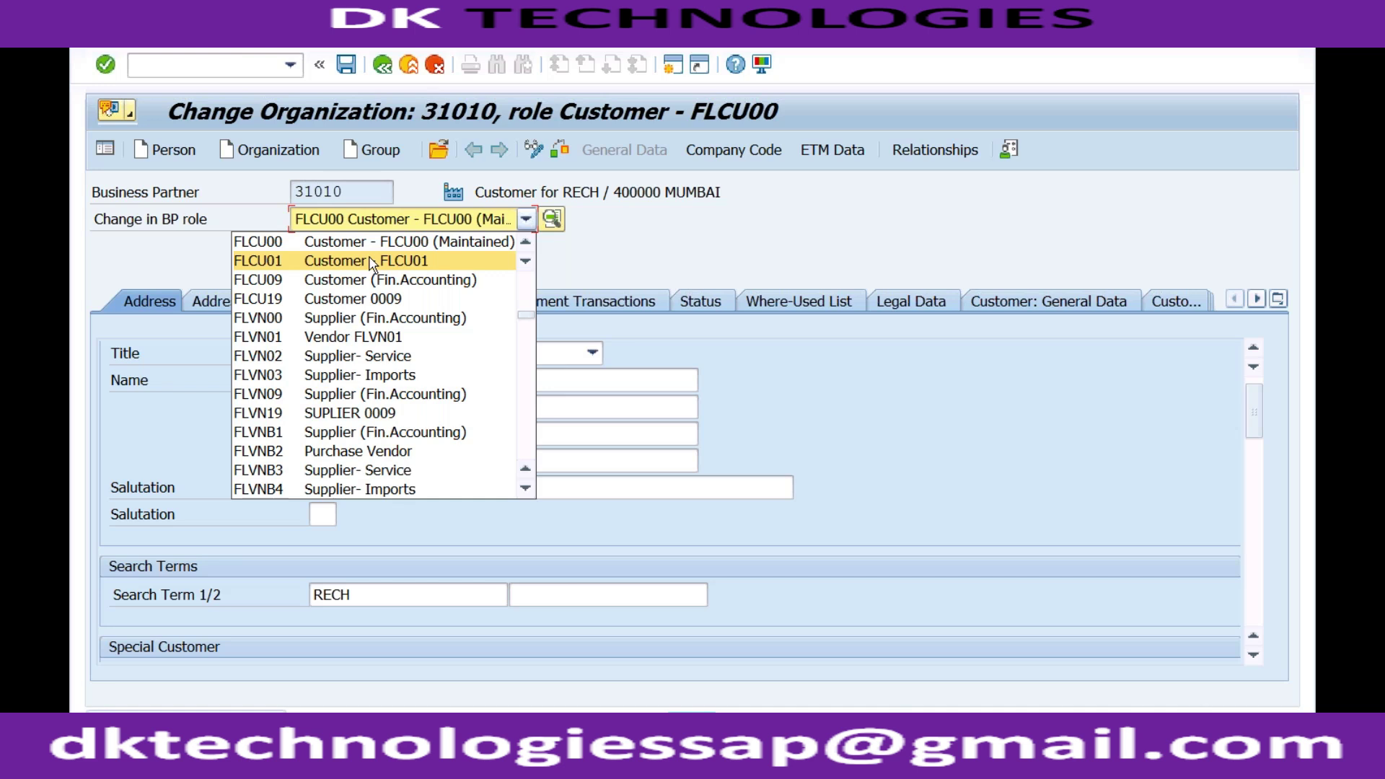
pyautogui.click(372, 264)
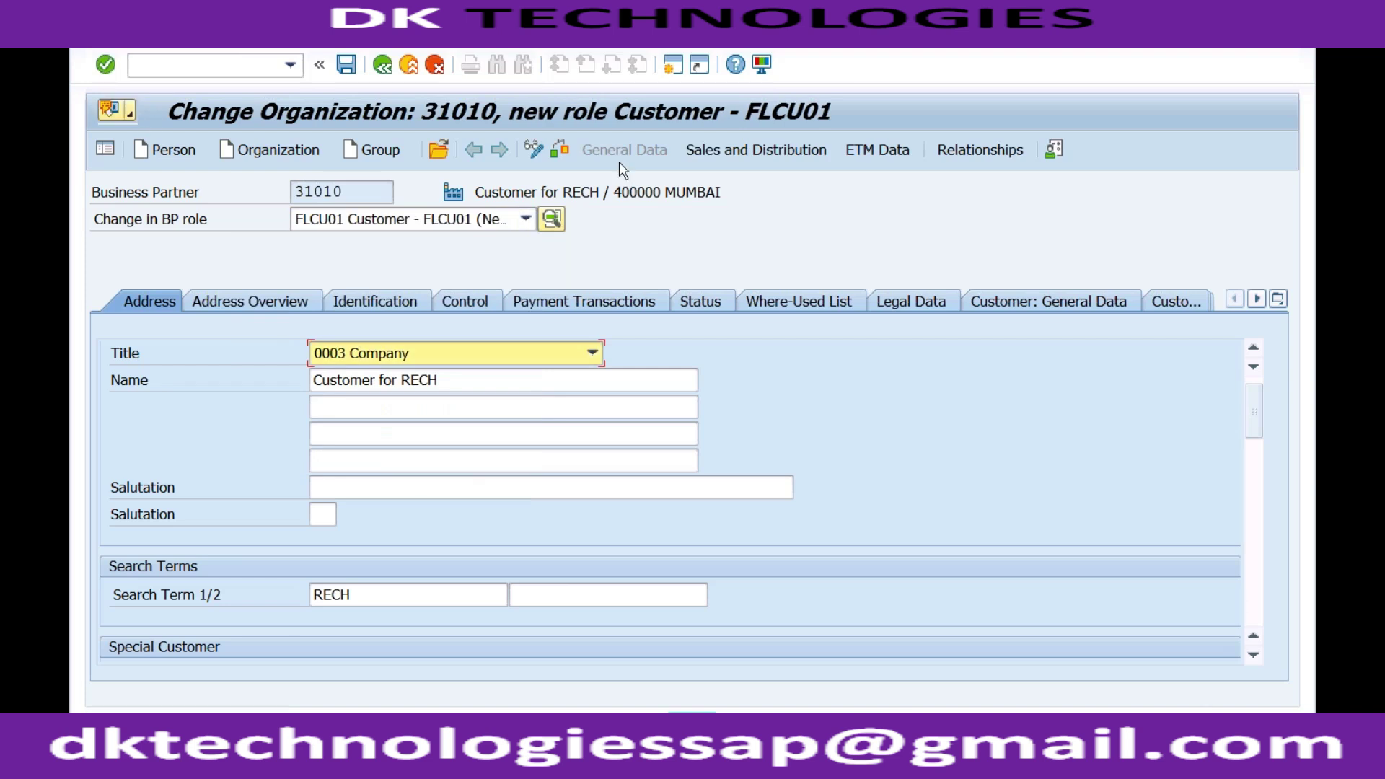
pyautogui.click(736, 153)
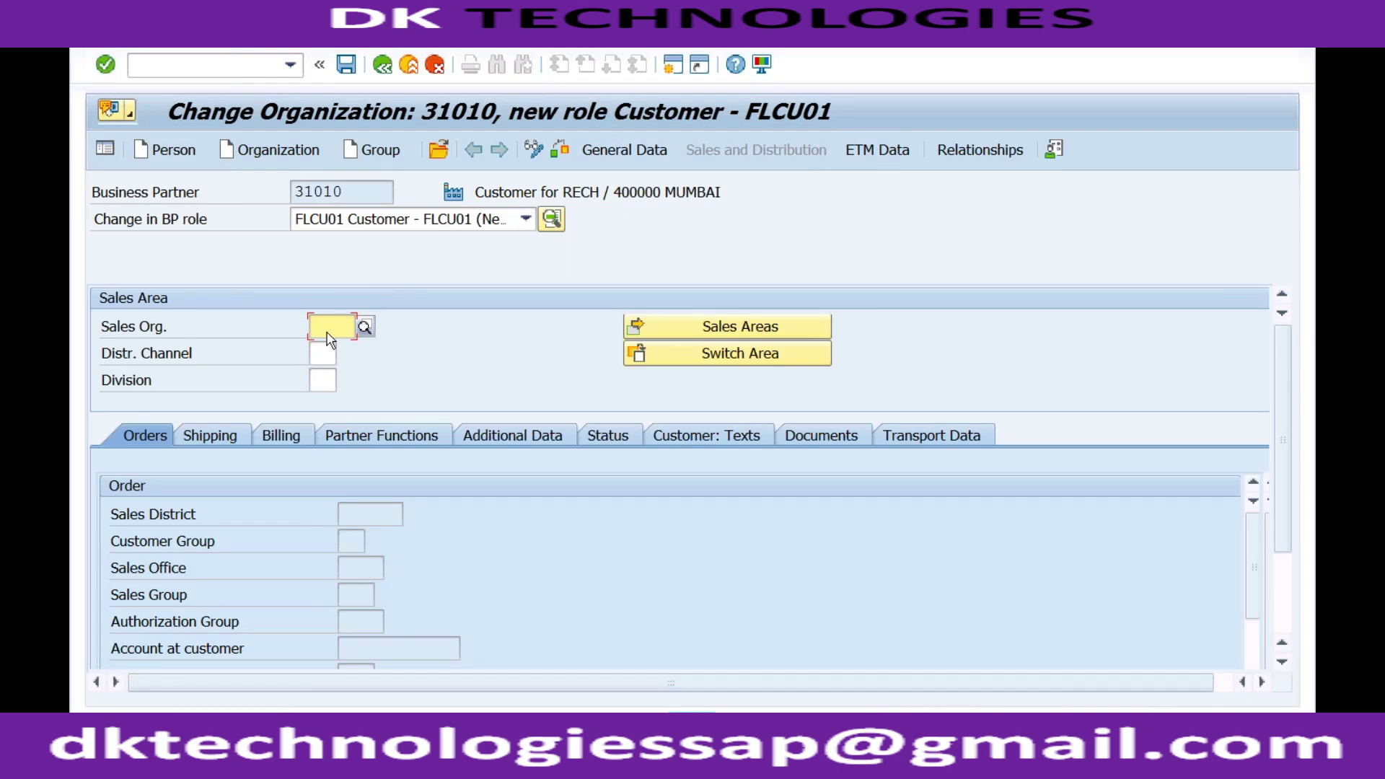
# Enter sales organization RECH, pick channel 02 with division R1 Fertilizers, and confirm
pyautogui.write('r')
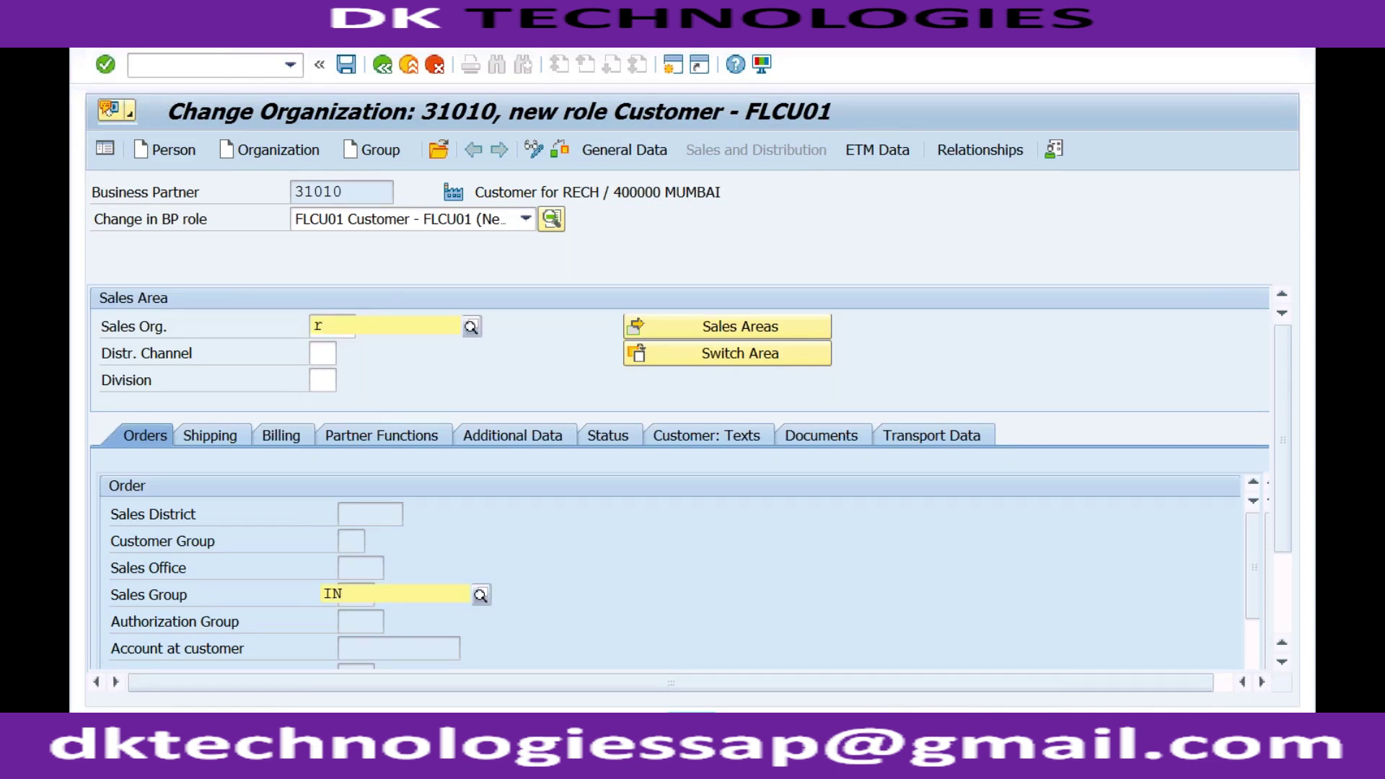
pyautogui.write('ech')
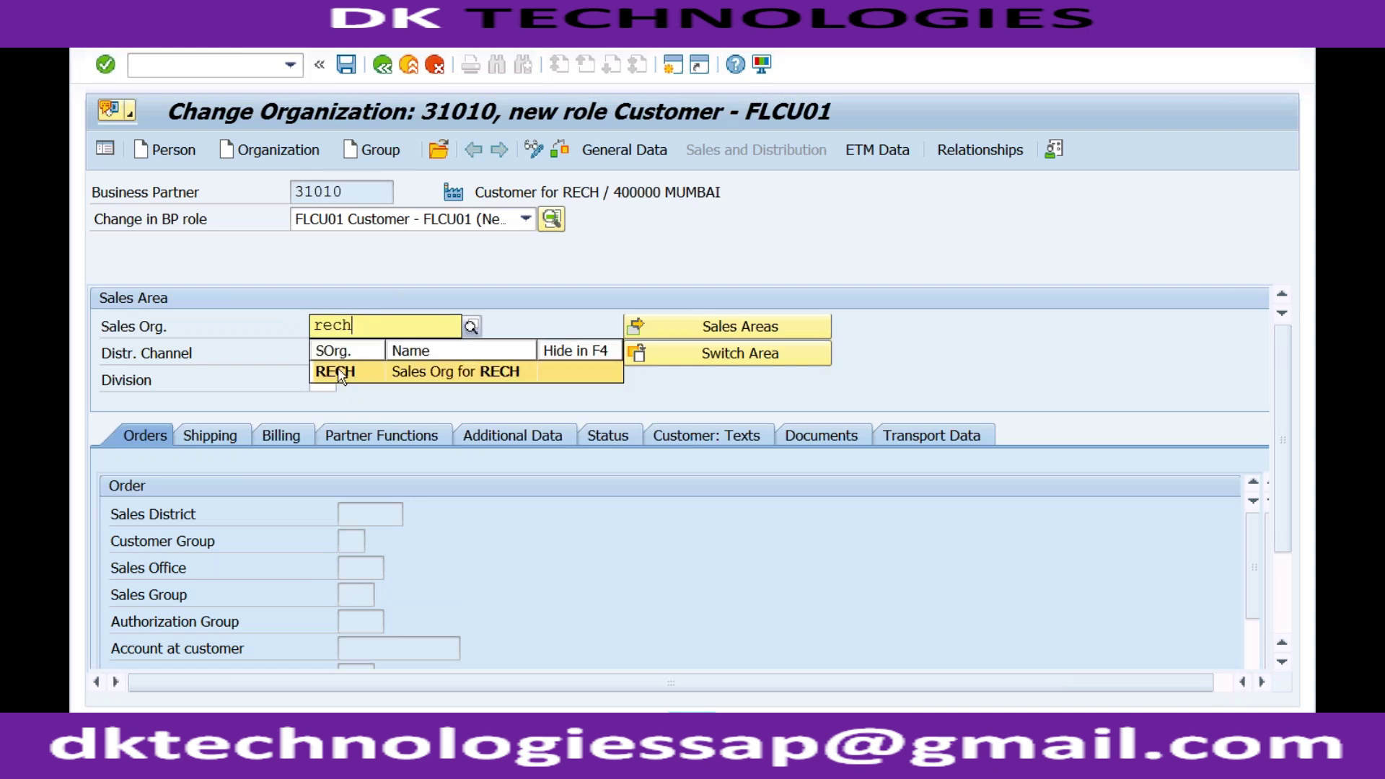
pyautogui.click(343, 372)
pyautogui.click(318, 355)
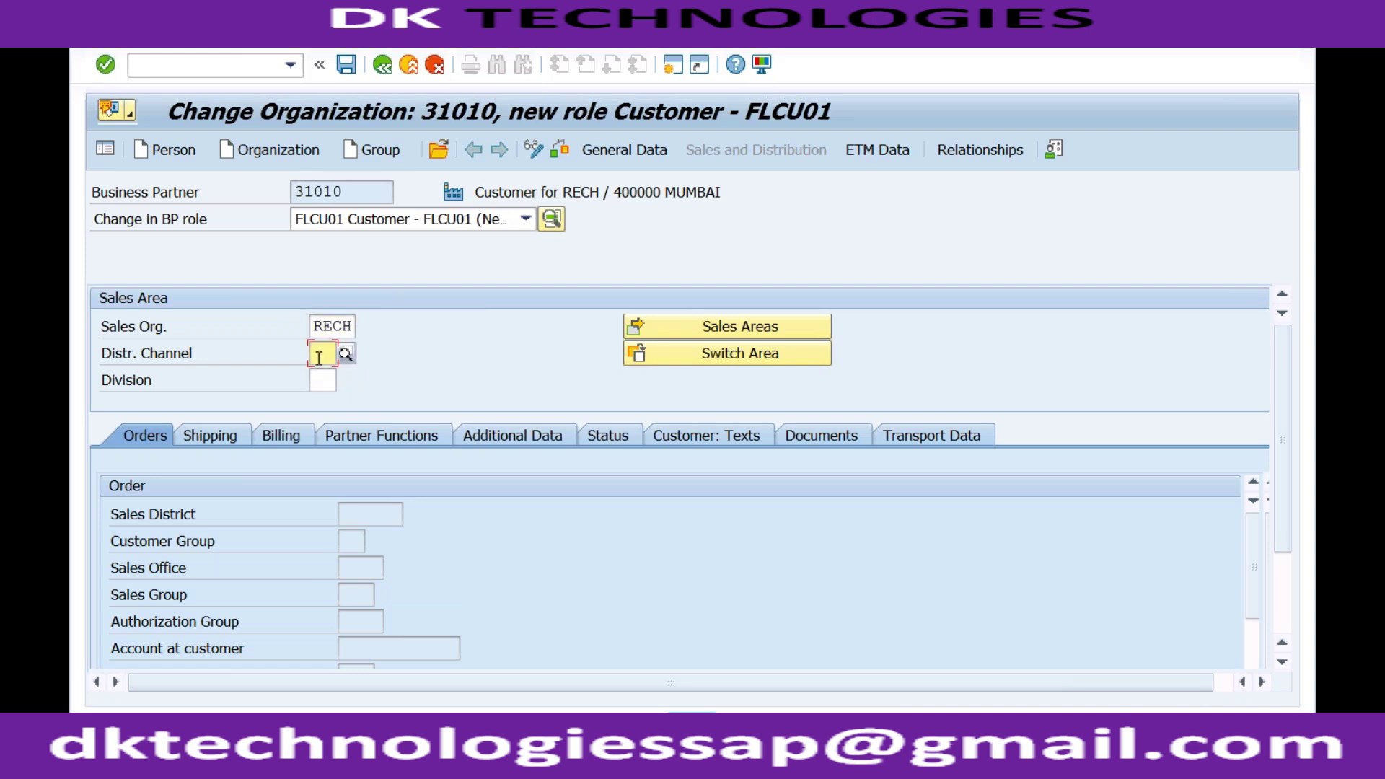
pyautogui.click(346, 353)
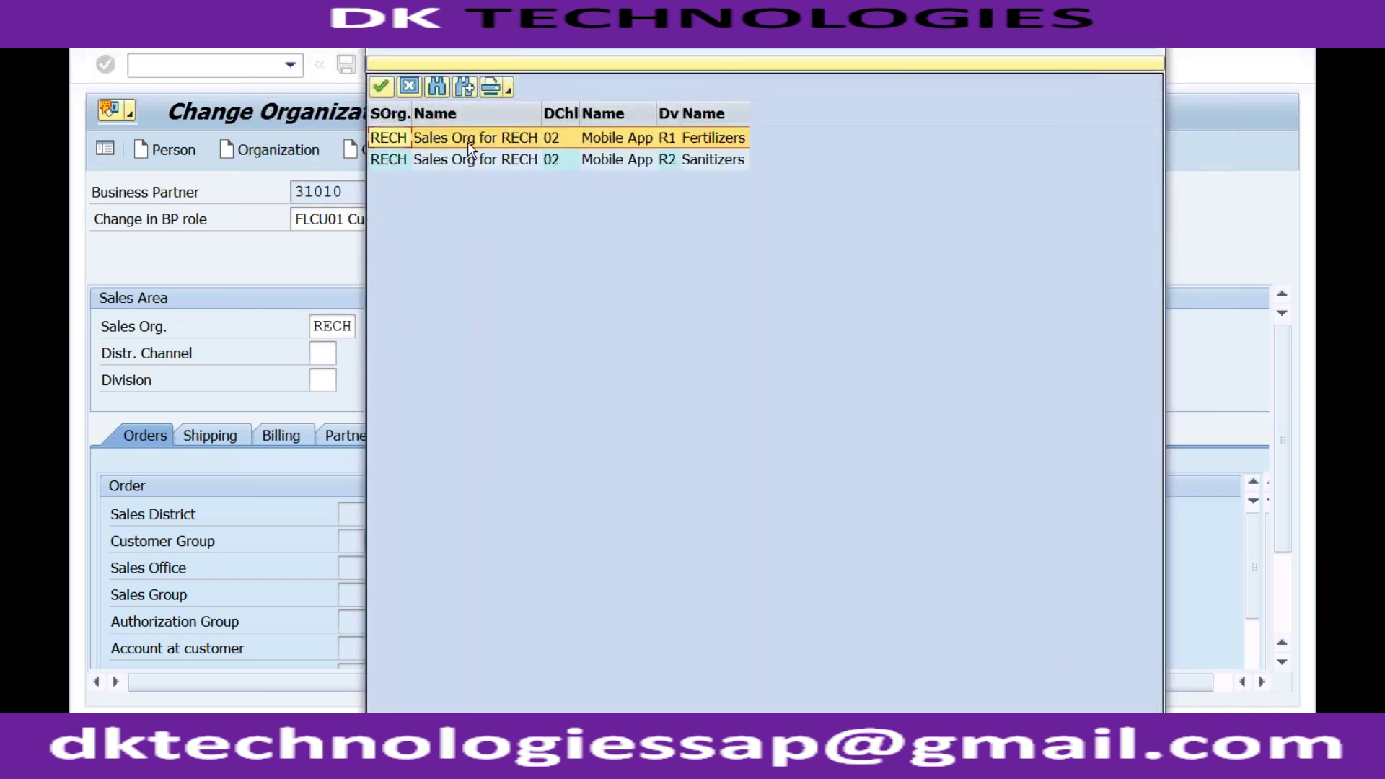
pyautogui.doubleClick(468, 141)
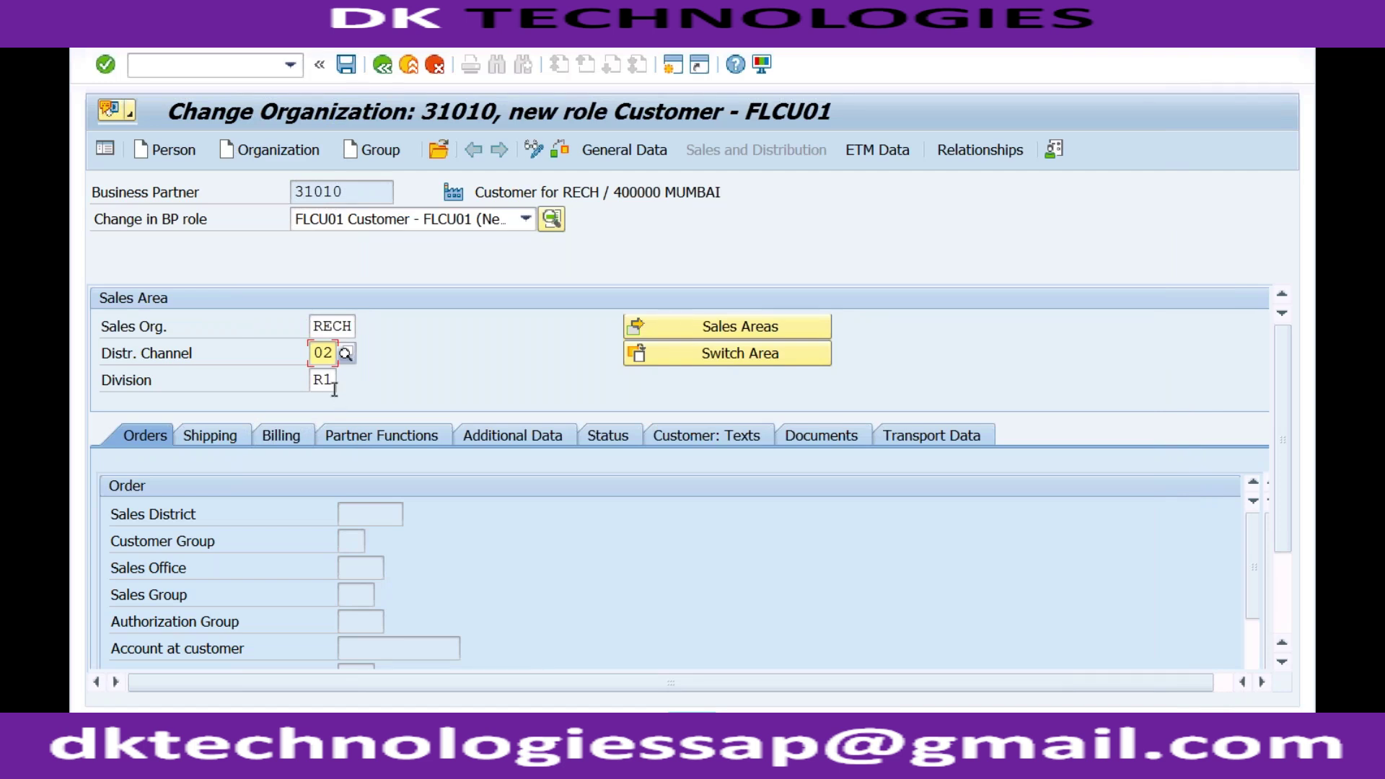
pyautogui.press('Return')
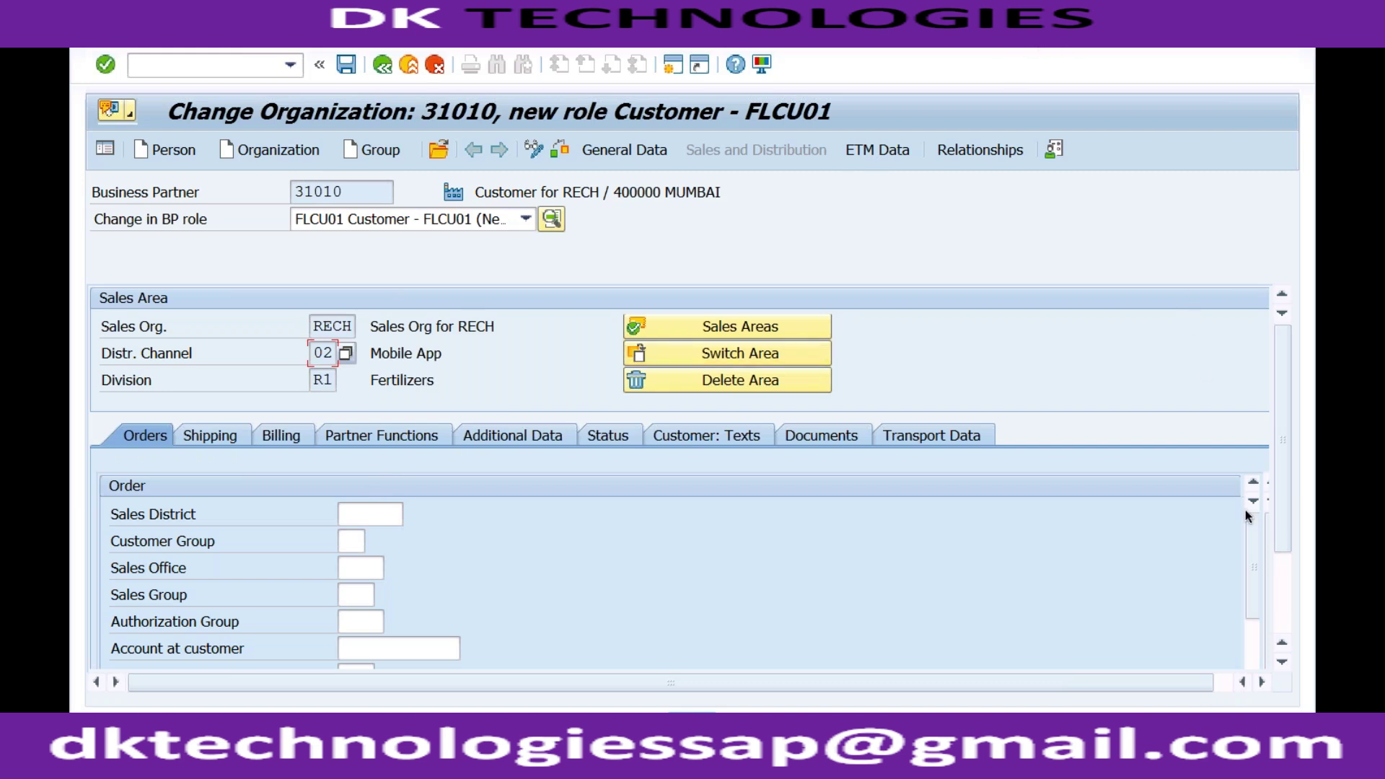
# Review the Orders fields from Sales District to Price List unchanged, then go to Shipping
pyautogui.click(1284, 585)
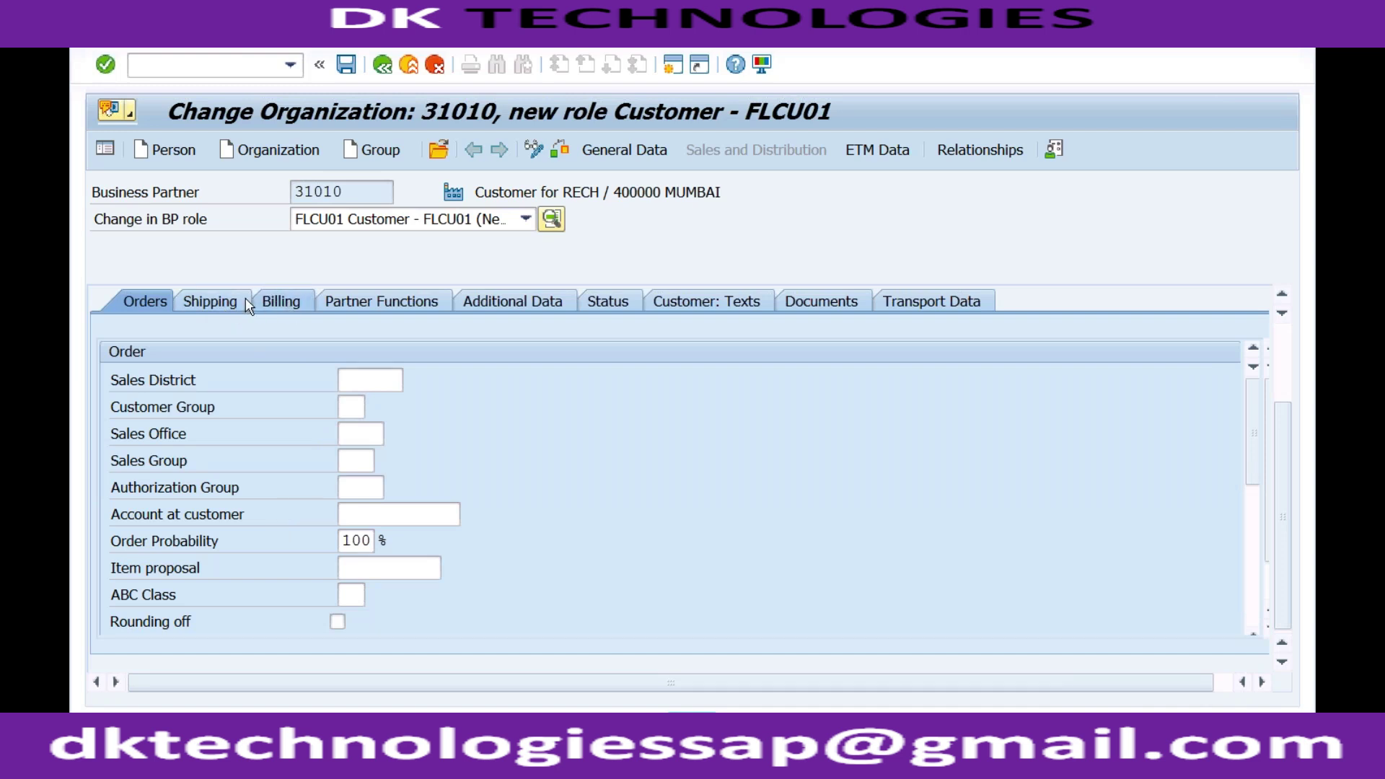
pyautogui.click(346, 377)
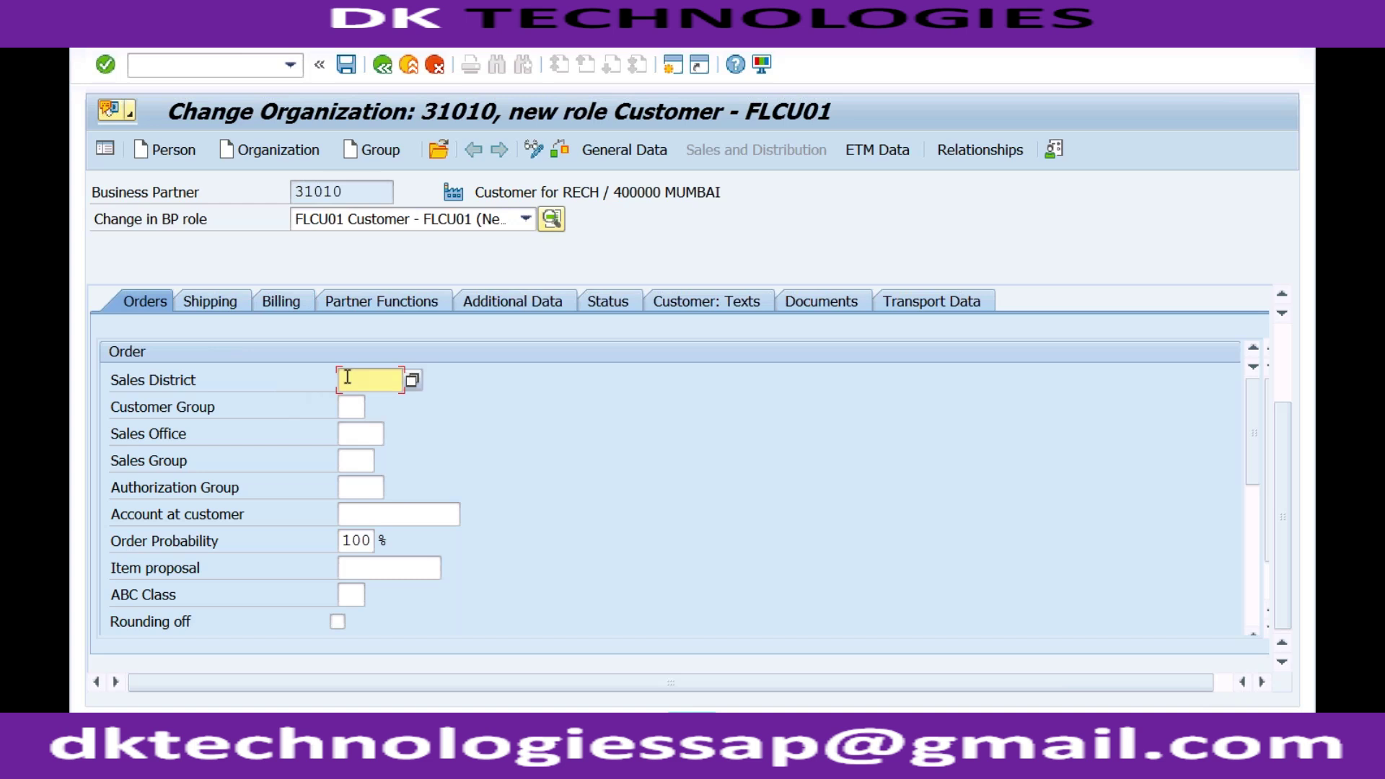
pyautogui.click(348, 410)
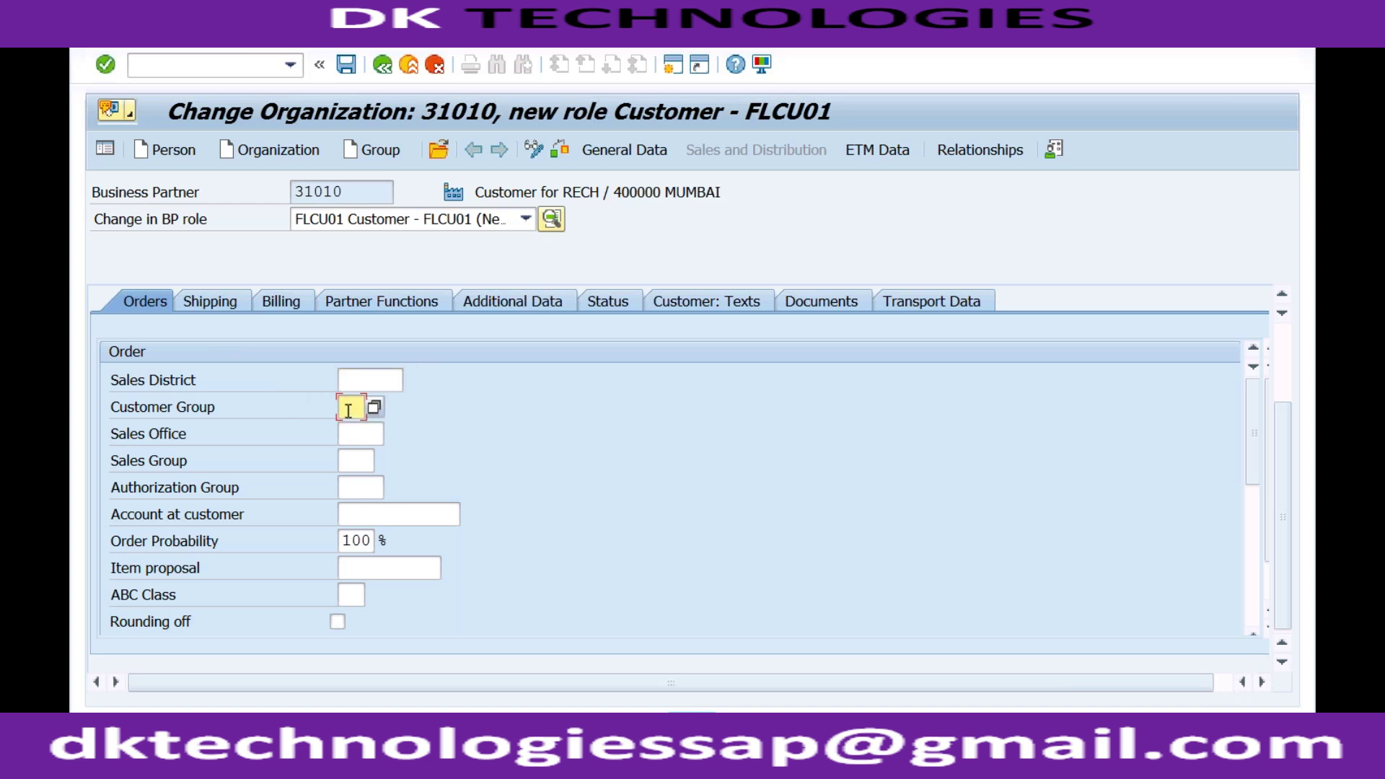
pyautogui.click(349, 433)
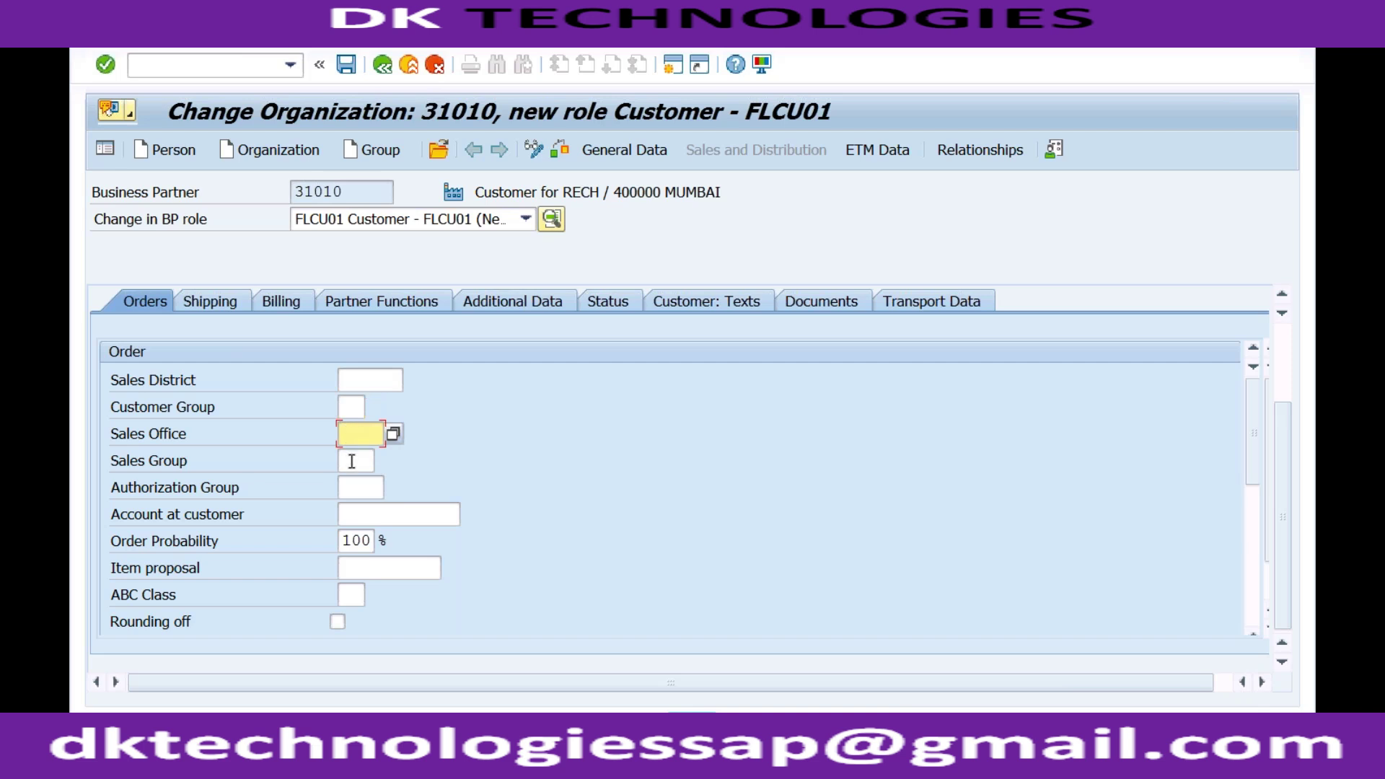
pyautogui.click(352, 461)
pyautogui.click(349, 408)
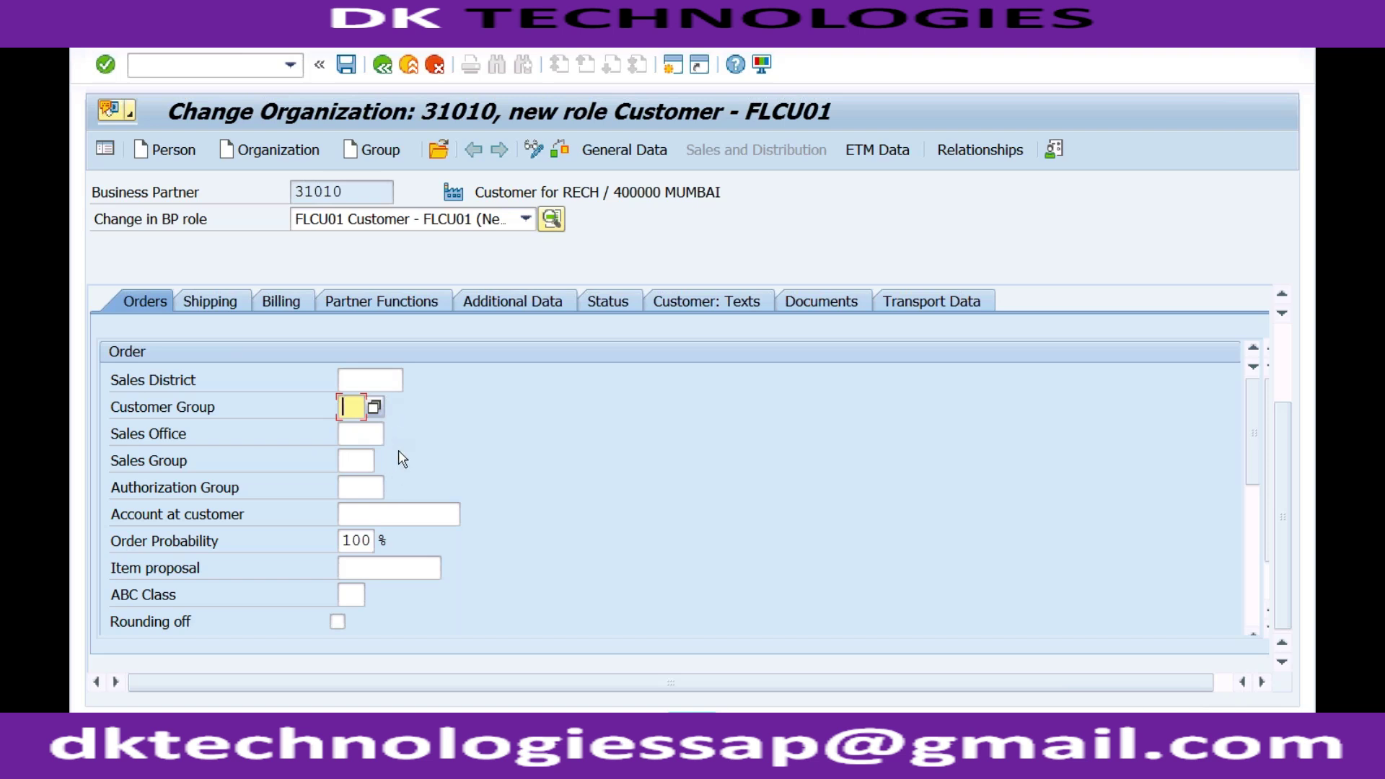
pyautogui.click(351, 434)
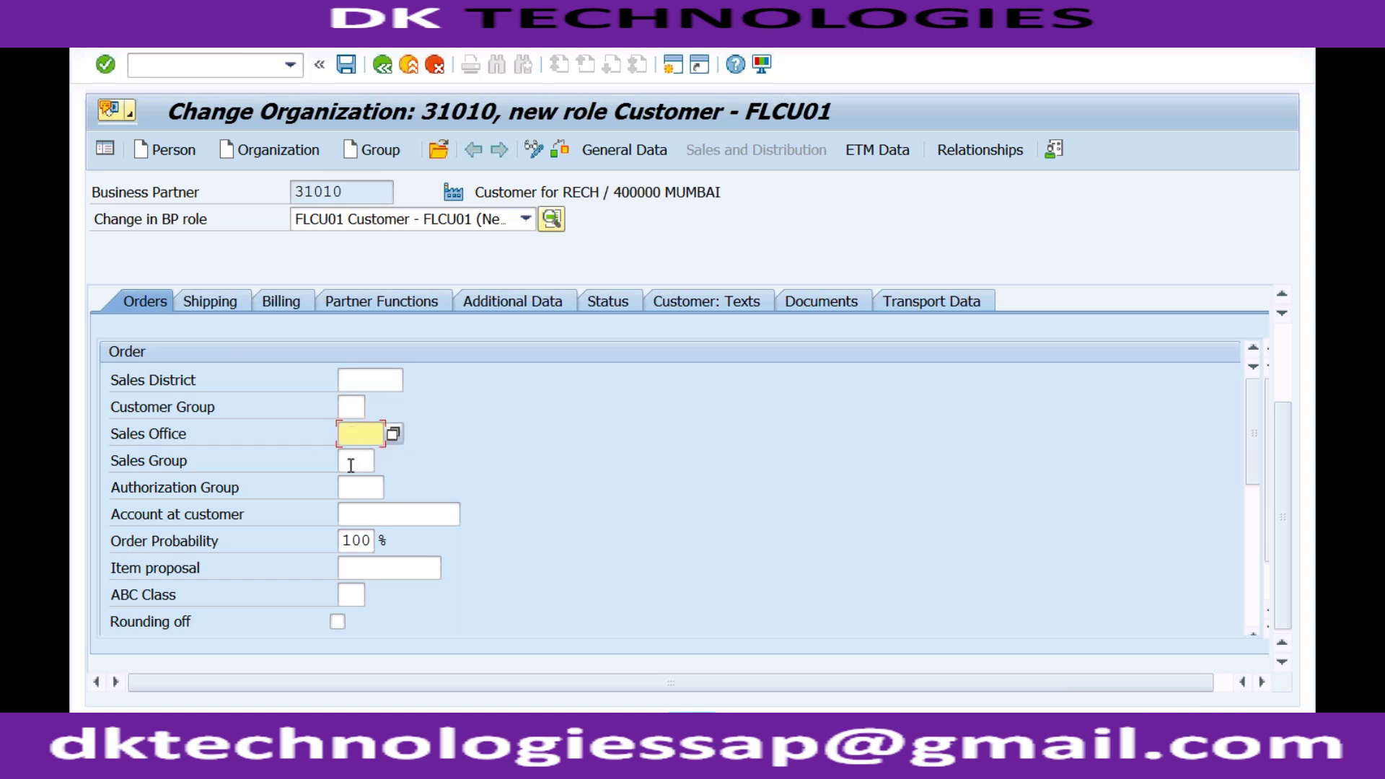
pyautogui.click(351, 463)
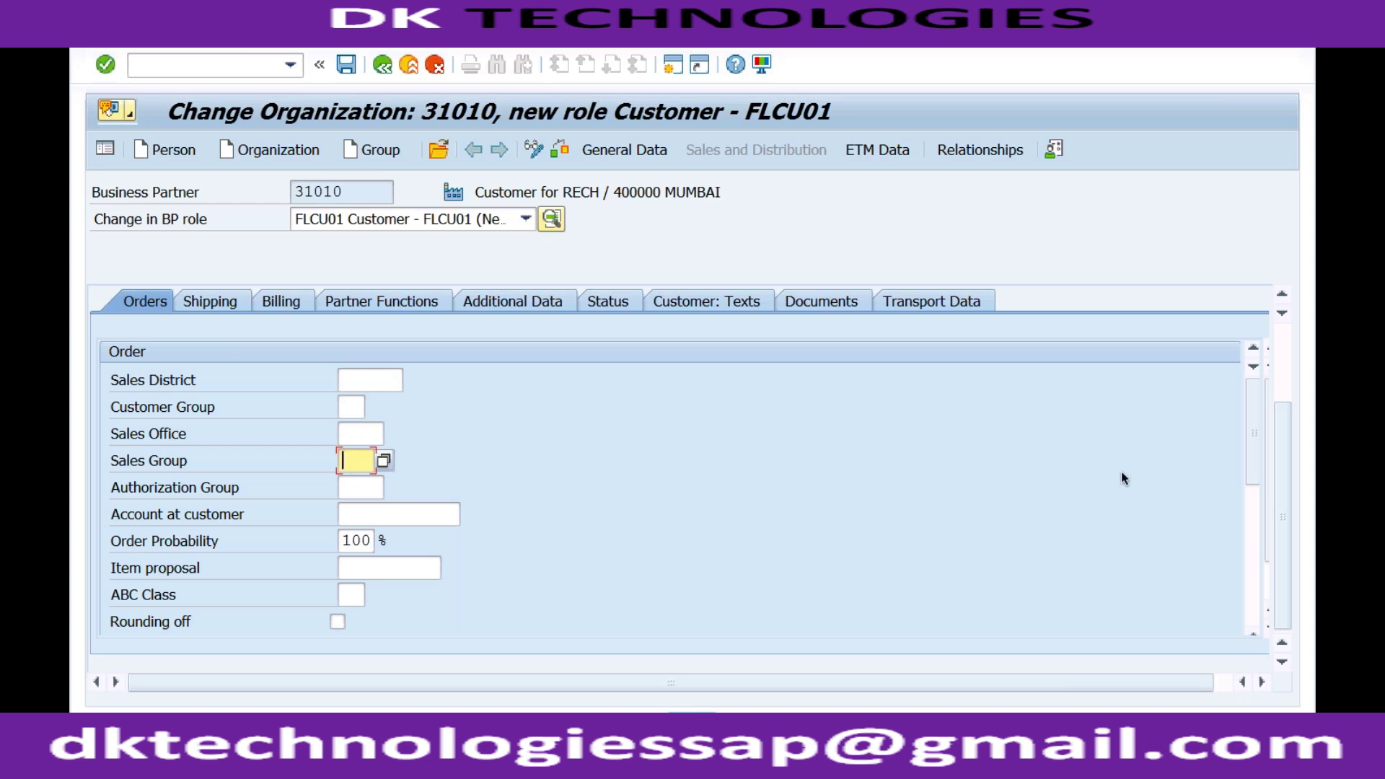
pyautogui.click(1256, 513)
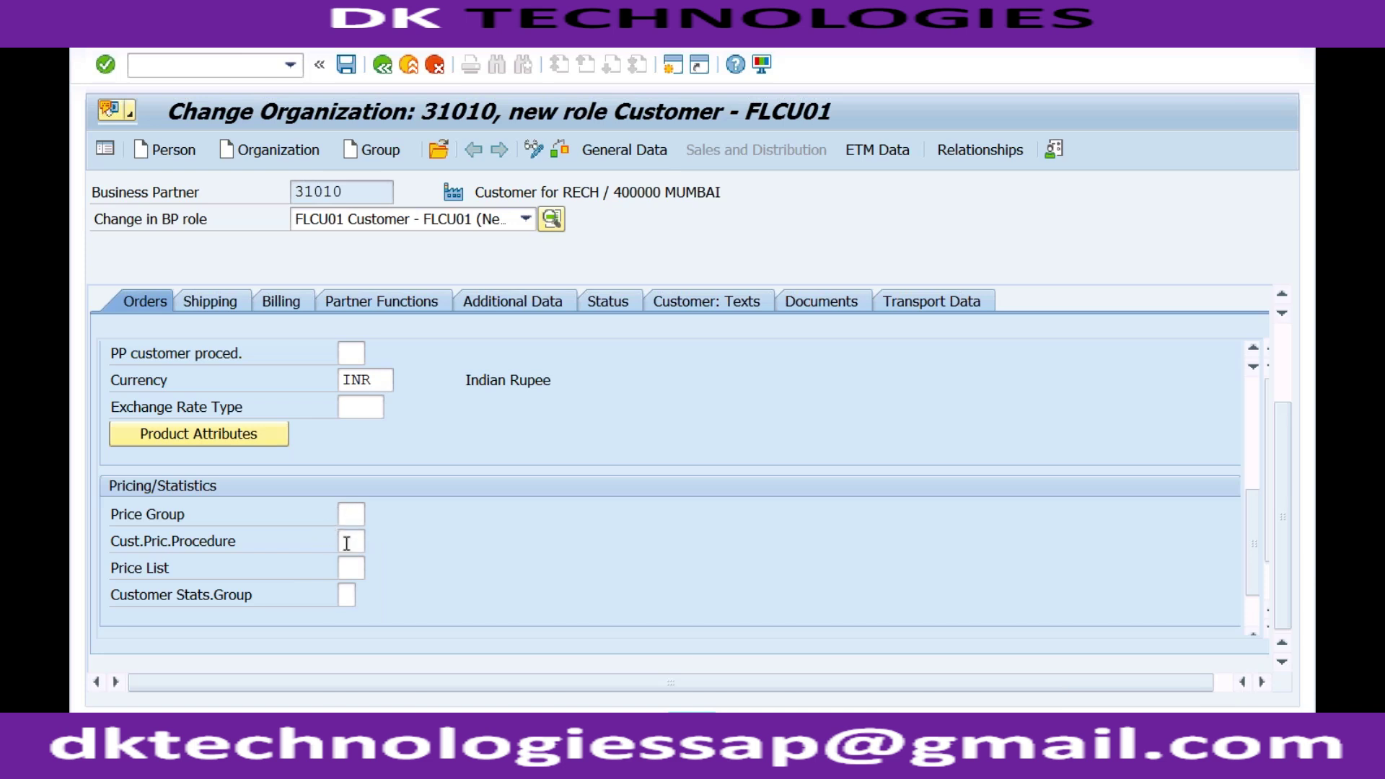
pyautogui.click(346, 565)
pyautogui.click(227, 311)
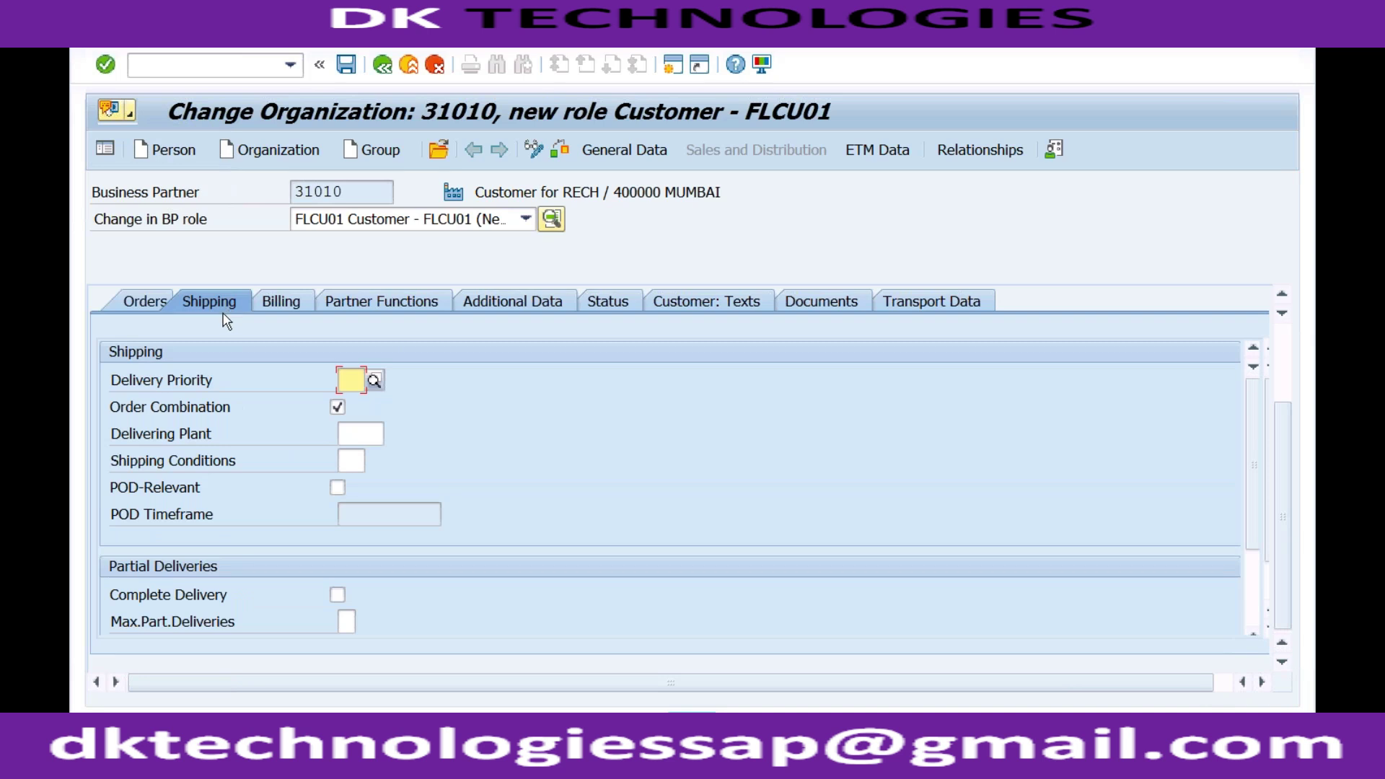
# Look up the Delivery Priority options and close the list without choosing one
pyautogui.click(354, 195)
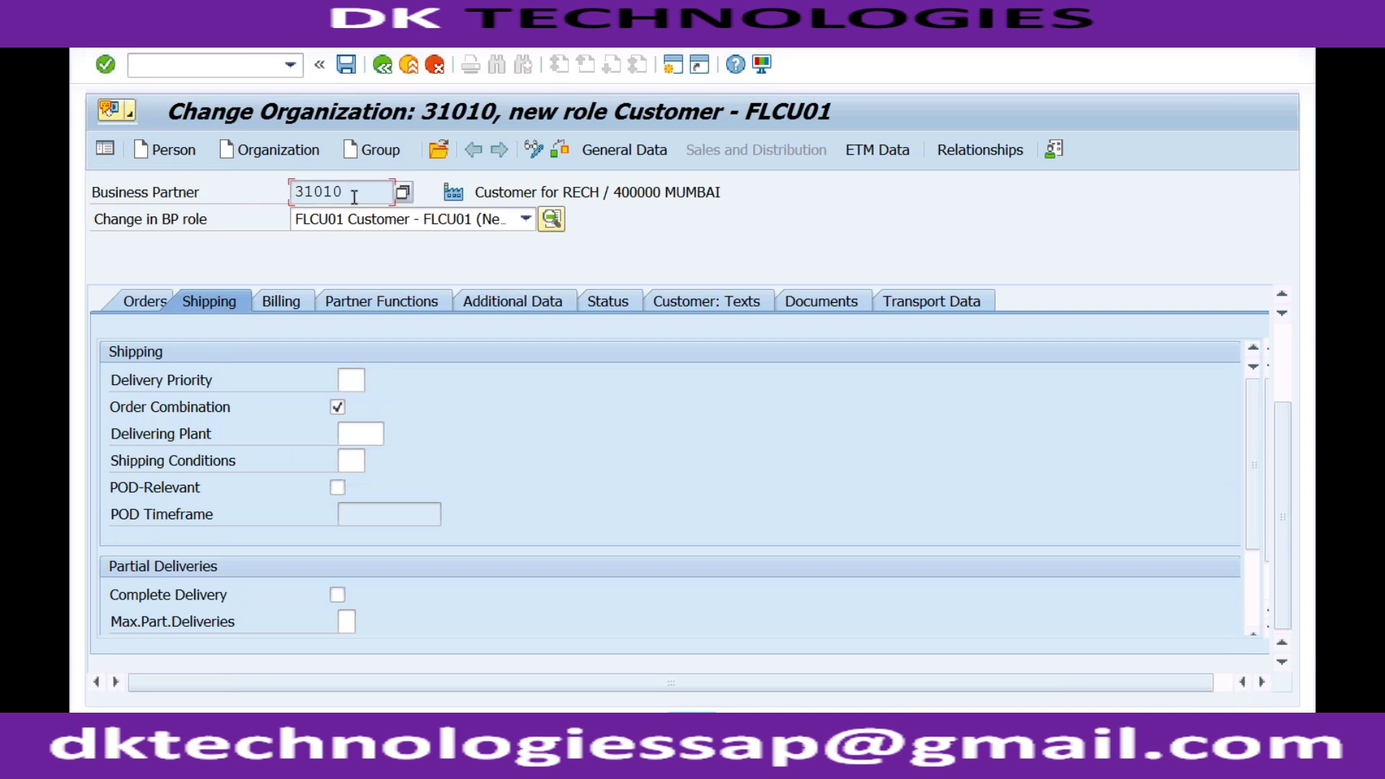
pyautogui.click(349, 374)
pyautogui.click(372, 379)
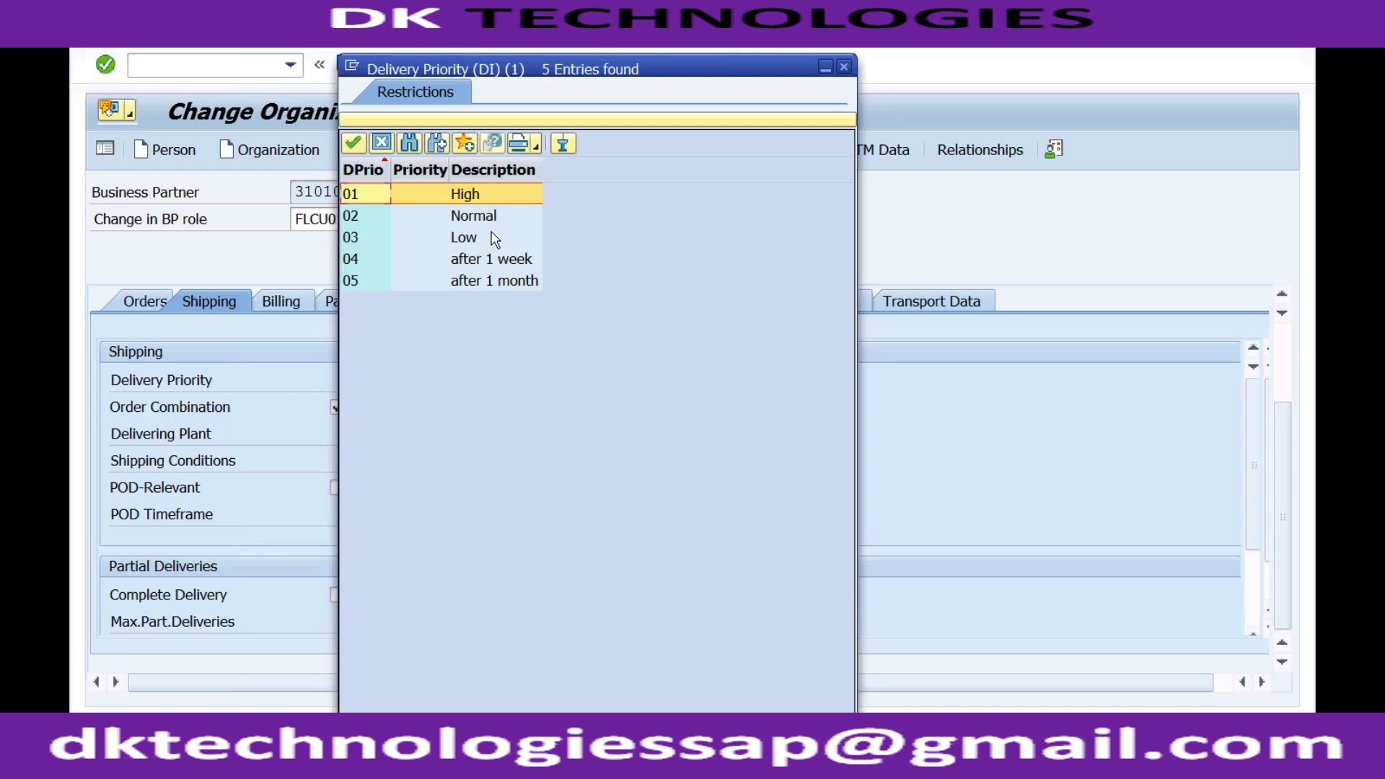
pyautogui.click(843, 66)
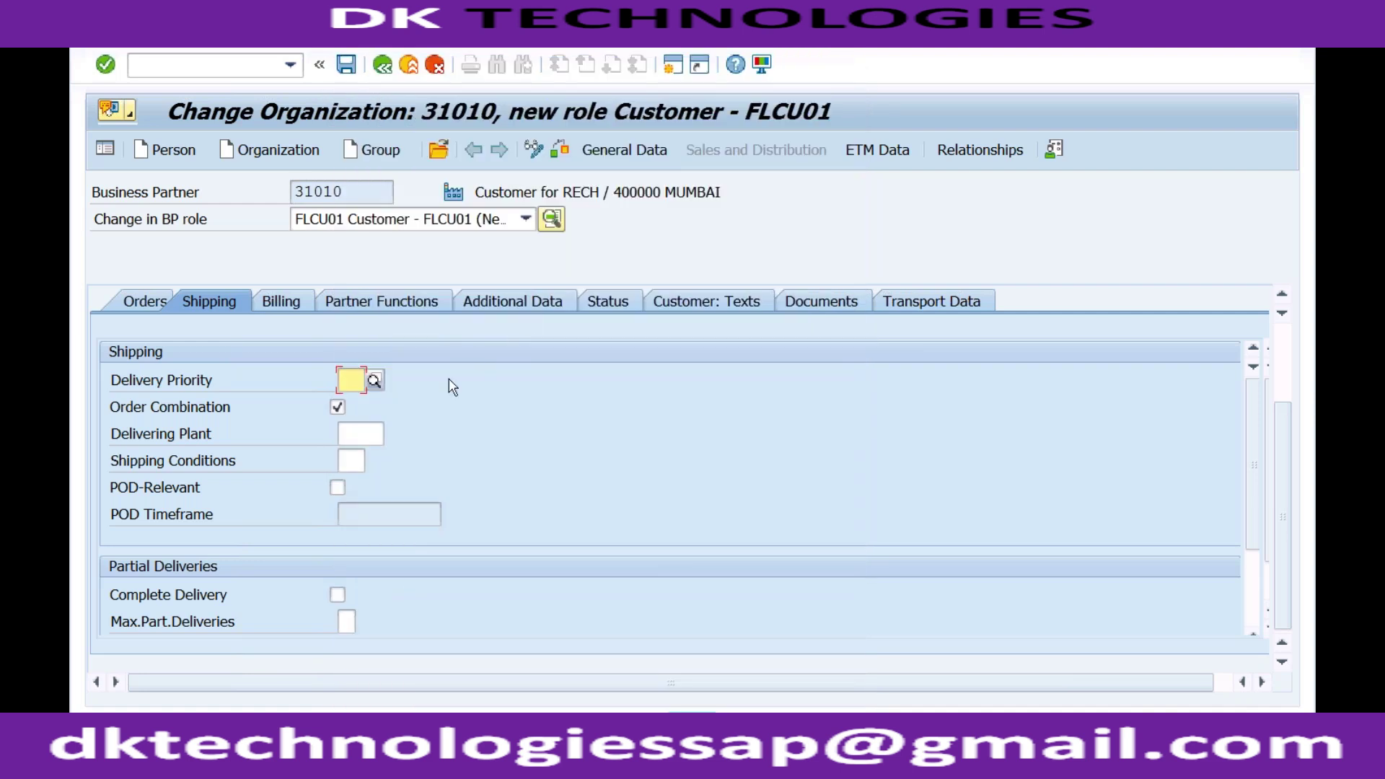
# Look up Shipping Conditions without choosing one, then move to the Billing data
pyautogui.click(366, 433)
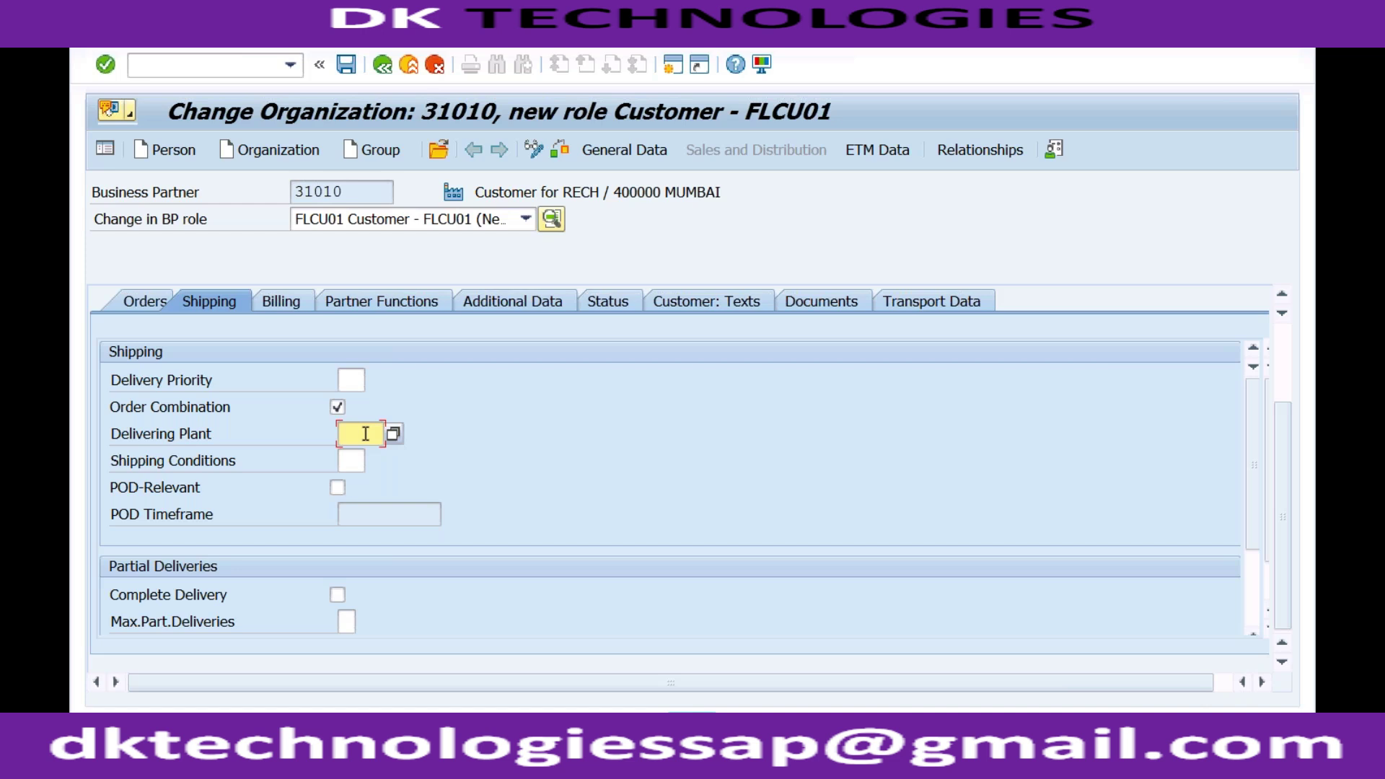
pyautogui.click(349, 467)
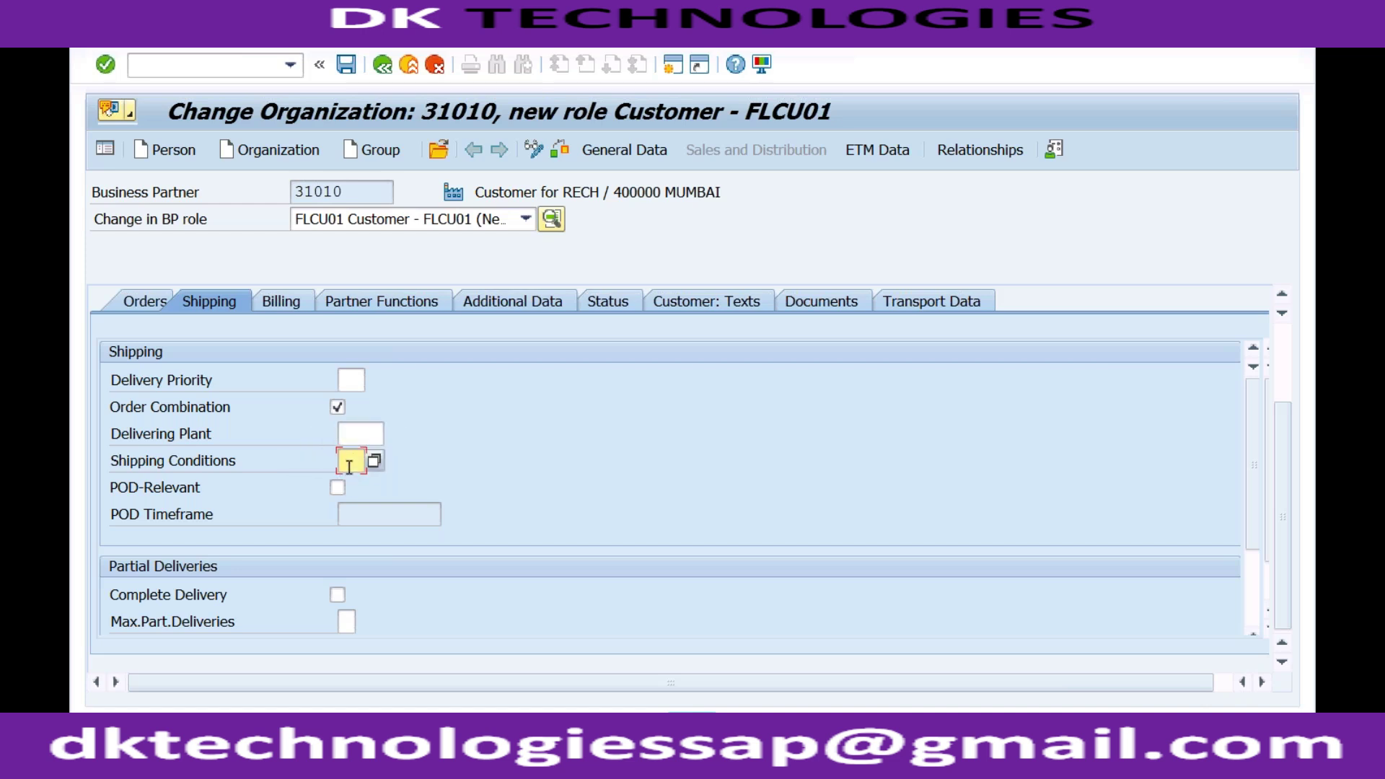
pyautogui.click(374, 460)
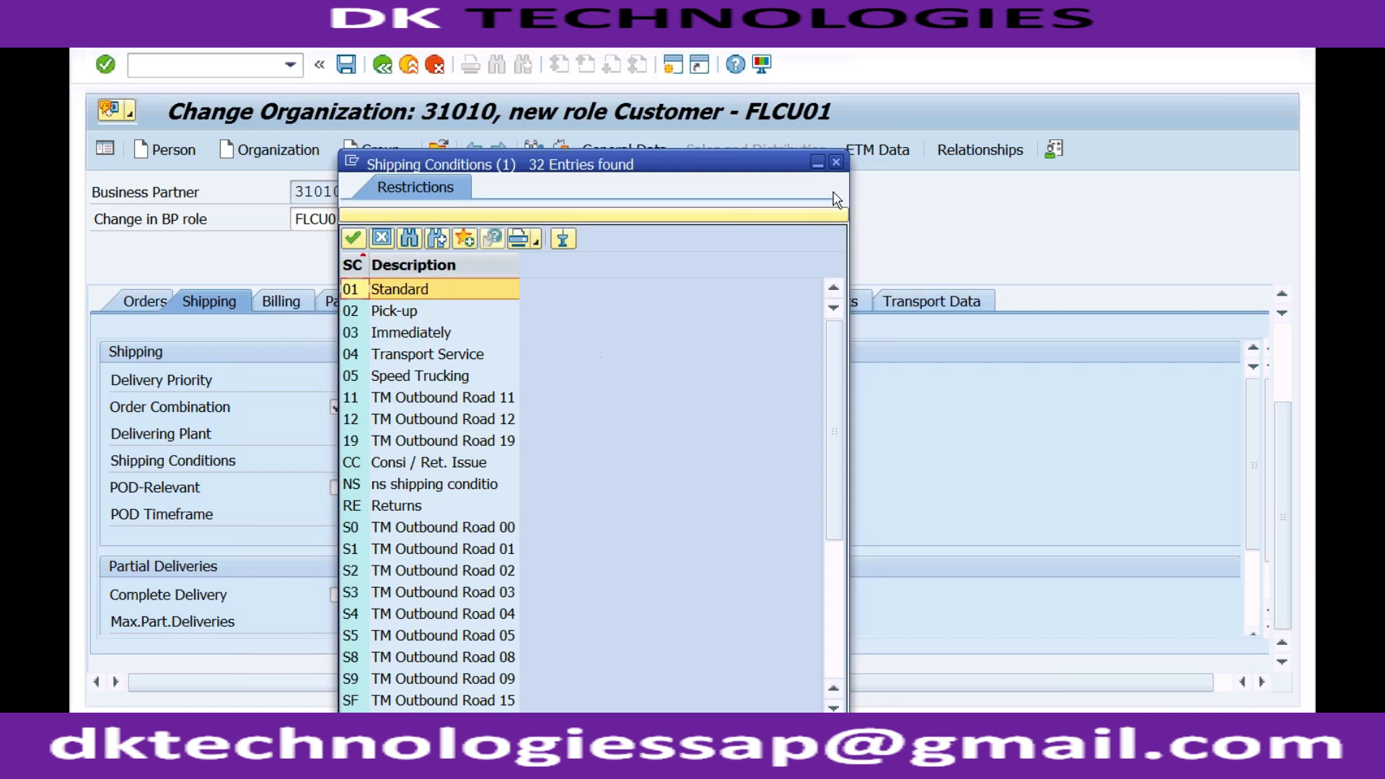
pyautogui.click(835, 163)
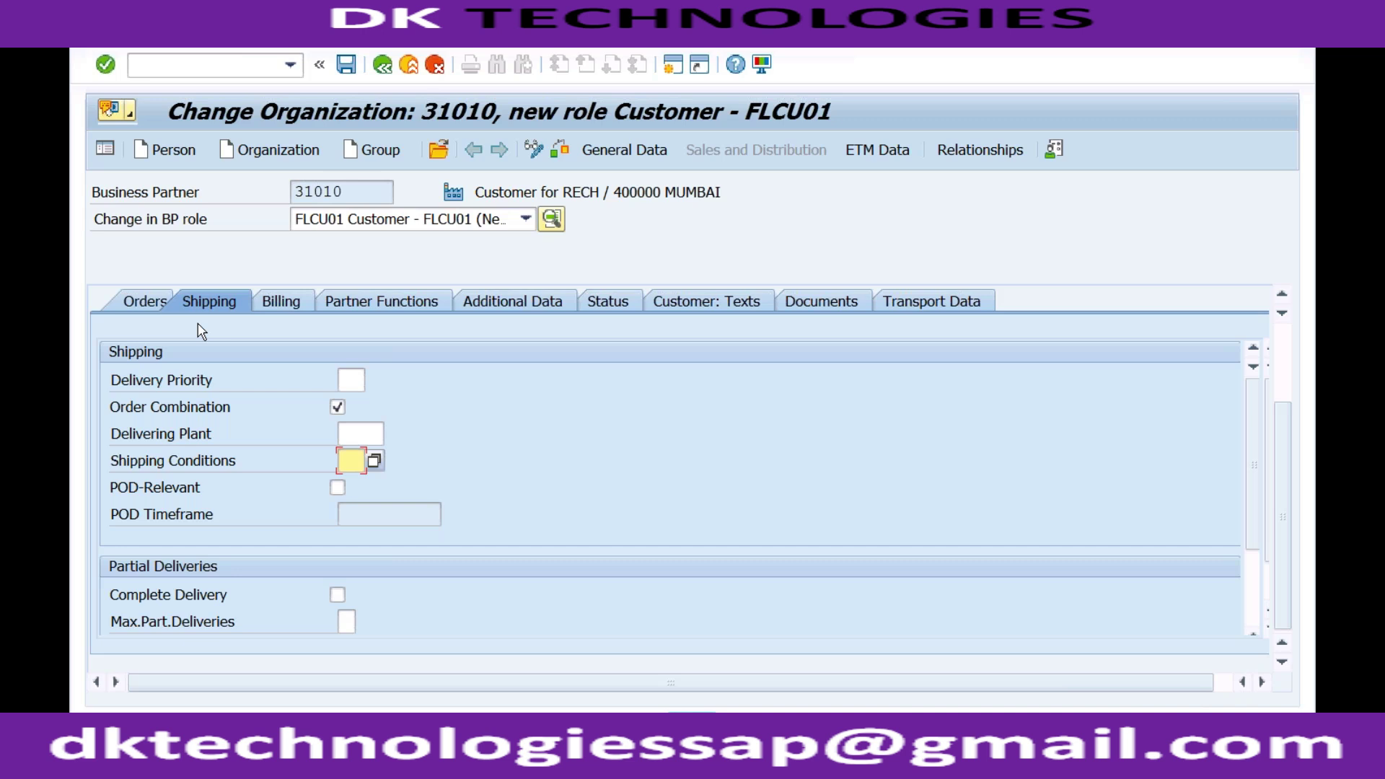
pyautogui.click(273, 300)
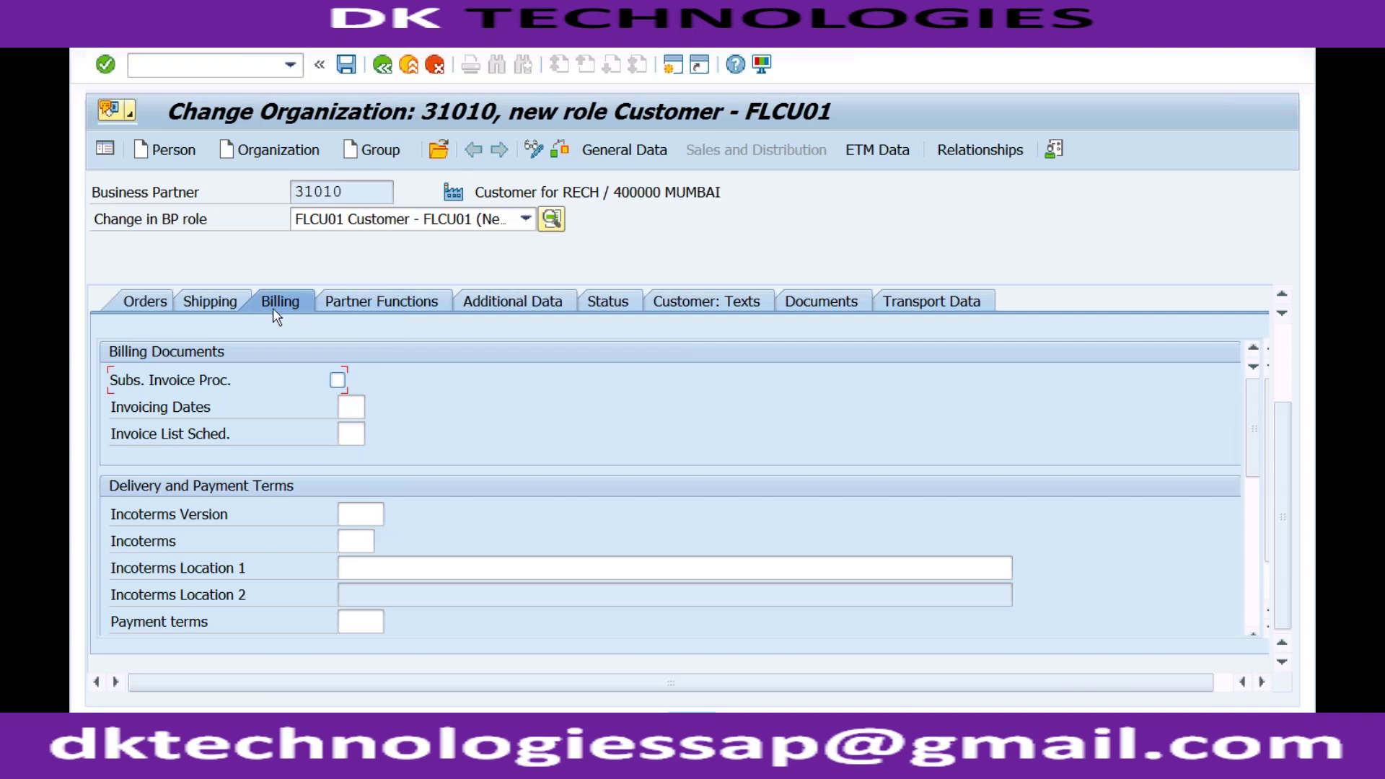
# Open the sales area's Partner Functions table at the row-one Number cell, then launch Notepad
pyautogui.click(156, 310)
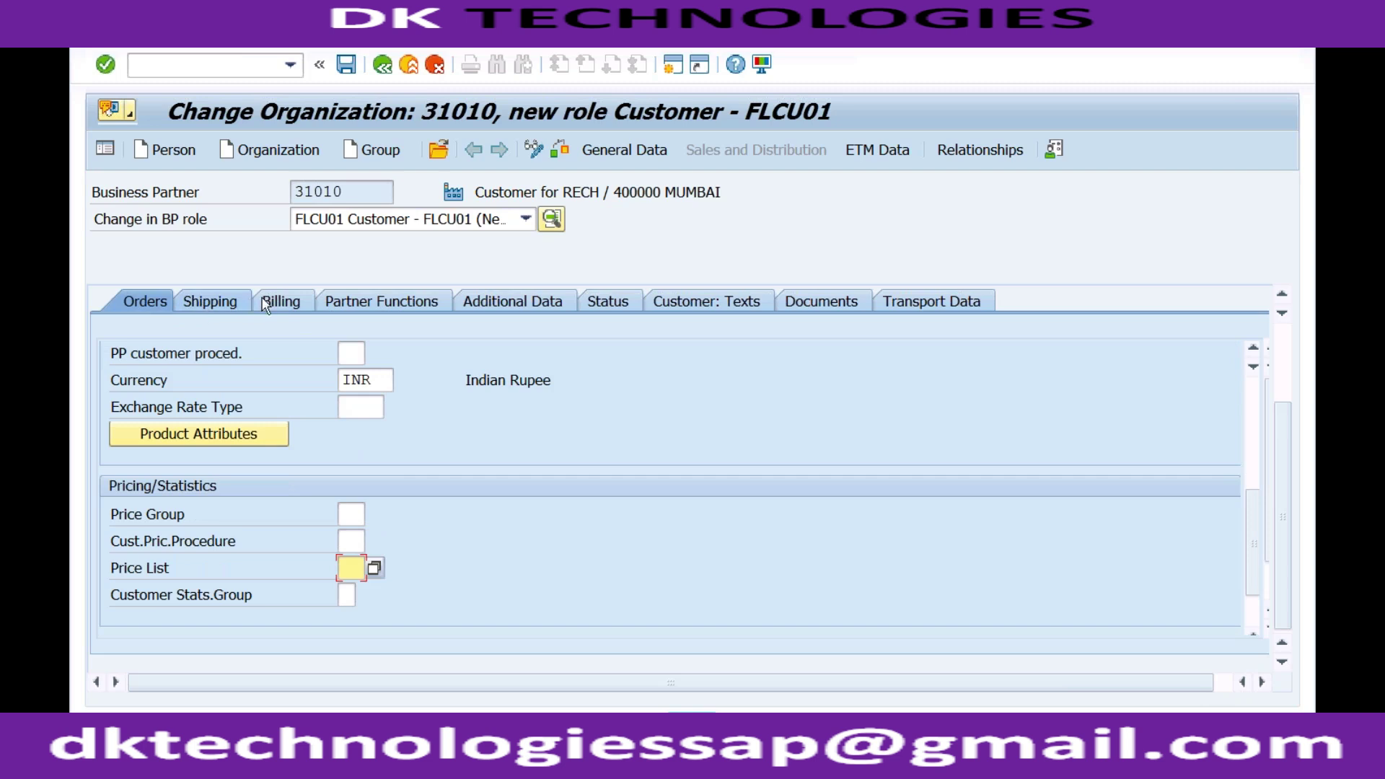
pyautogui.click(368, 301)
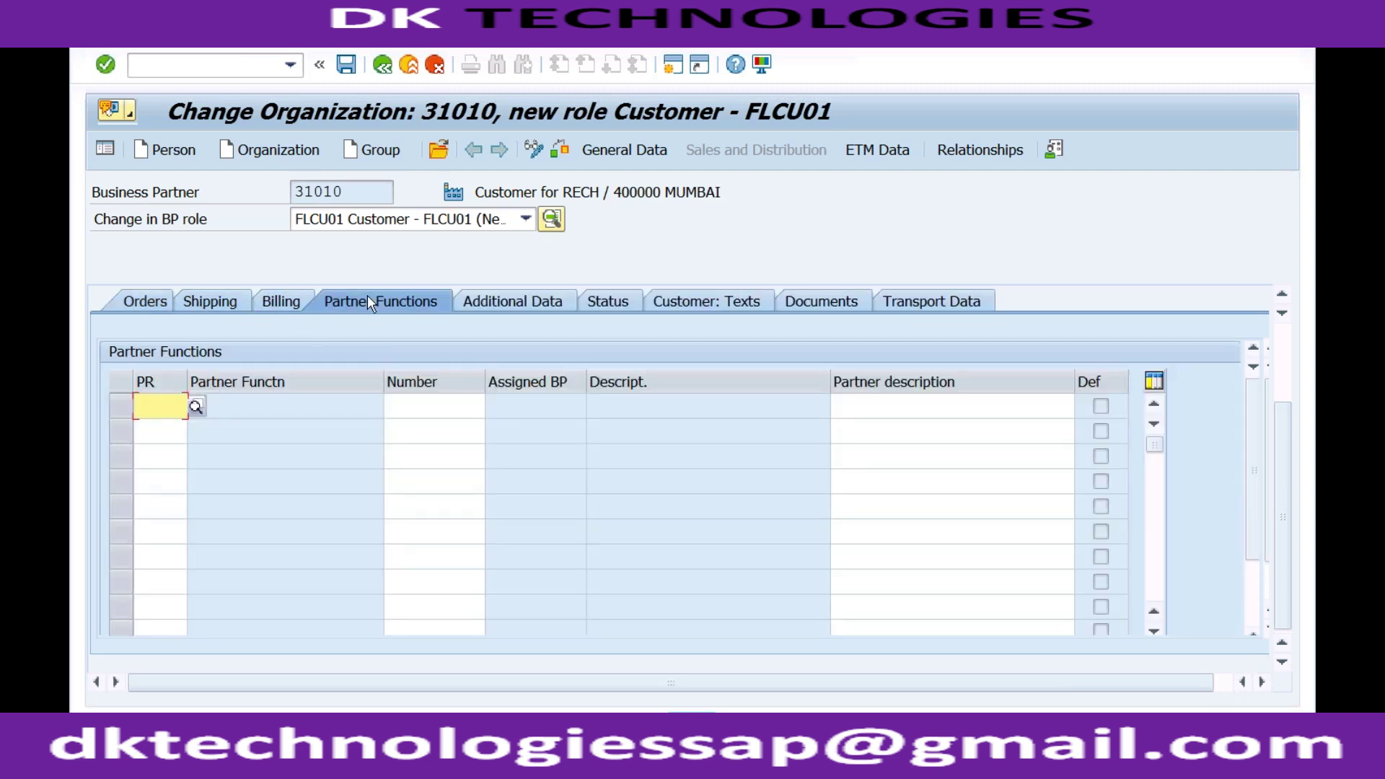
pyautogui.click(401, 415)
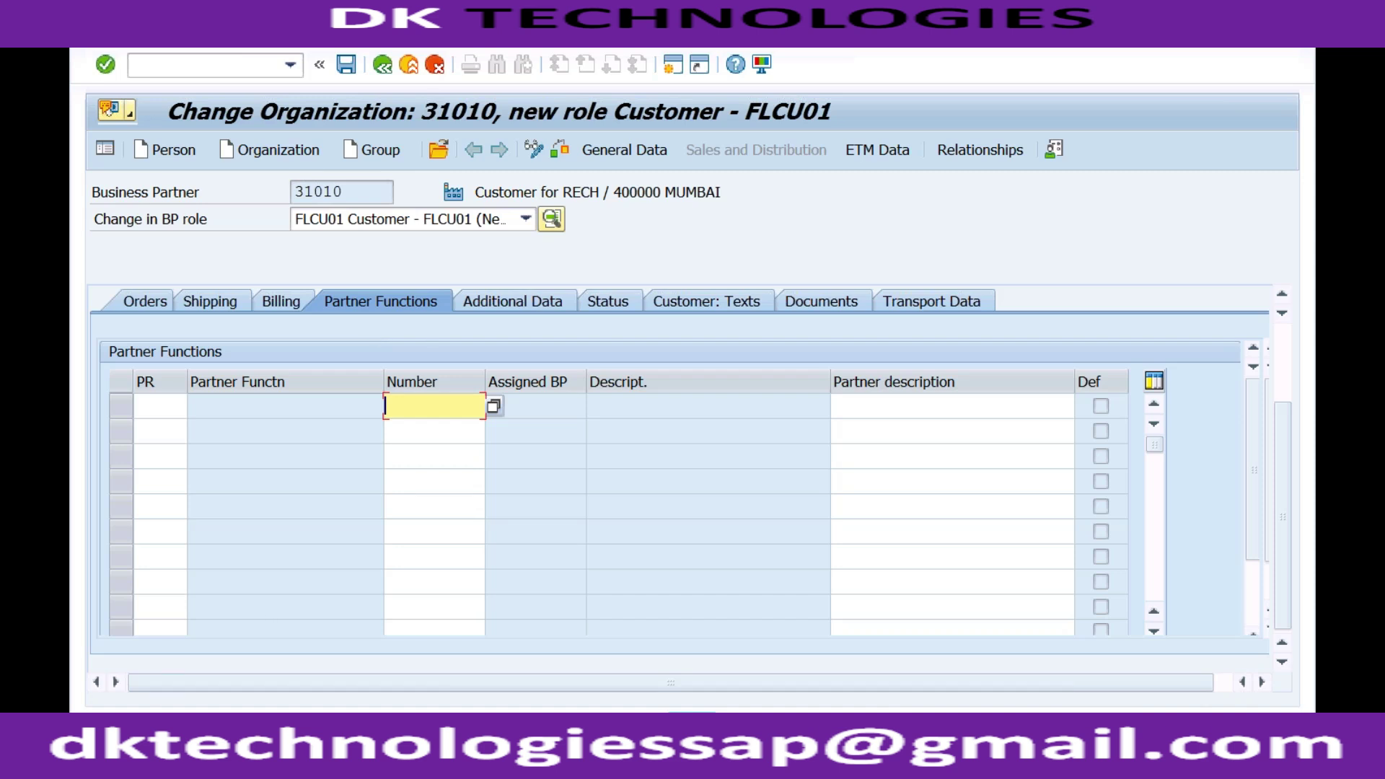
pyautogui.press('super')
pyautogui.click(181, 407)
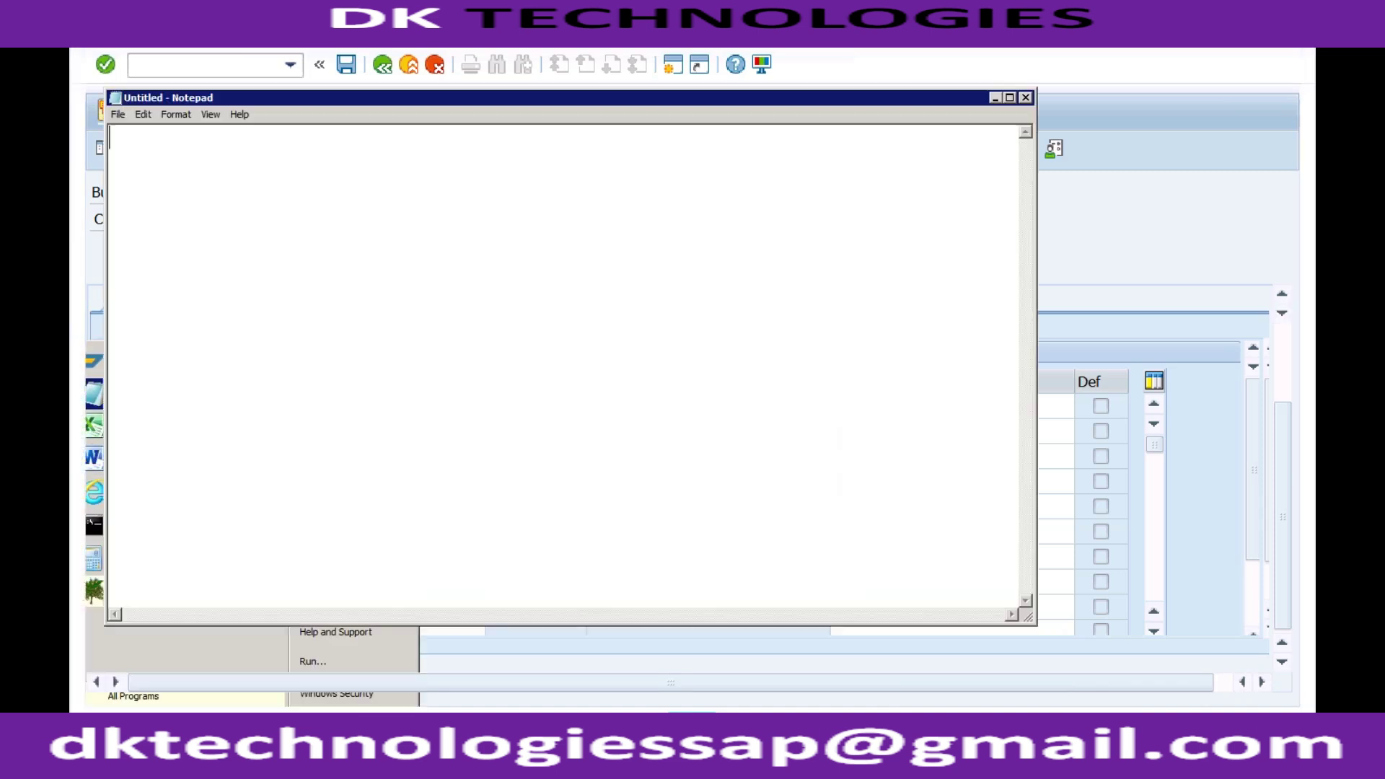